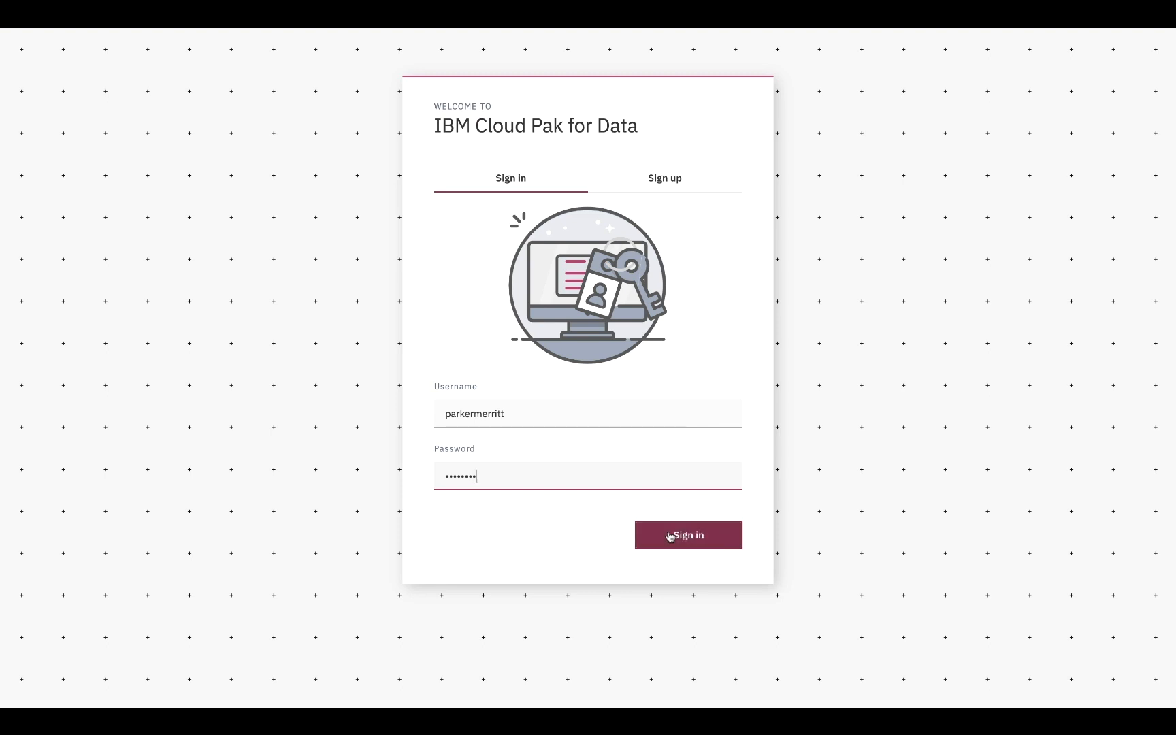
- Sign in to IBM Cloud Pak for Data with the credentials already filled in
click(671, 536)
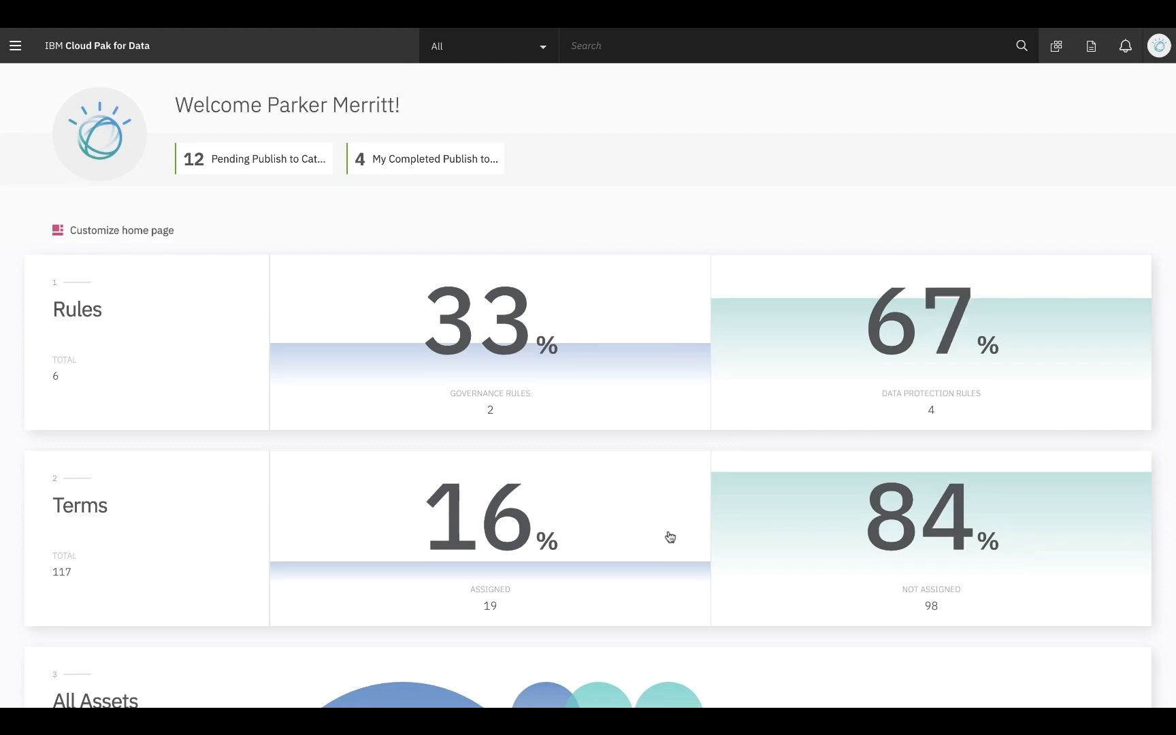
- Review the home page's rules, terms and asset overviews, and check which cards its customization offers
scroll(671, 536, down, 3)
scroll(671, 536, down, 5)
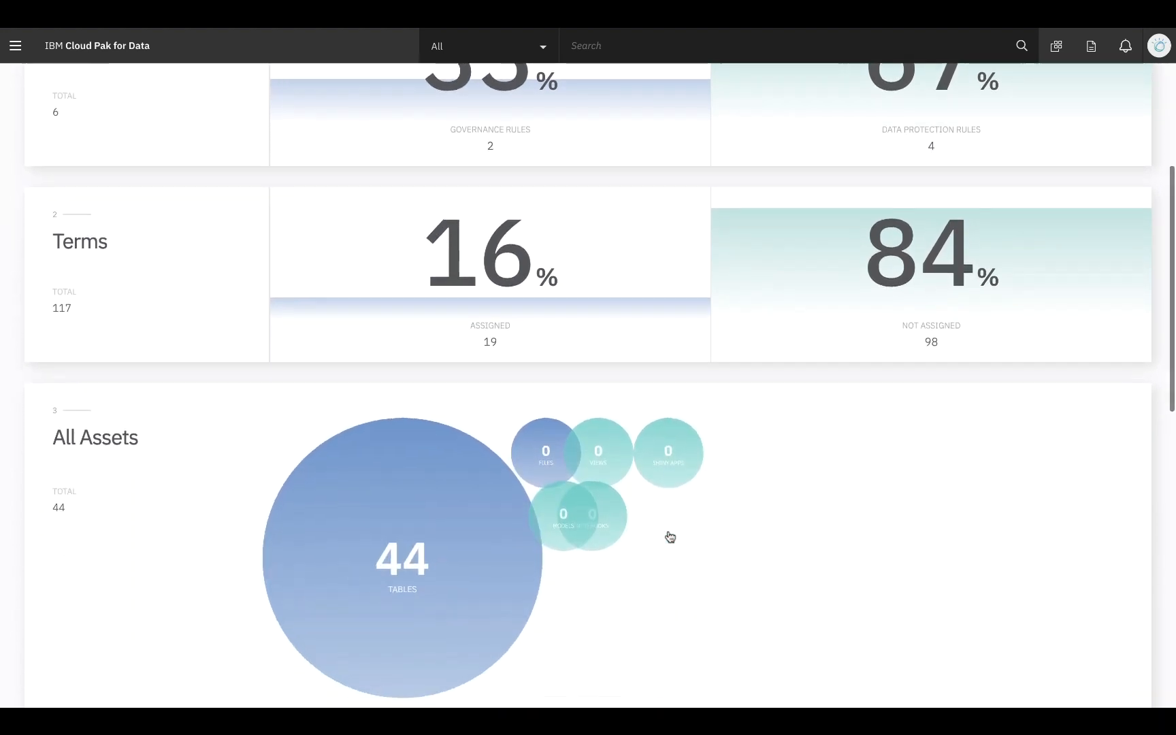
scroll(670, 537, down, 5)
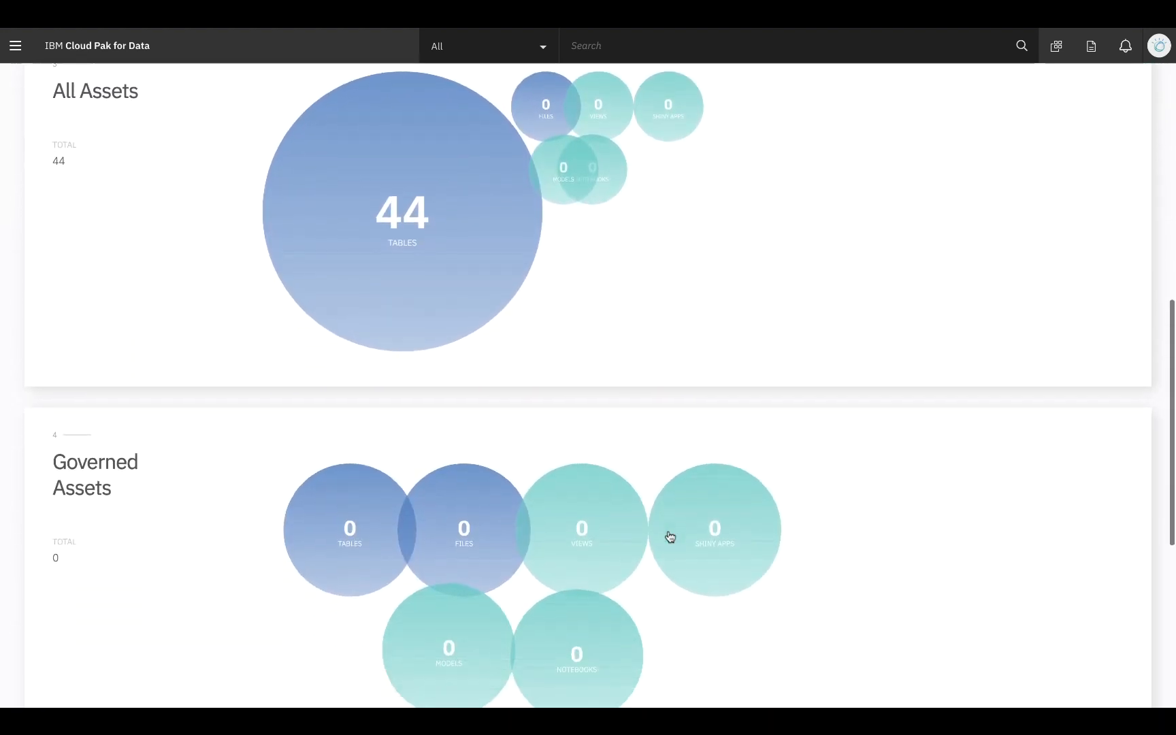
scroll(669, 536, up, 10)
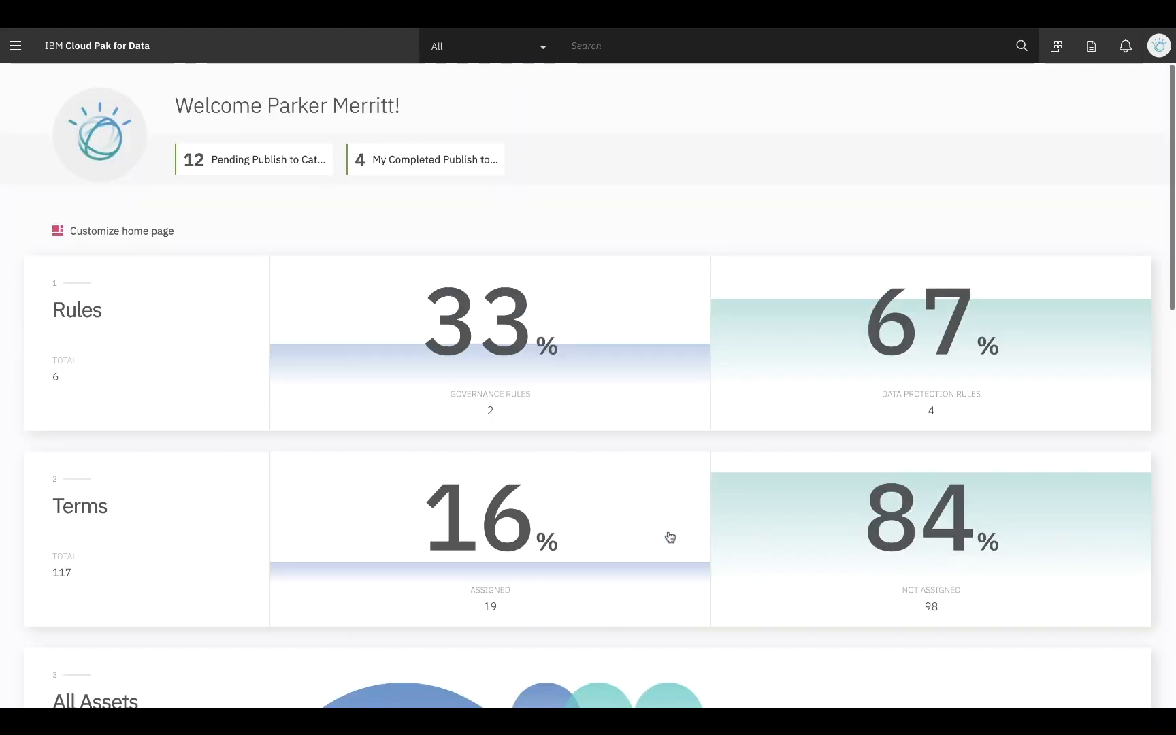
click(79, 236)
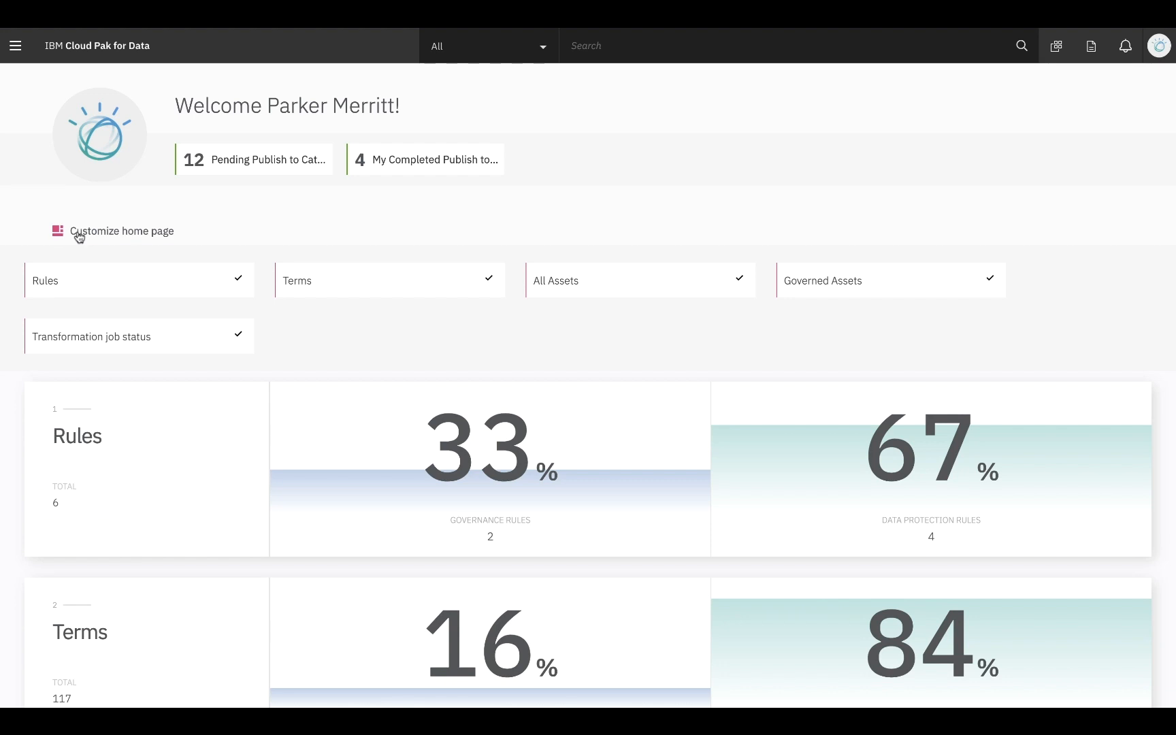
click(79, 236)
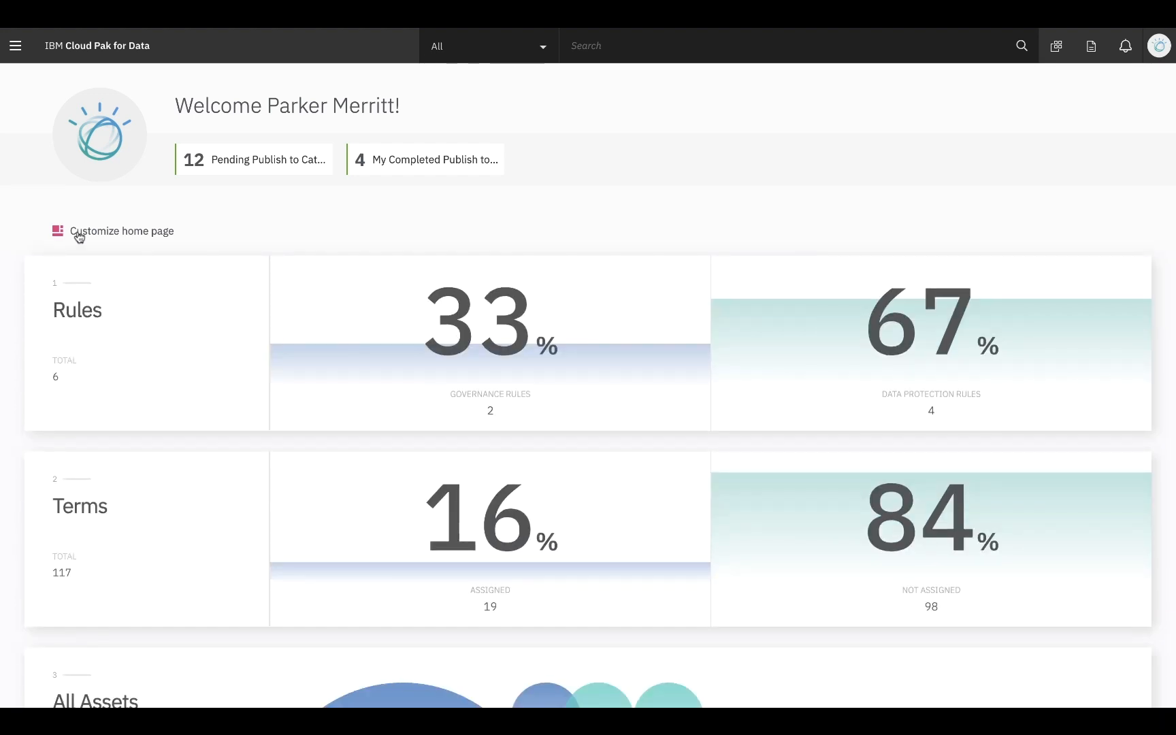
- Start a new empty project named "Multi-Cloud AI Project" with the description "Amazon S3 Assets with AutoAI."
click(19, 48)
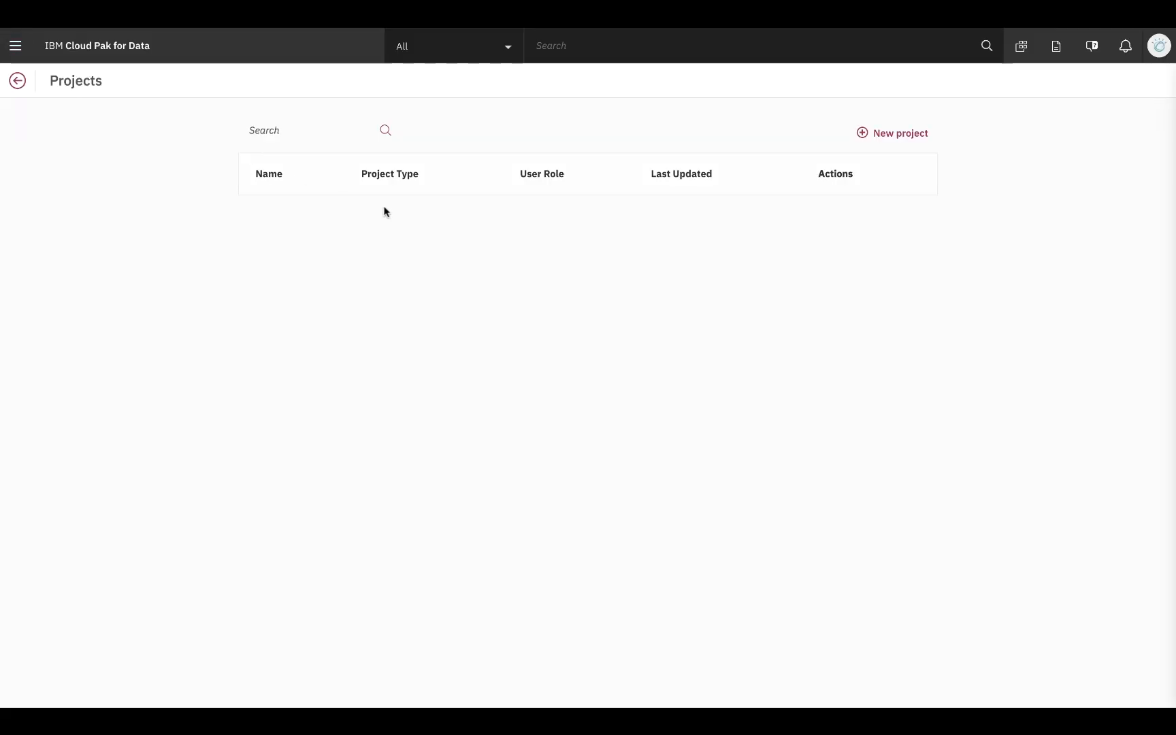
click(890, 134)
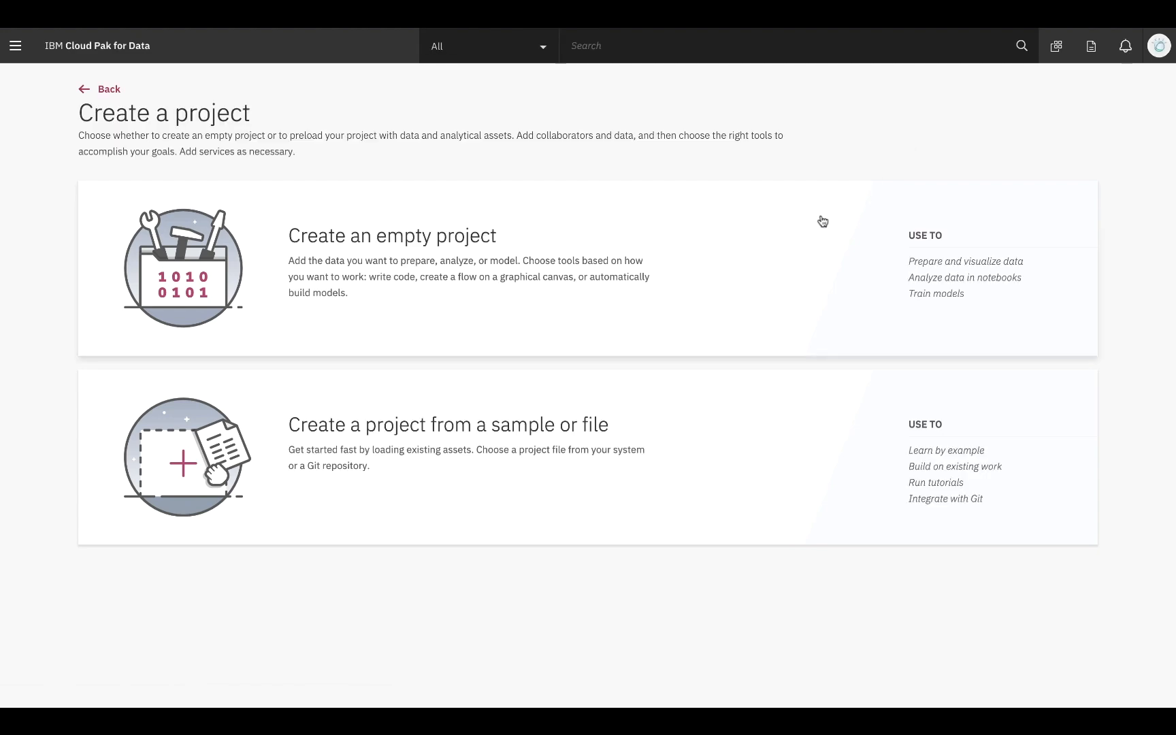
click(794, 262)
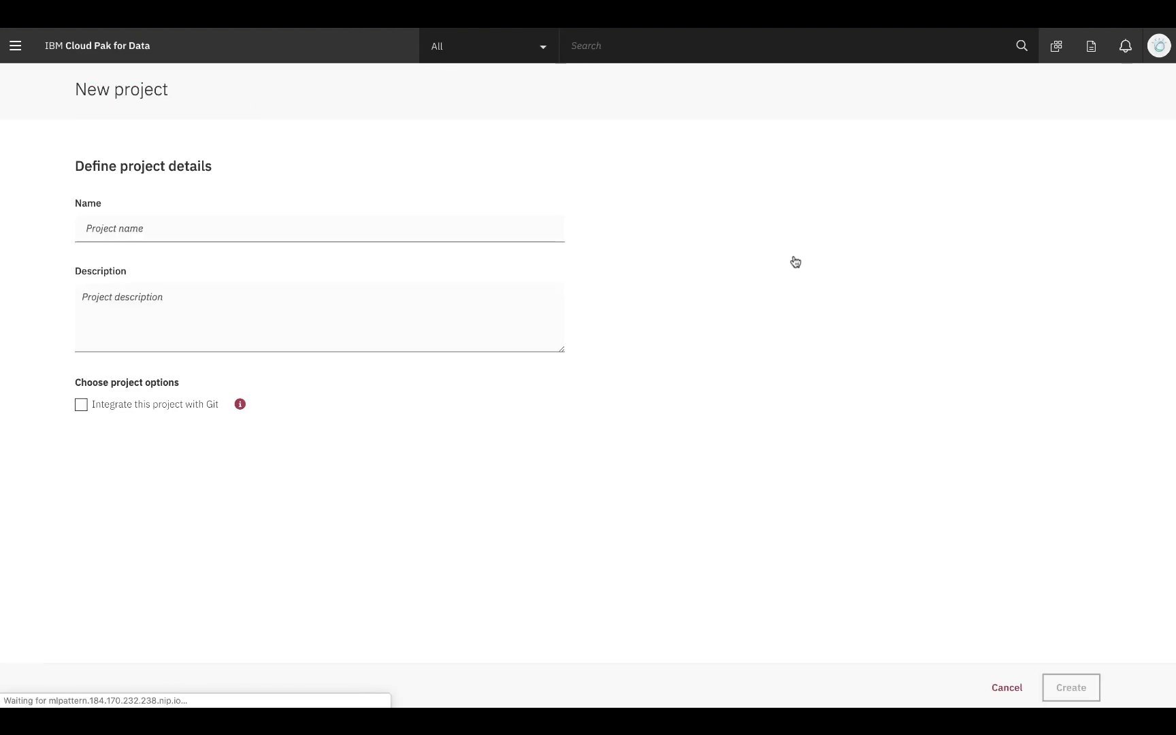
text(Multi-Cloud AI Project)
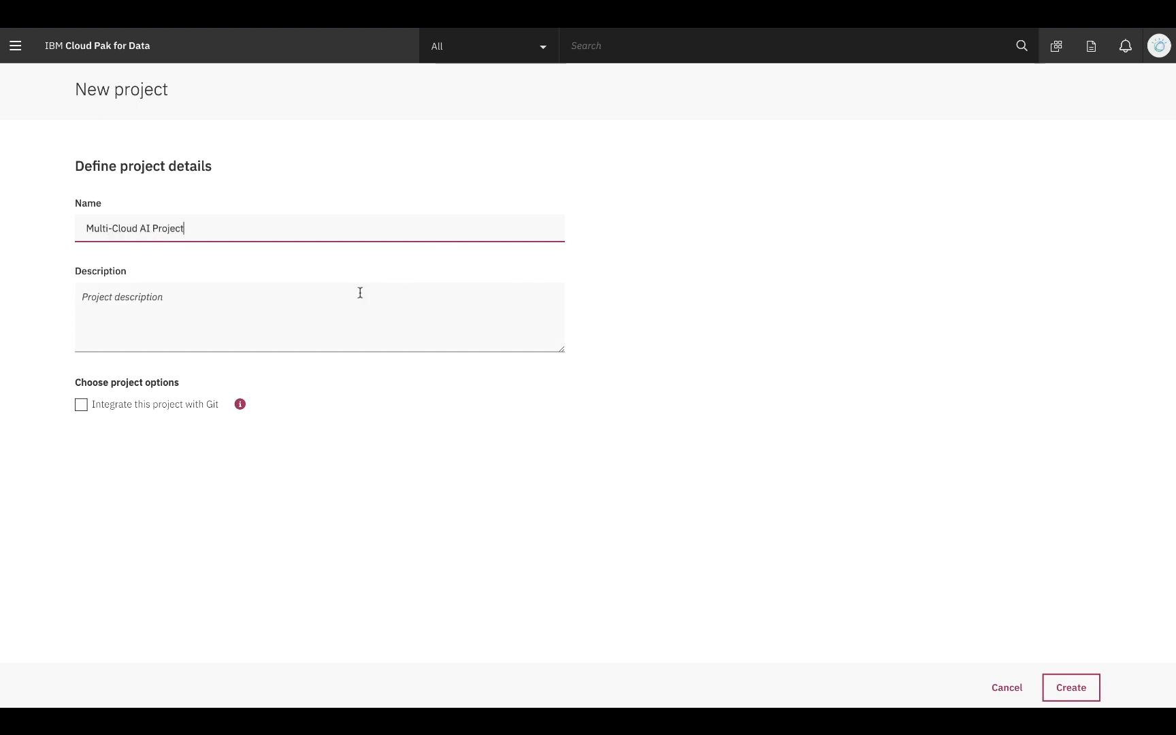
click(358, 295)
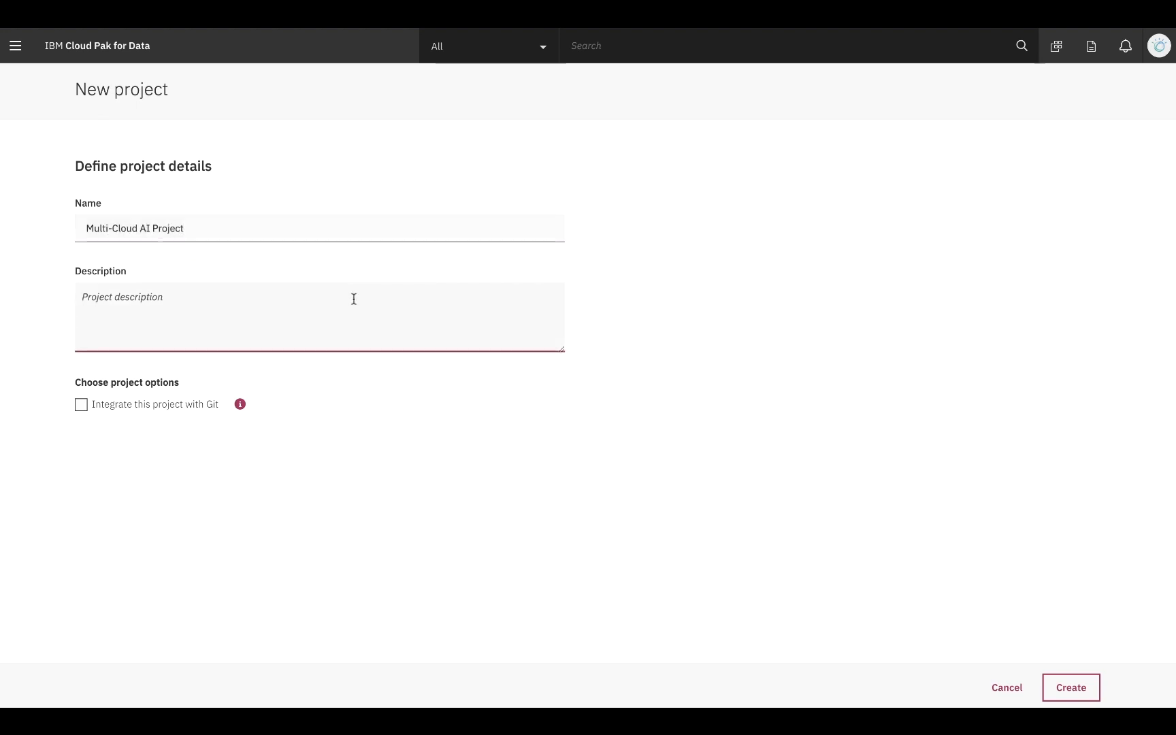
text(Amazon S3 Assets with AutoAI.)
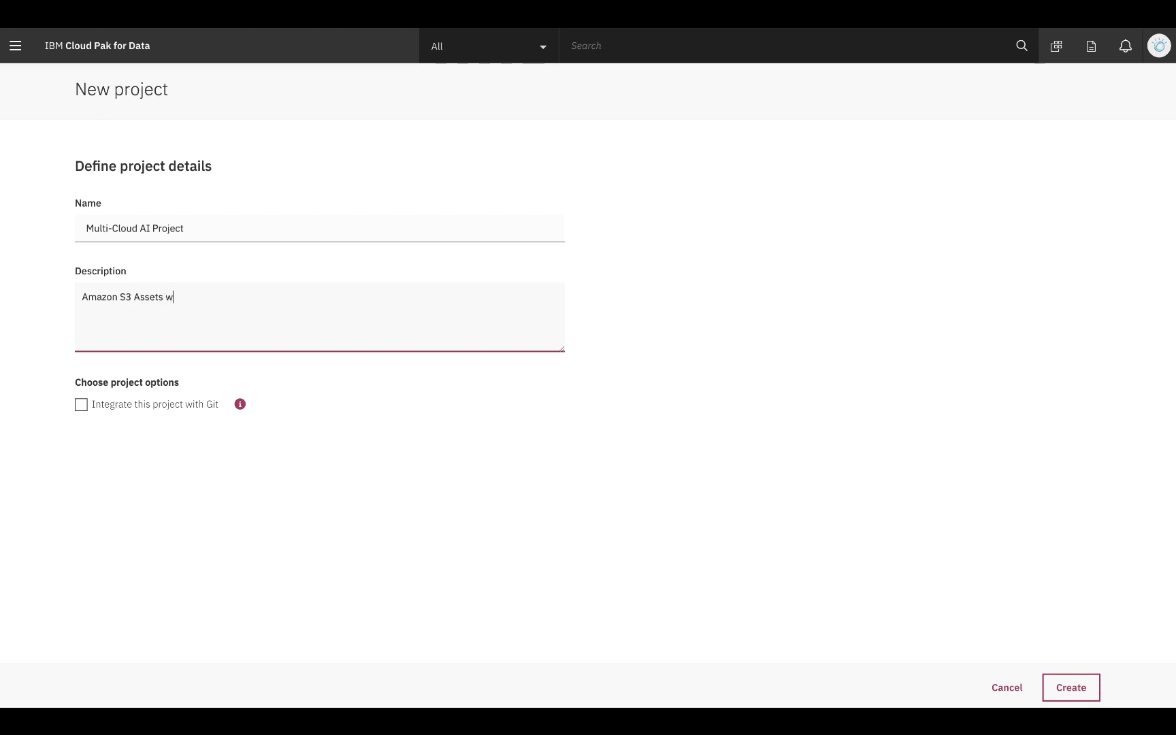
- Create the project without Git integration and skip the introductory tour
click(81, 405)
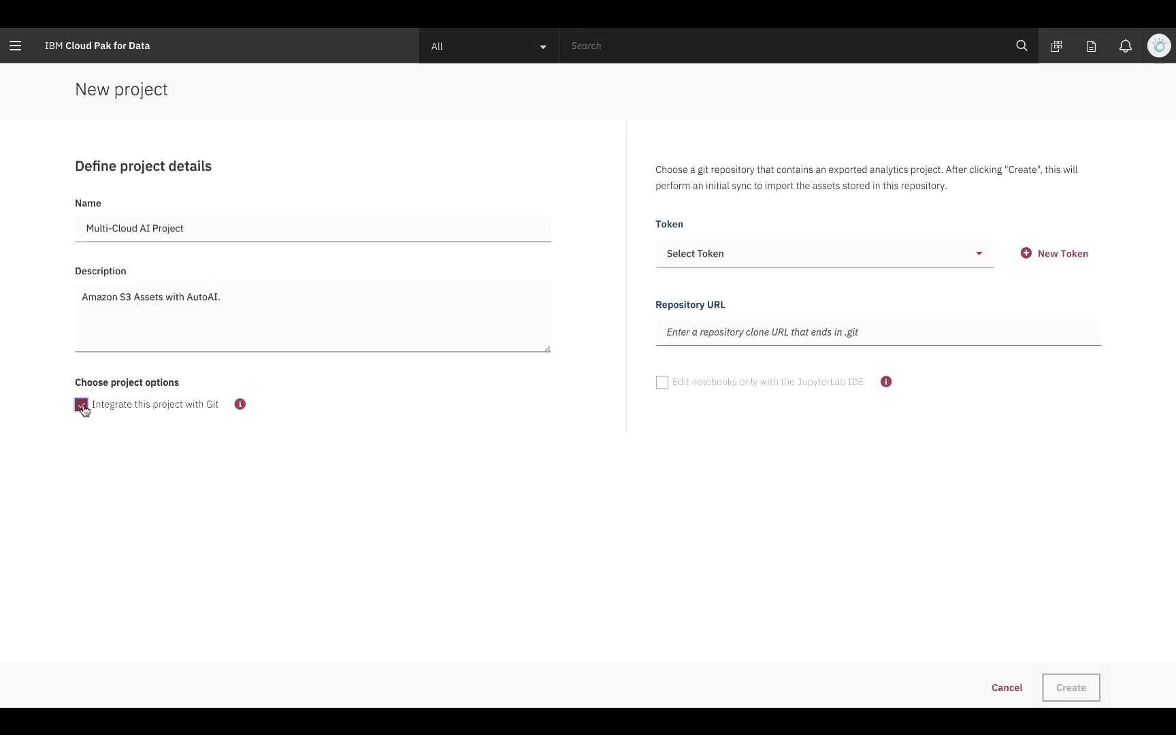
click(82, 406)
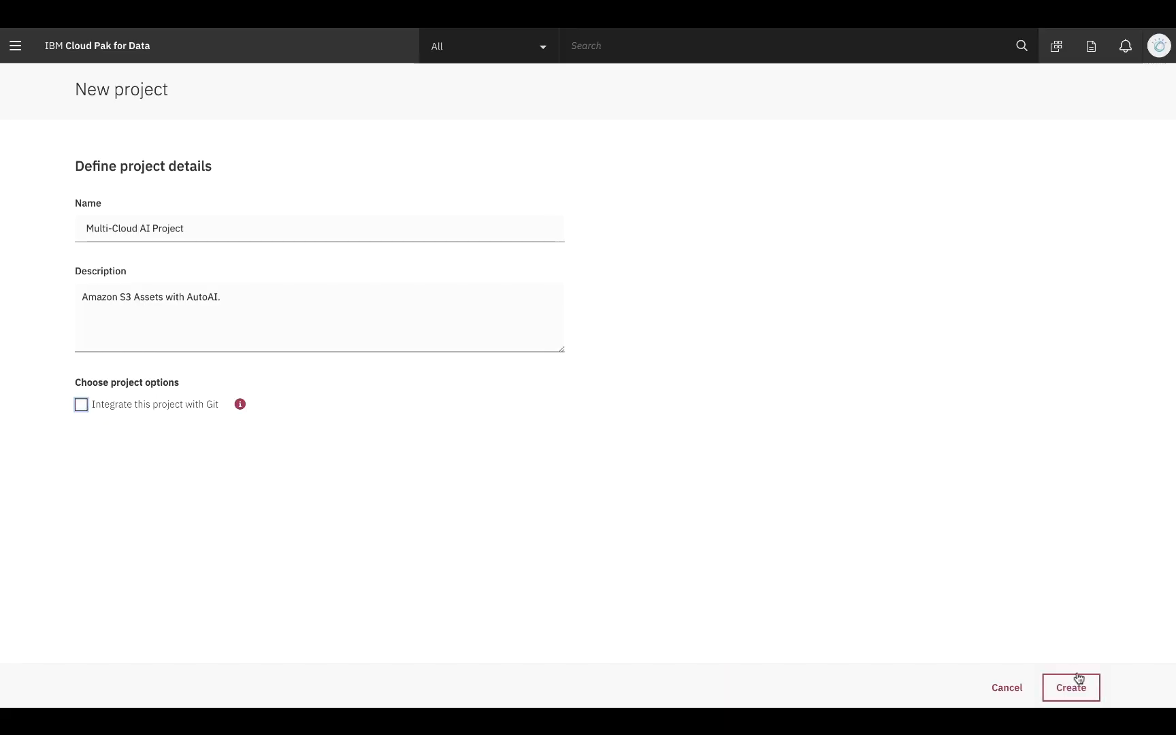
click(1081, 695)
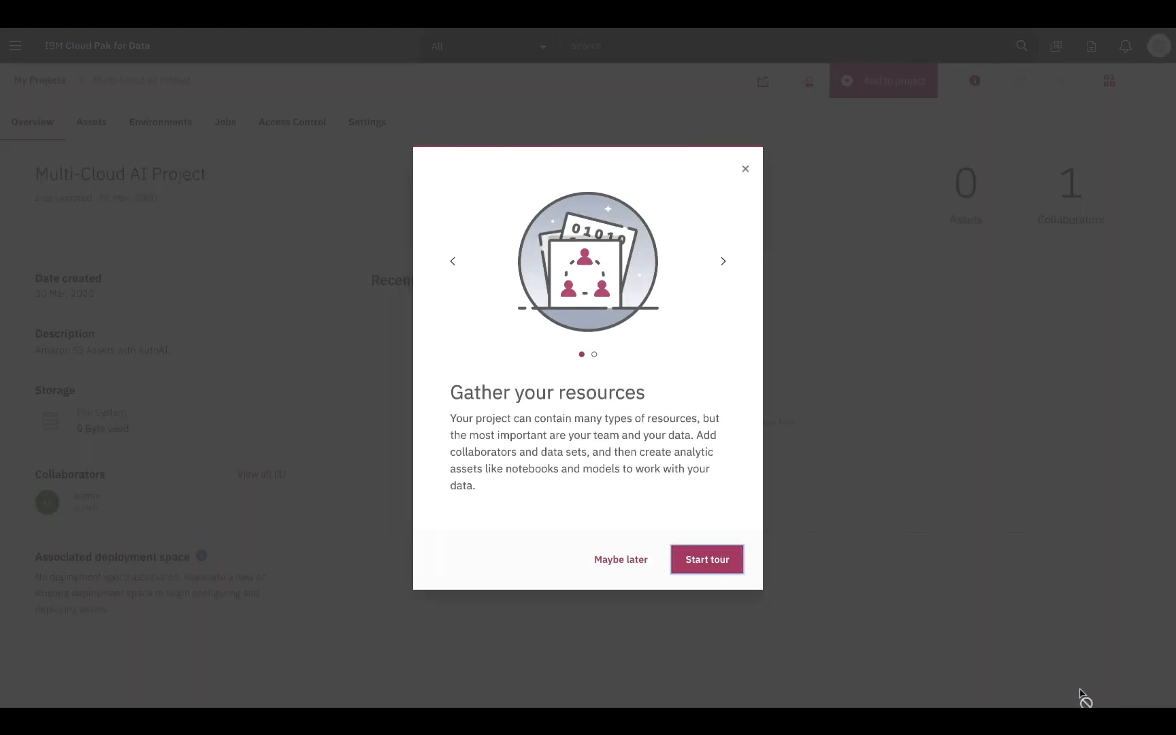
click(620, 560)
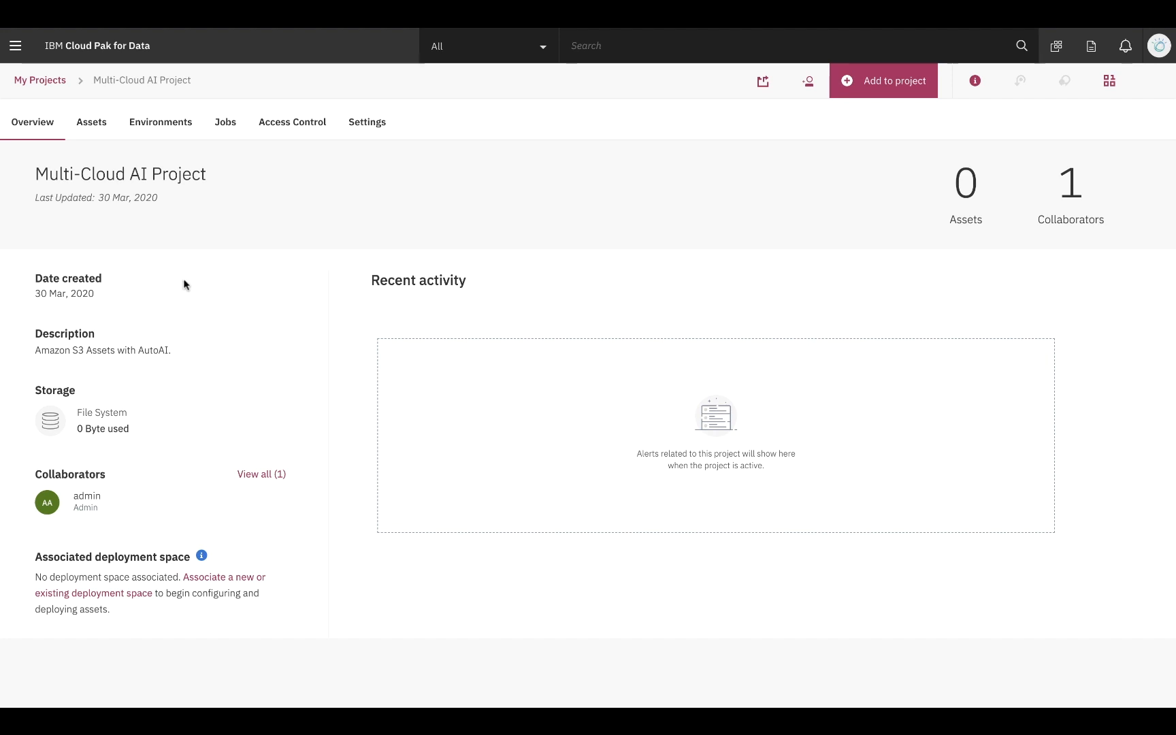
- Set up a new Amazon S3 connection asset in the project, named "Amazon S3 Connection" and using the bucket concrete-data
click(98, 122)
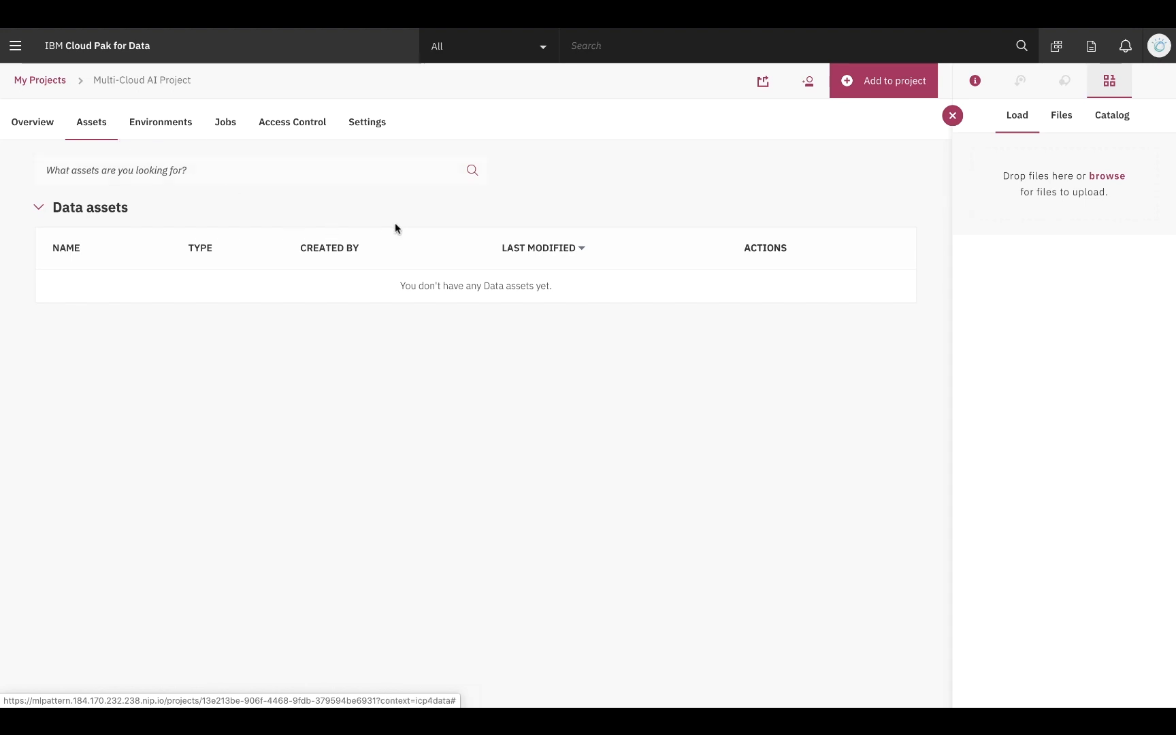
click(845, 96)
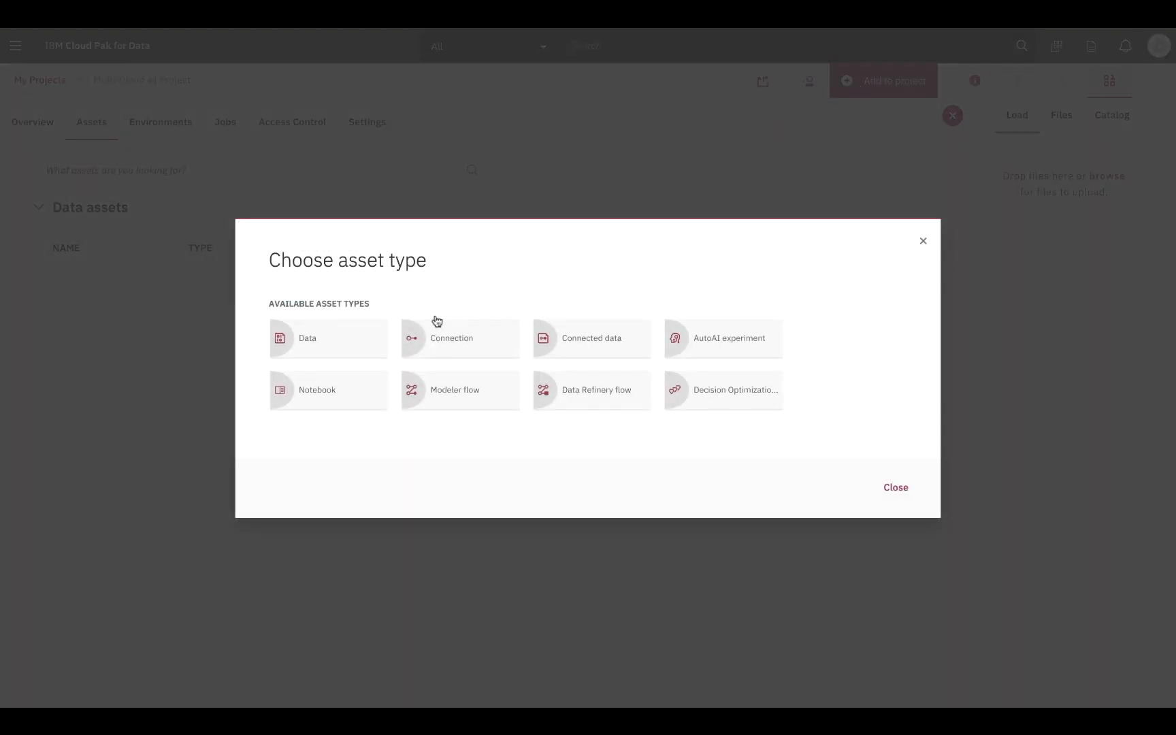
click(446, 338)
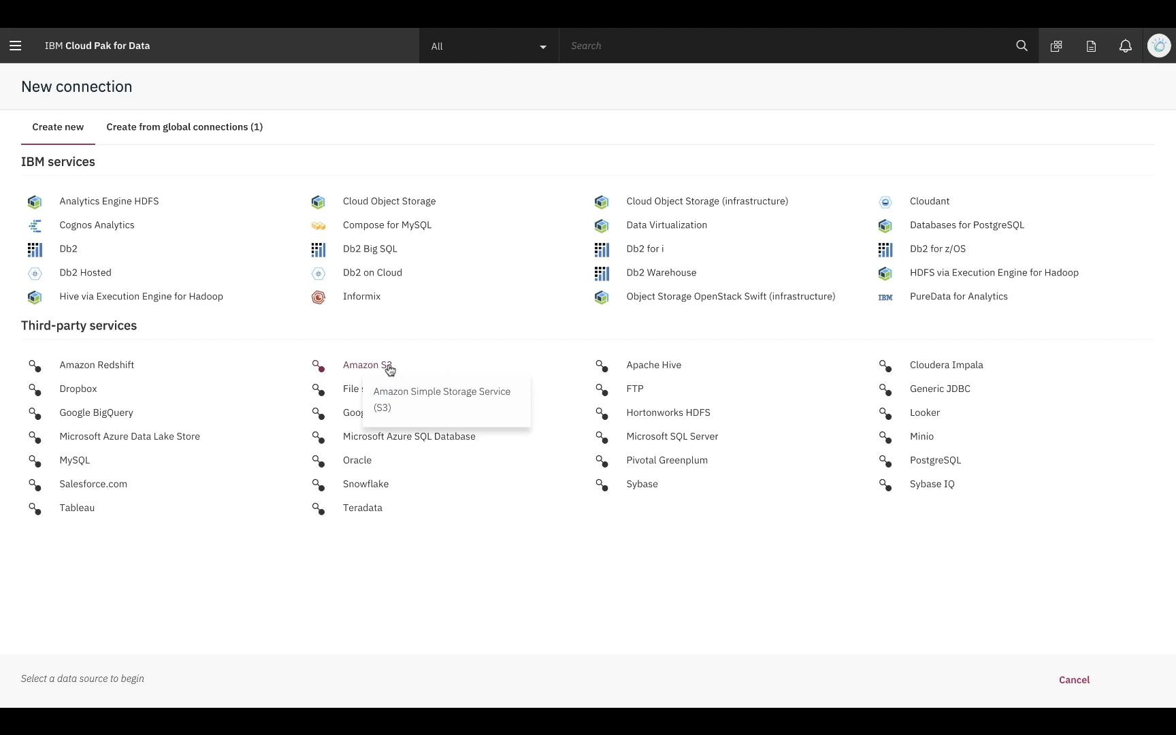
click(389, 369)
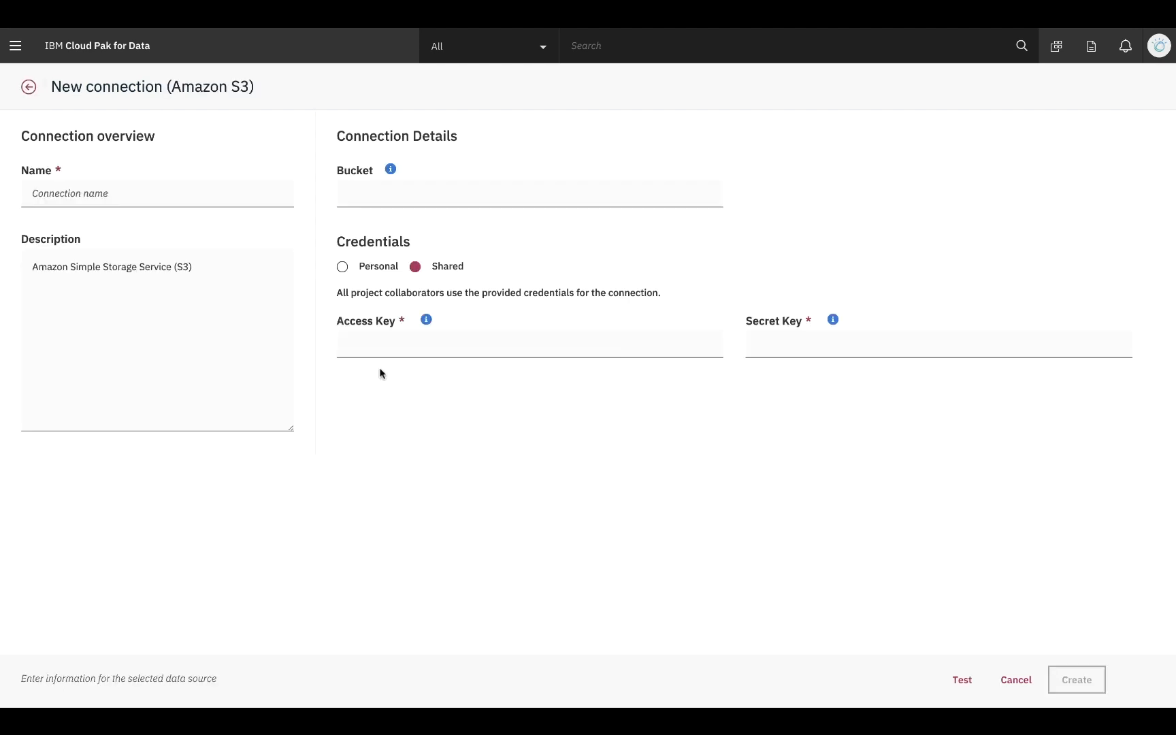
click(200, 196)
text(Amazon S)
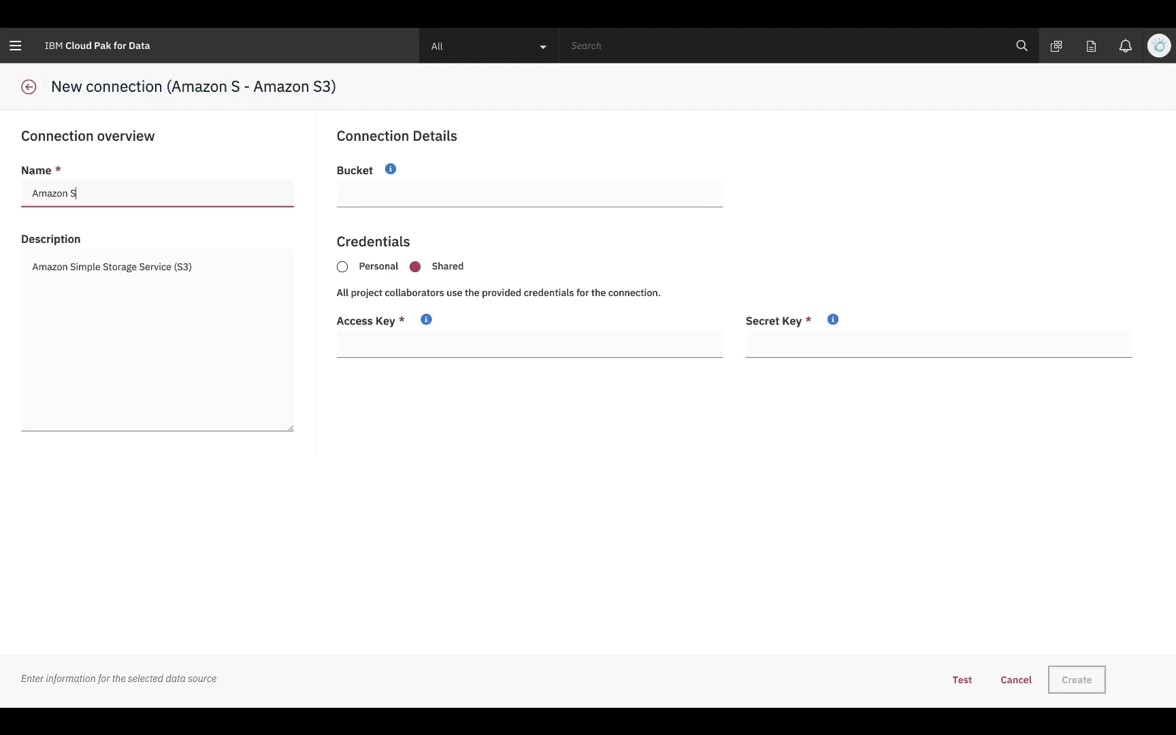
text(3 Connection)
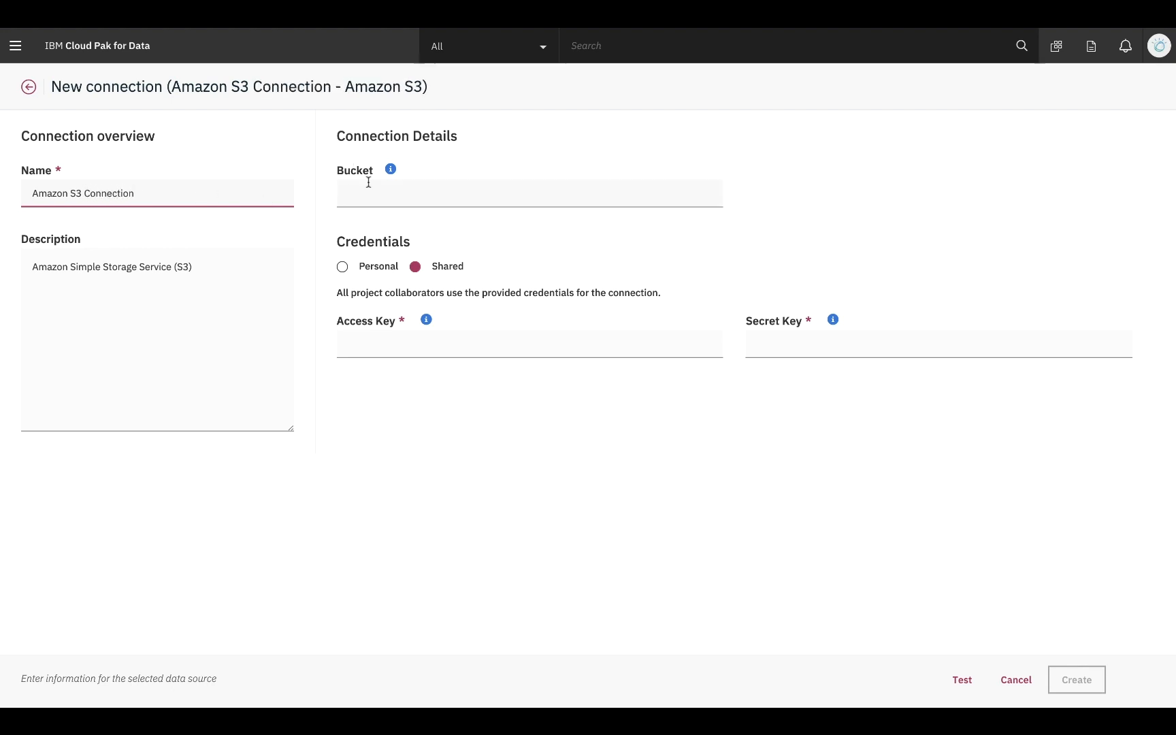
click(368, 184)
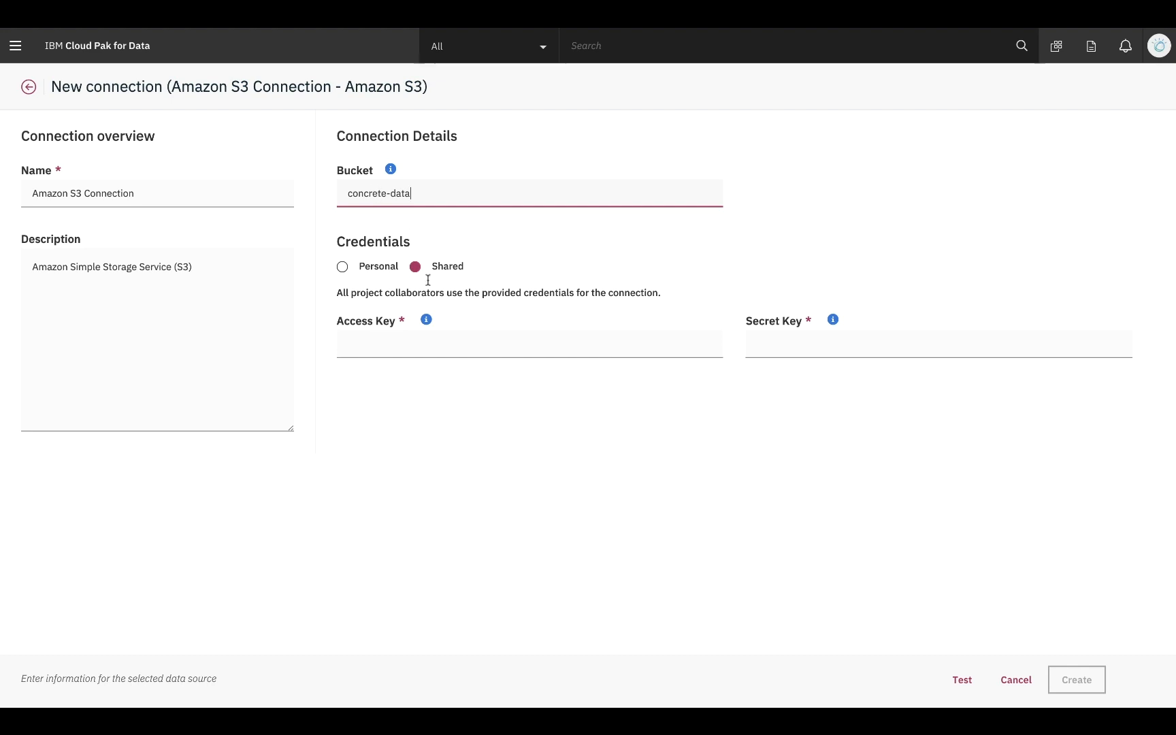
click(408, 342)
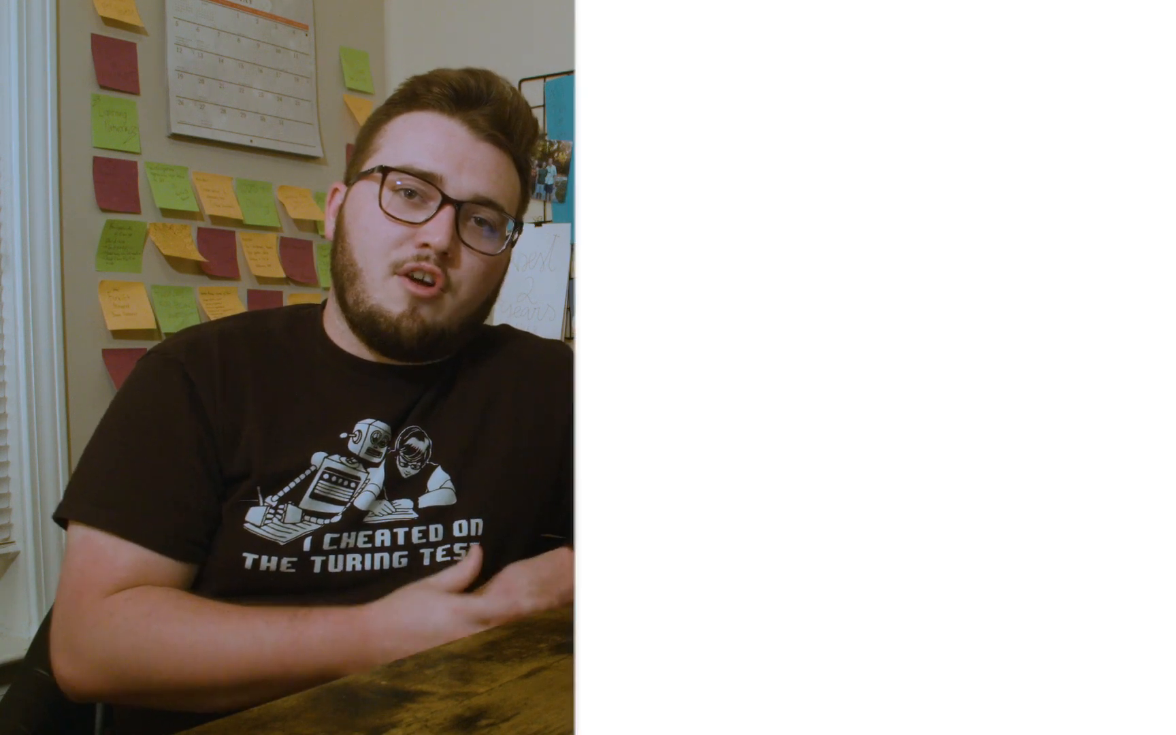
- Search Google for amazon web services and open the account's security credentials in the AWS Management Console
key(Return)
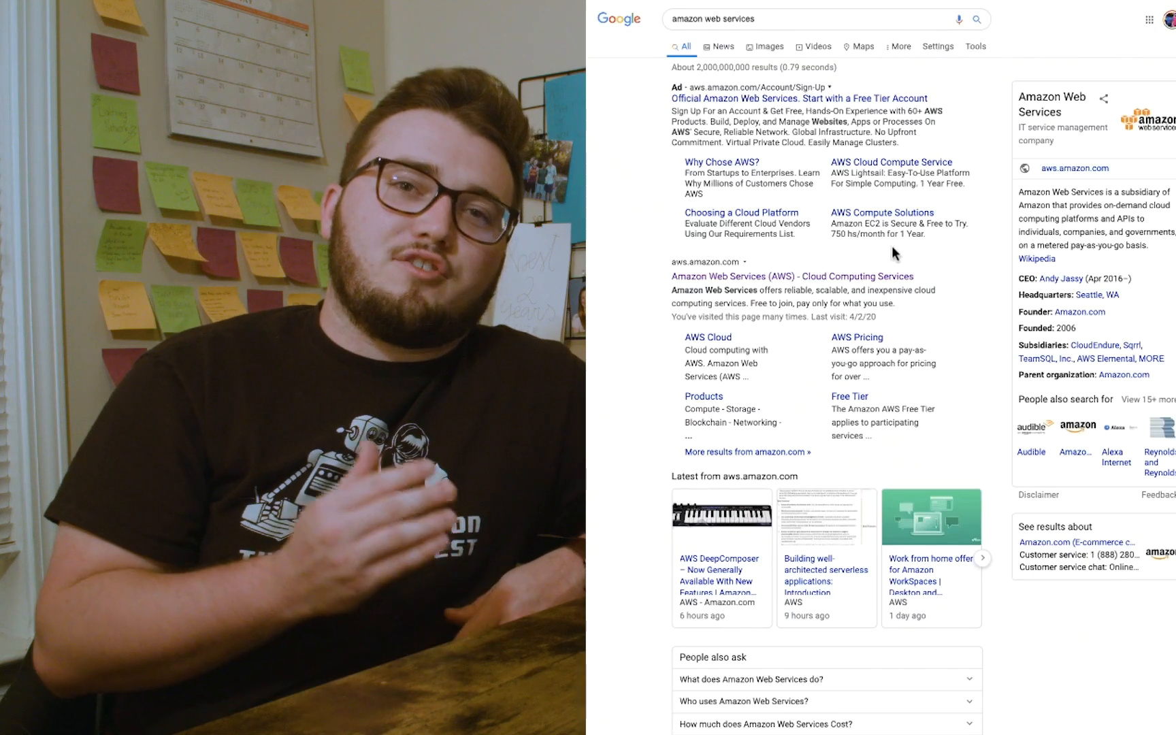
click(885, 272)
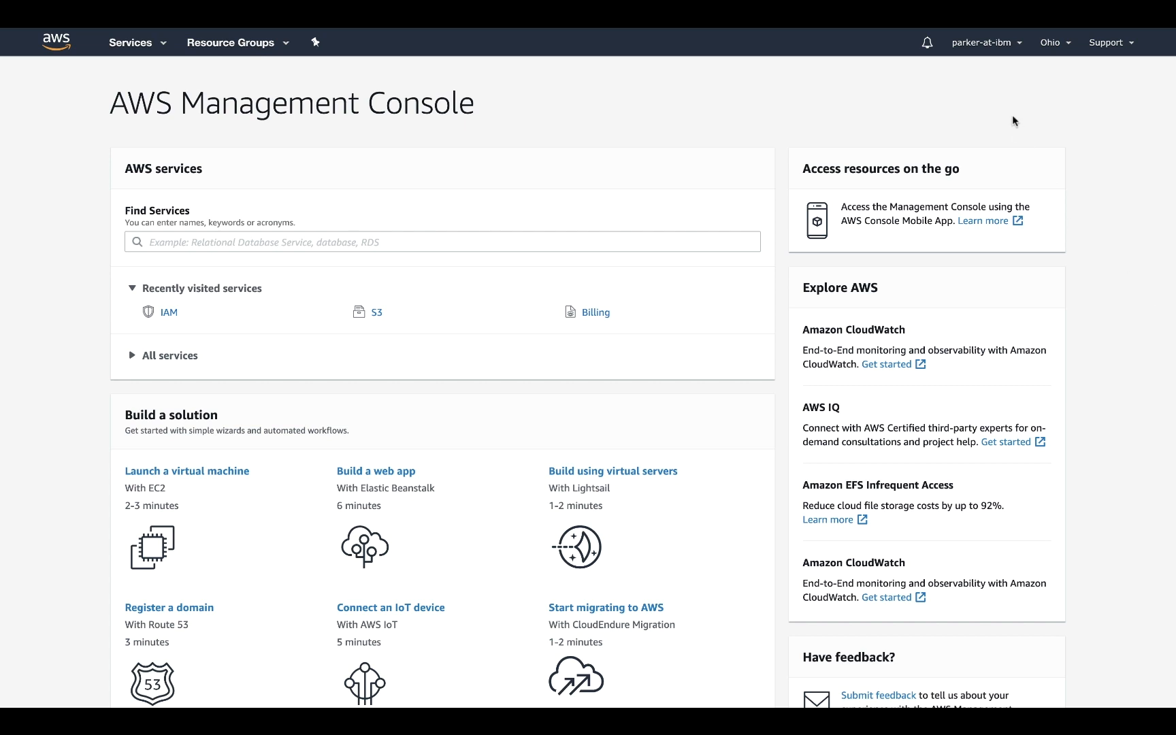
click(994, 45)
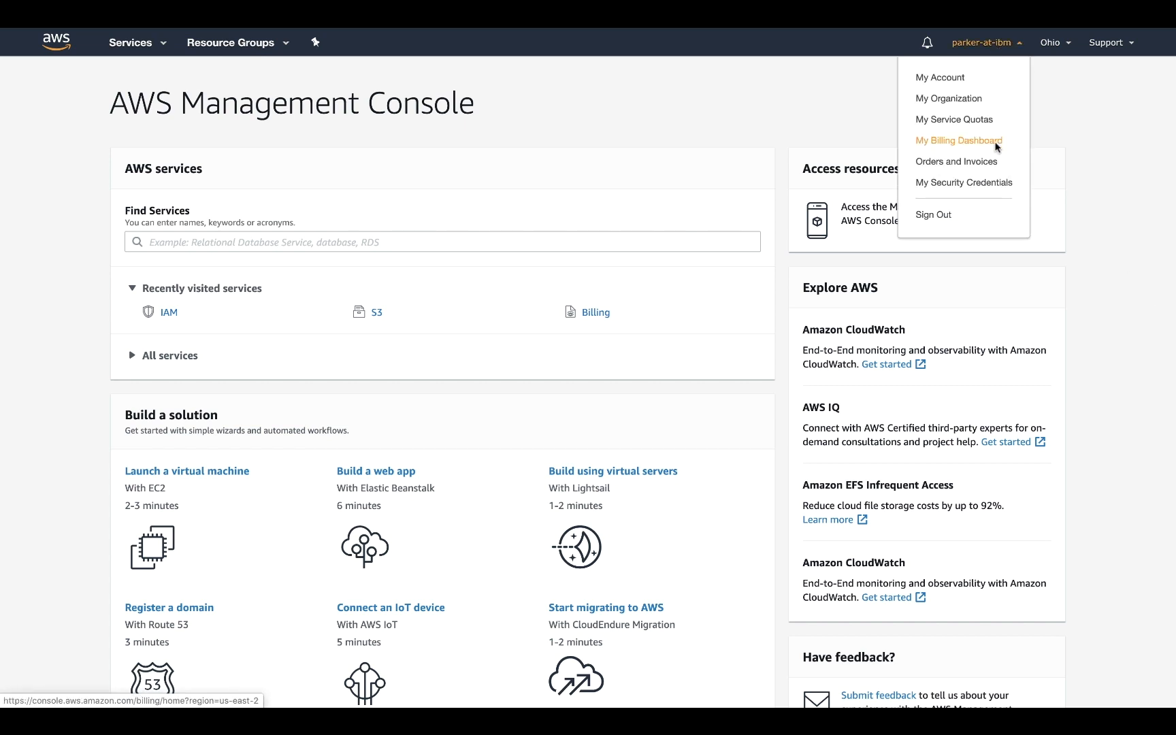
click(992, 184)
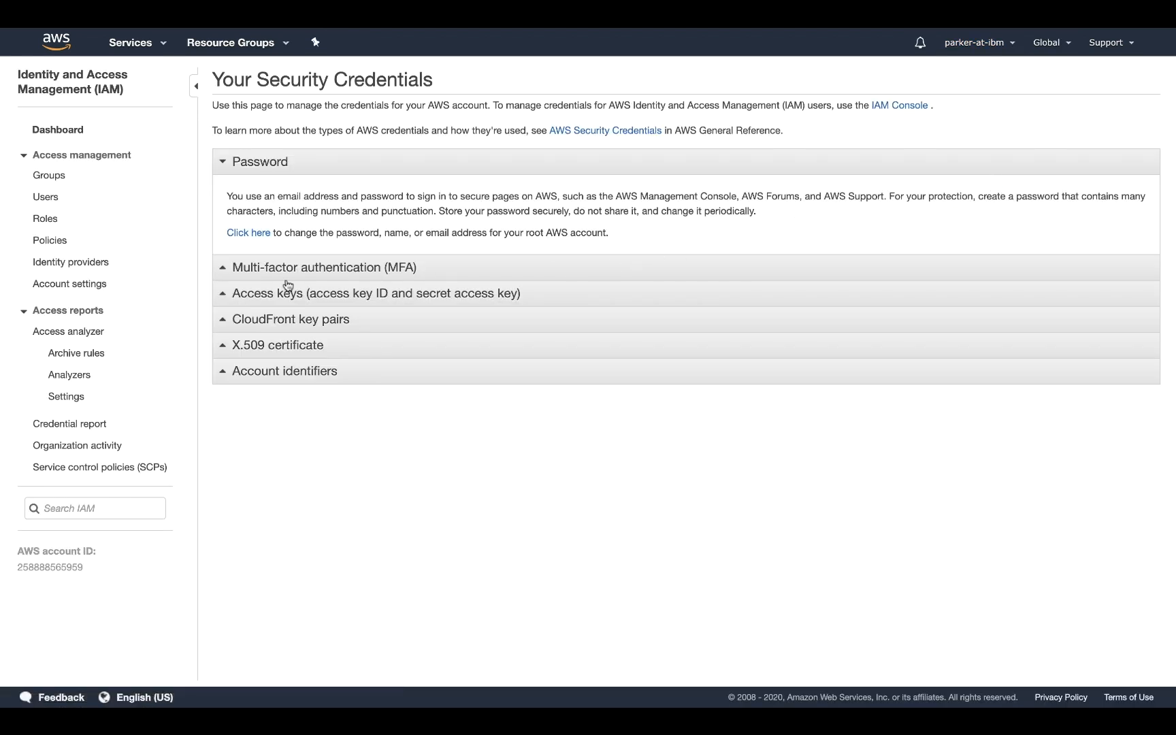
- Create a new access key for the AWS account and reveal its key ID and secret
click(242, 294)
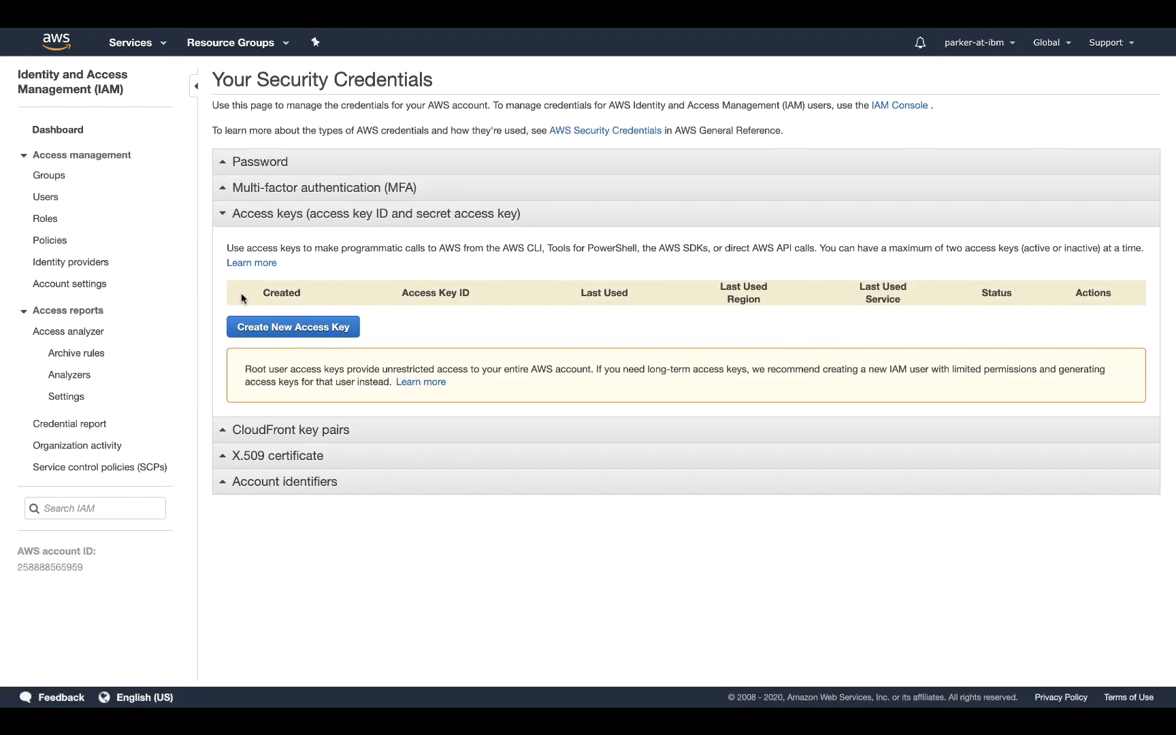
click(262, 330)
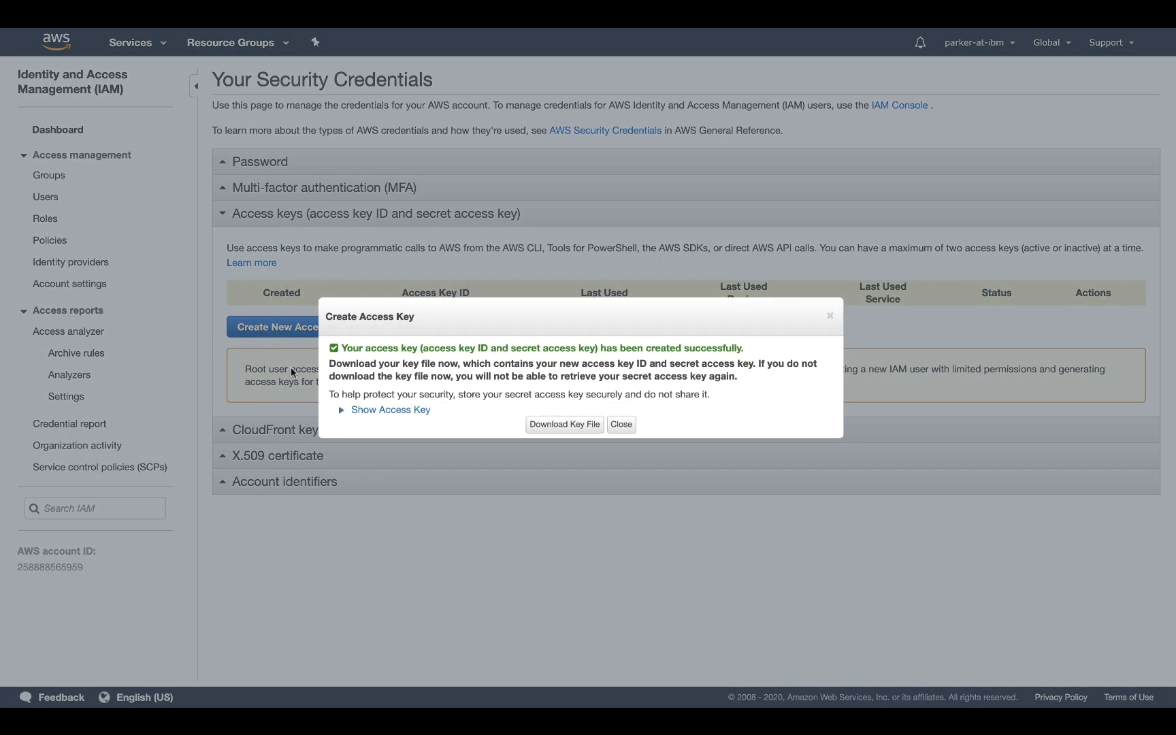
click(361, 410)
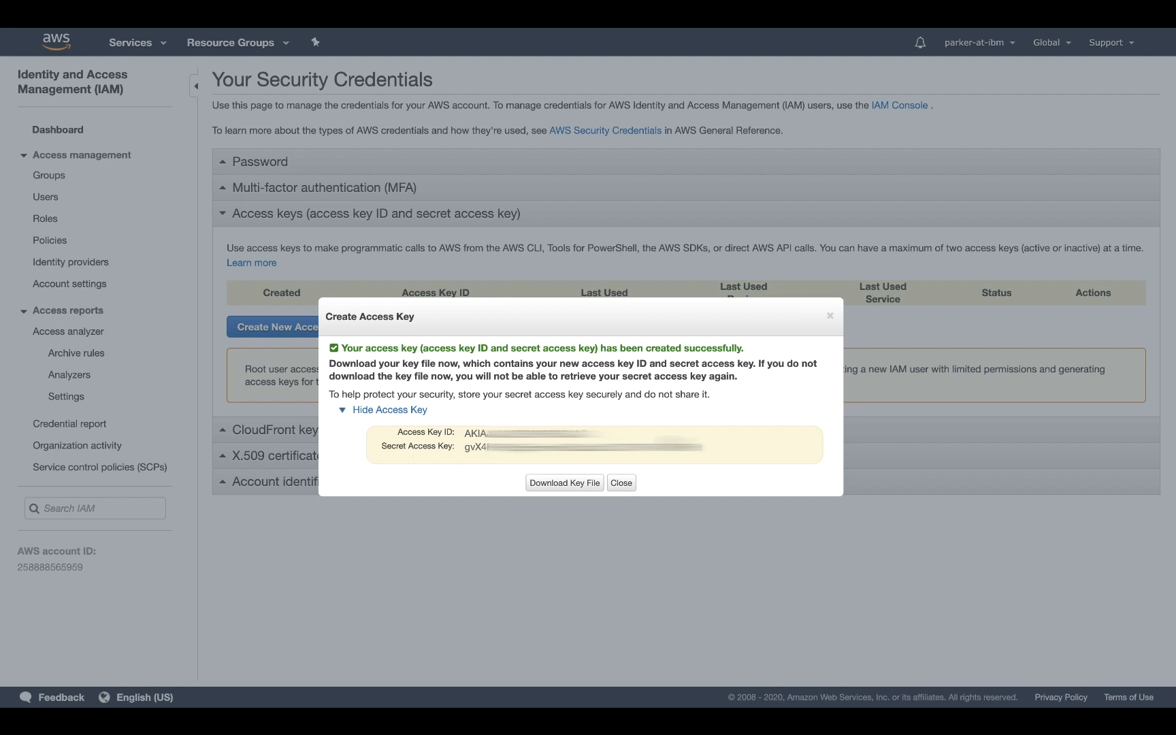
- Copy the AWS access key and secret key into the Cloud Pak for Data S3 connection, and create it after testing
drag(667, 437, 471, 433)
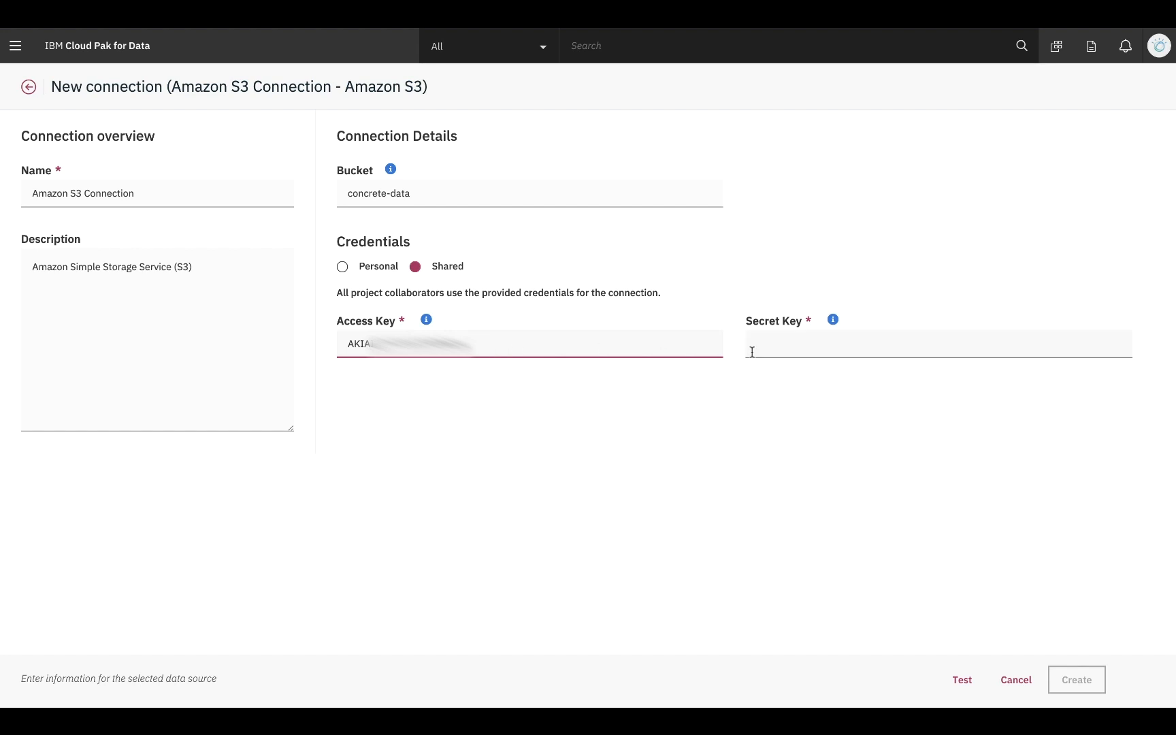
click(768, 347)
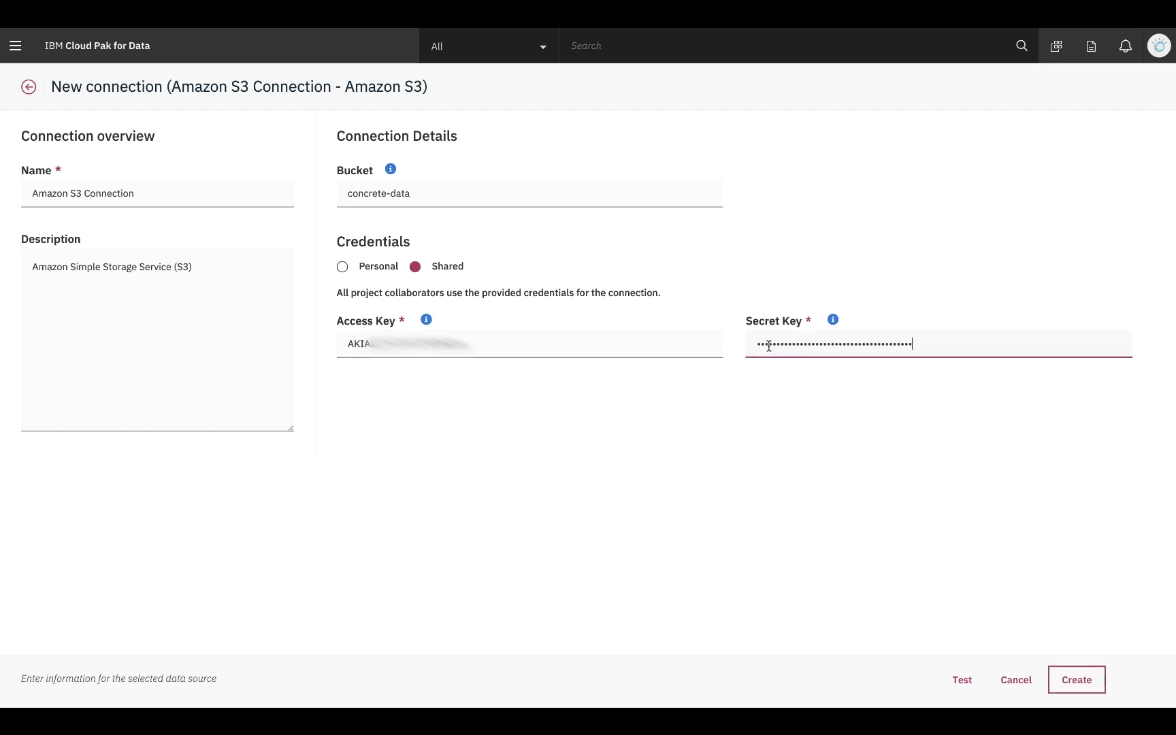
click(950, 676)
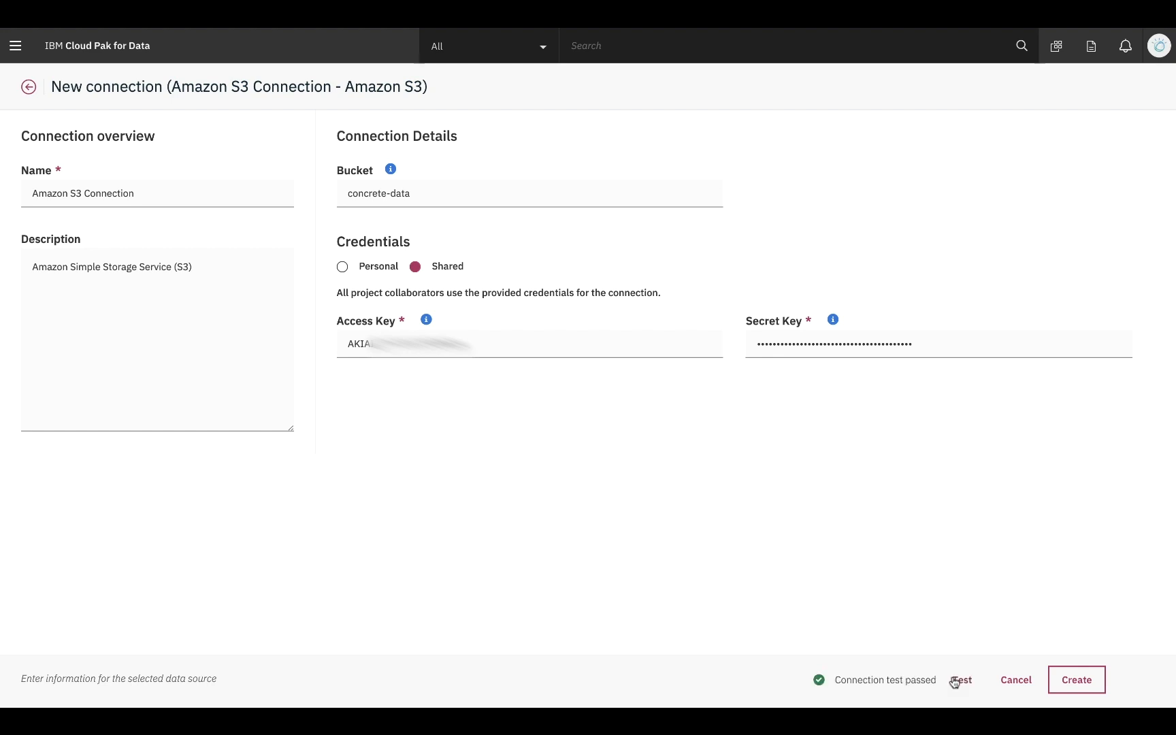
click(1080, 682)
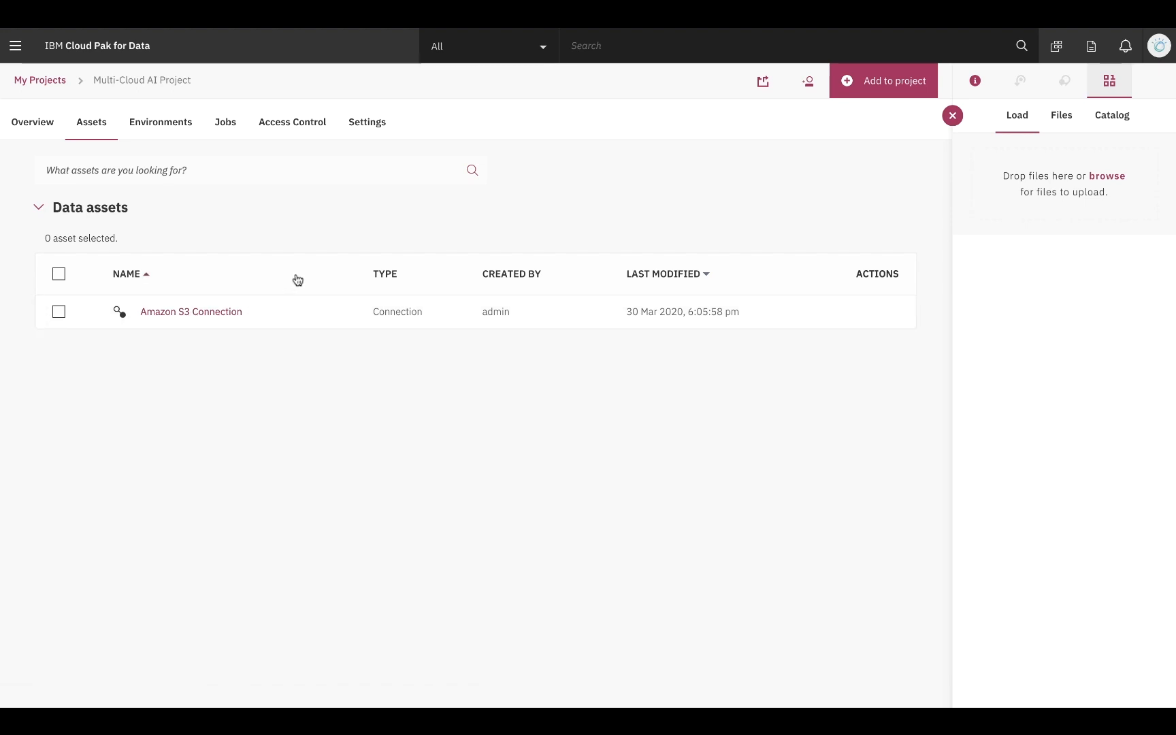
- Start adding a connected data asset to the project, with Concrete_Data.csv from the Amazon S3 Connection as its source
click(880, 84)
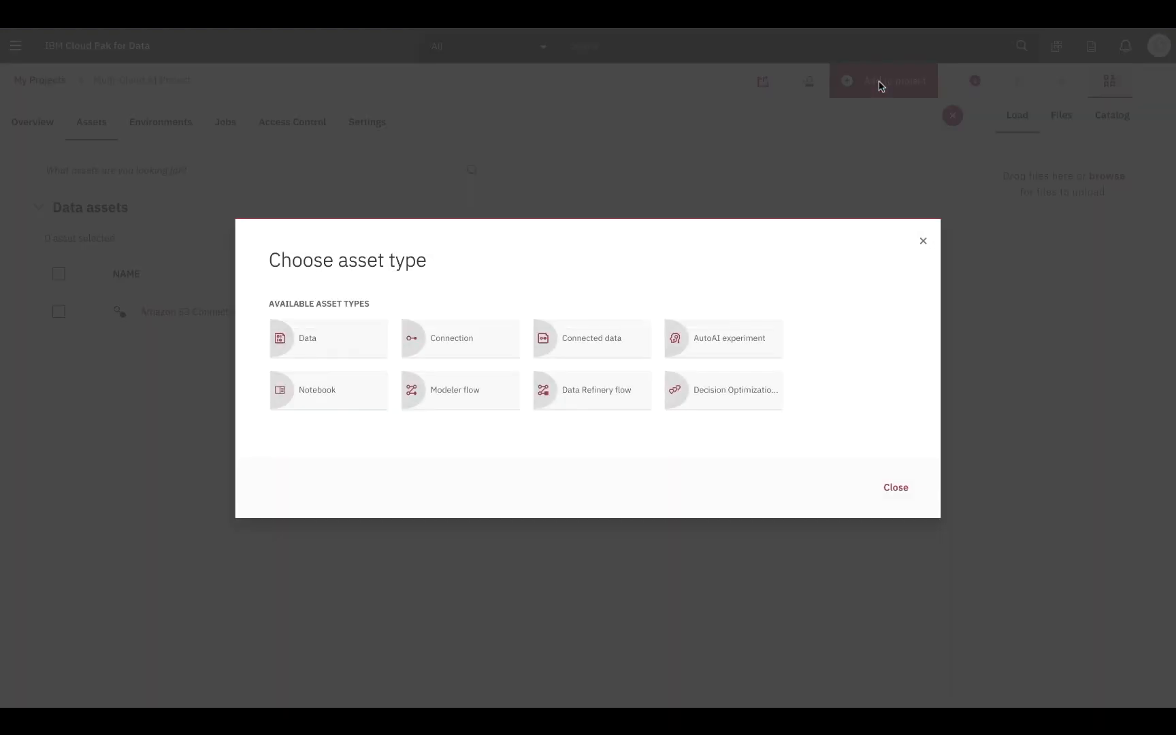
click(626, 339)
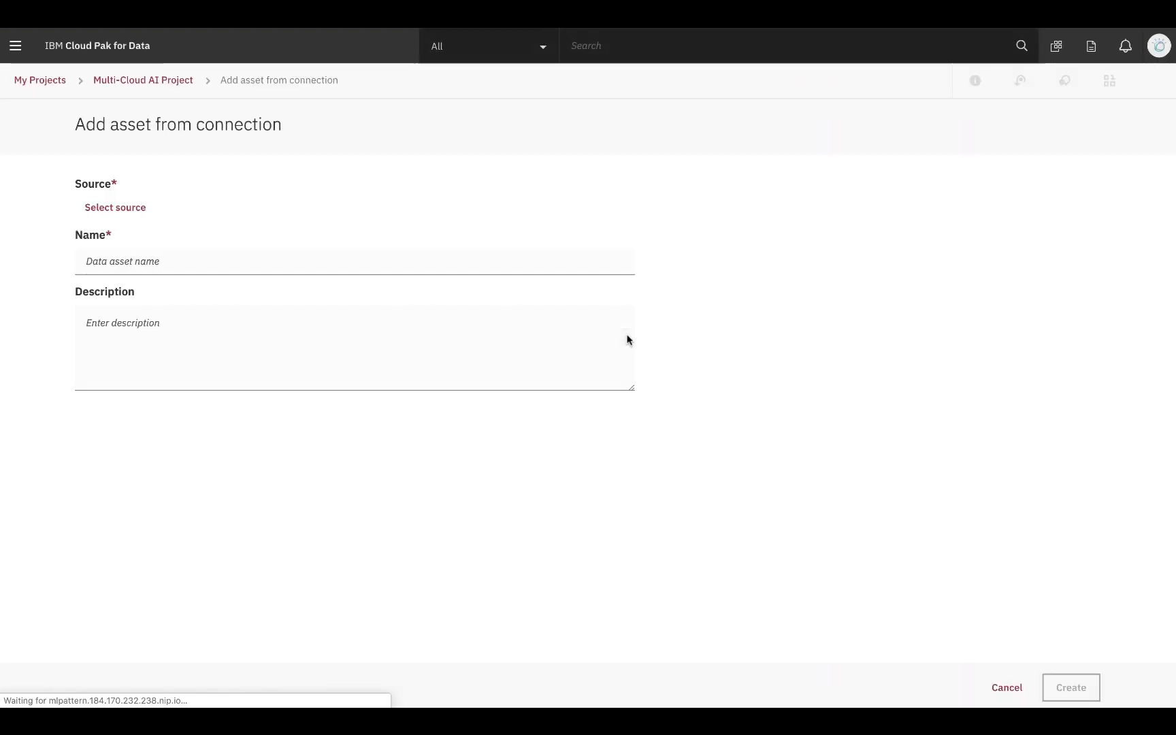
click(137, 212)
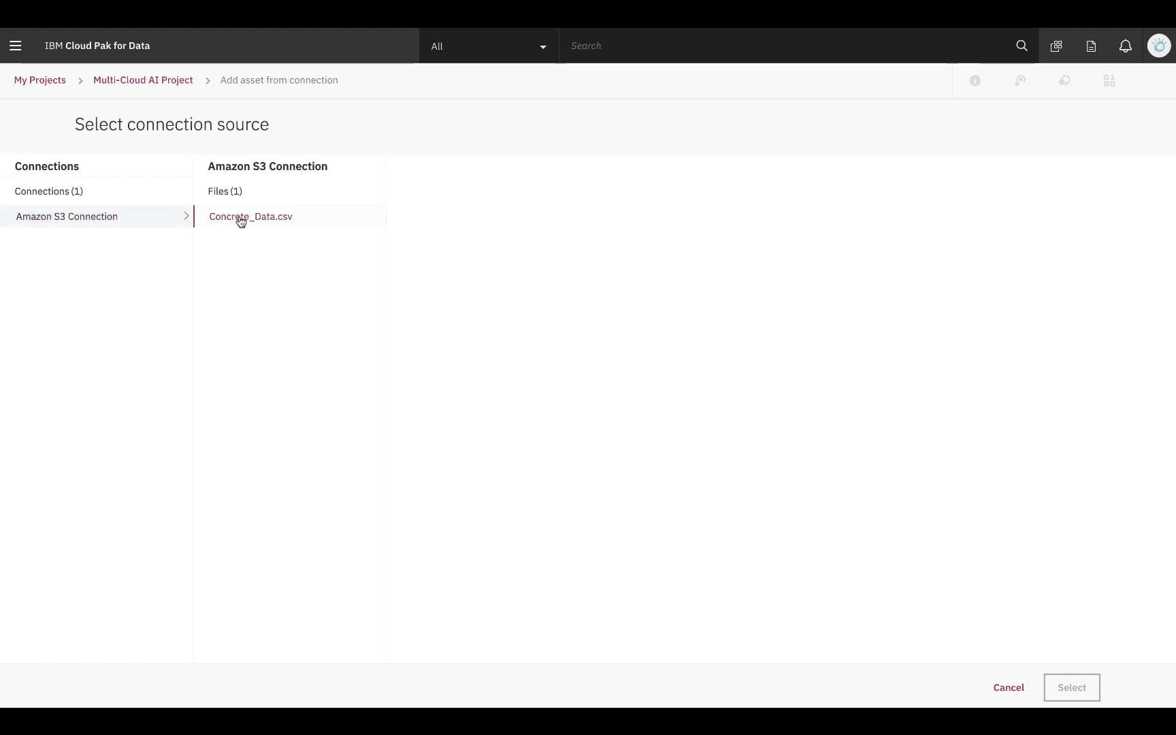
click(241, 218)
click(1079, 699)
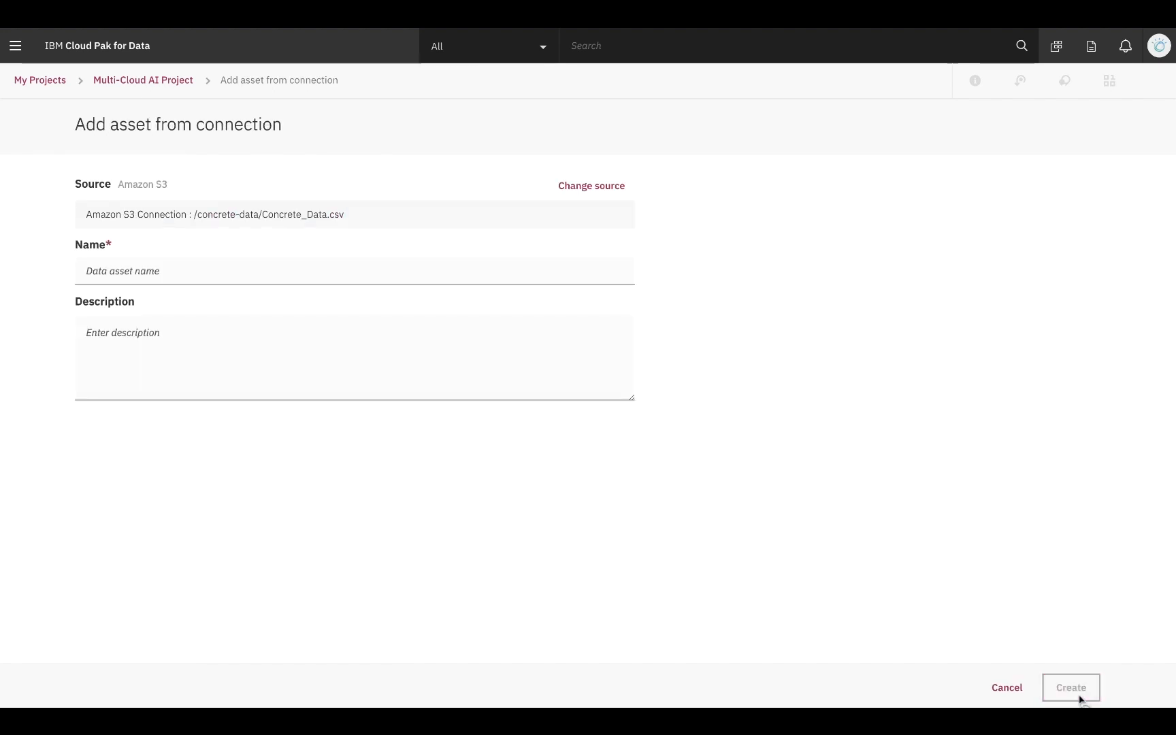
- Name the connected data asset "S3 Concrete Data", leave its description empty, and create it
click(393, 275)
text(S3 Concrete Data)
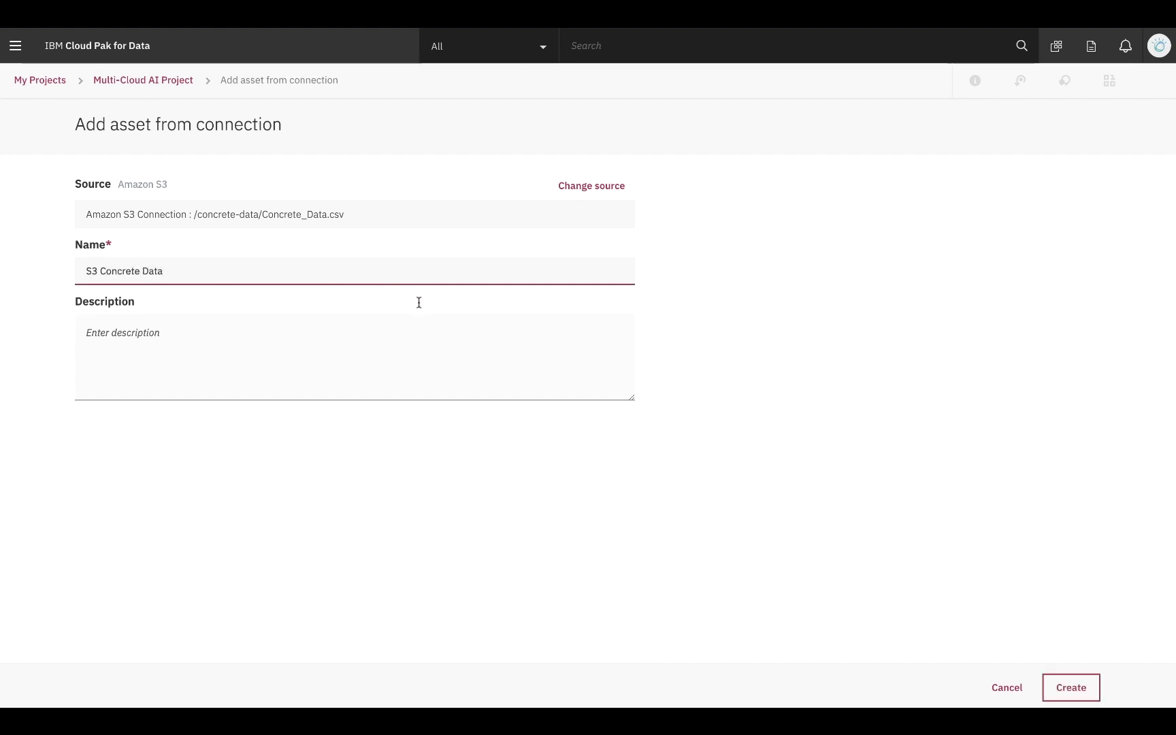
click(411, 345)
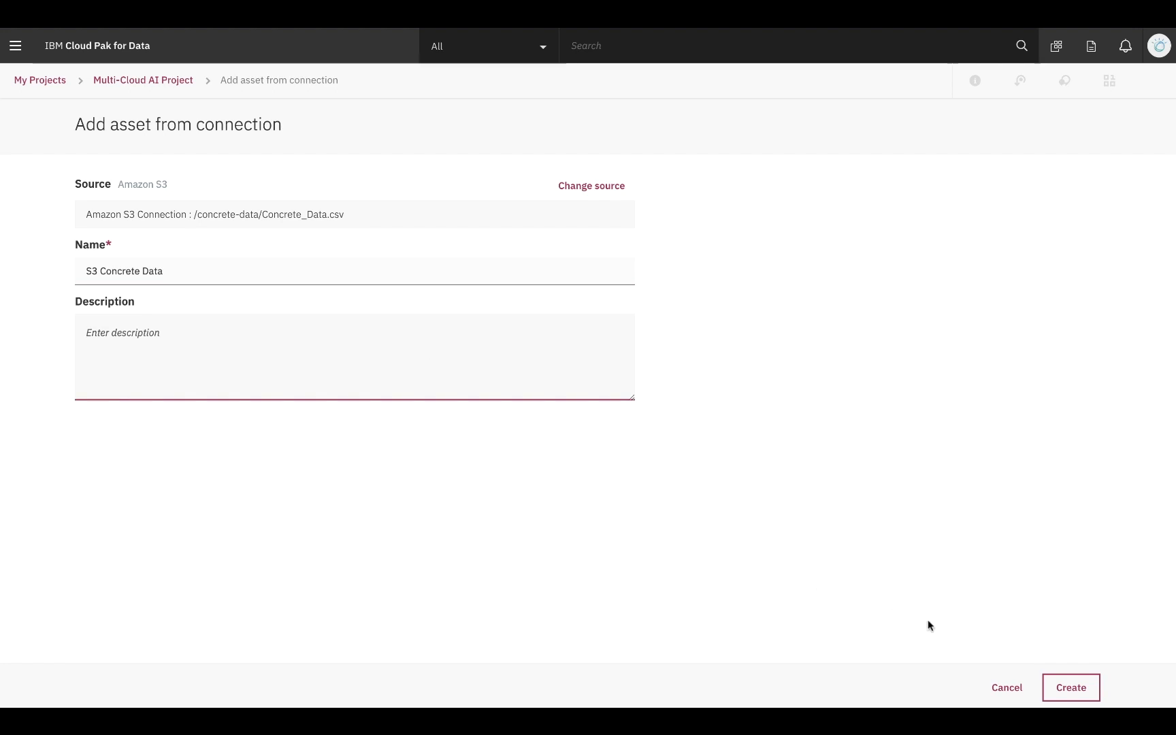
click(1081, 692)
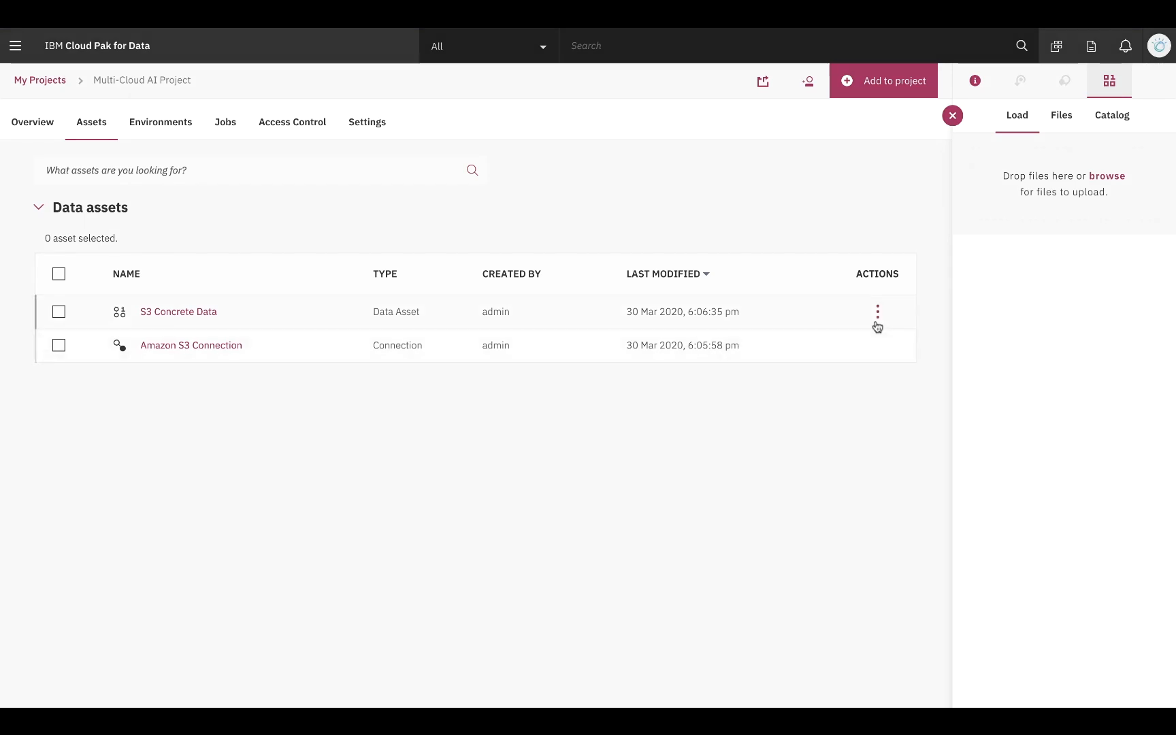
- Open the S3 Concrete Data asset for refining and examine the column profiles before returning to the data rows
click(877, 314)
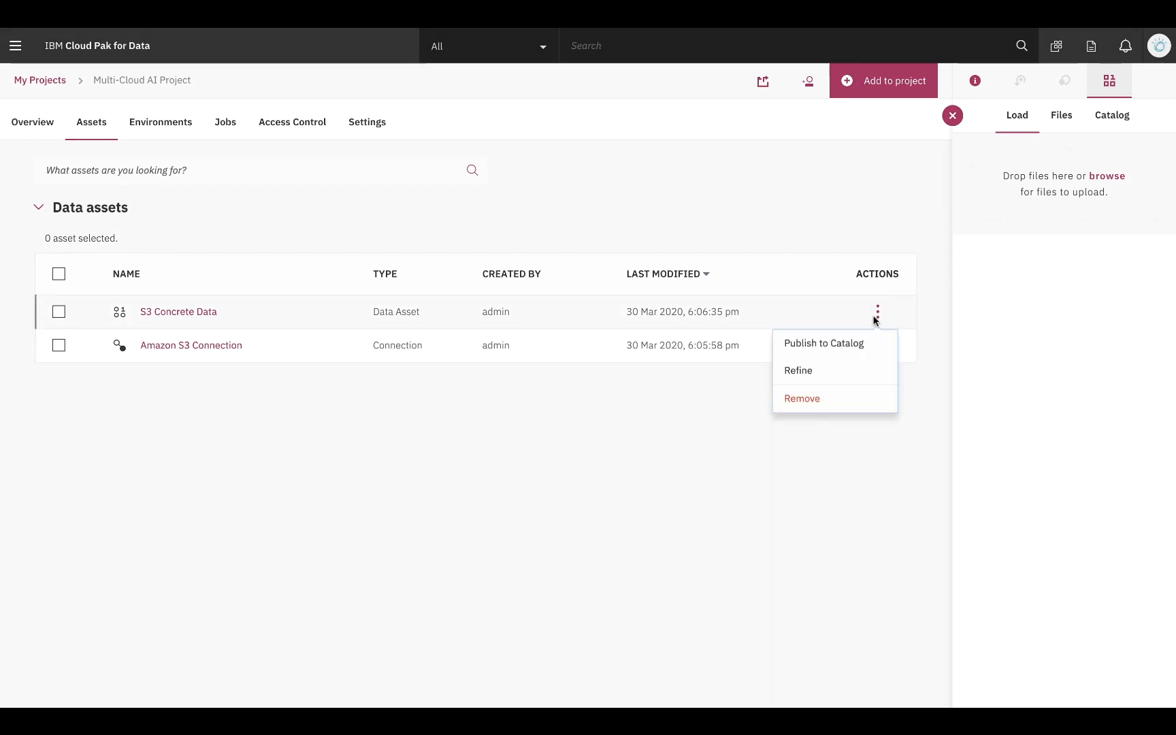
click(850, 370)
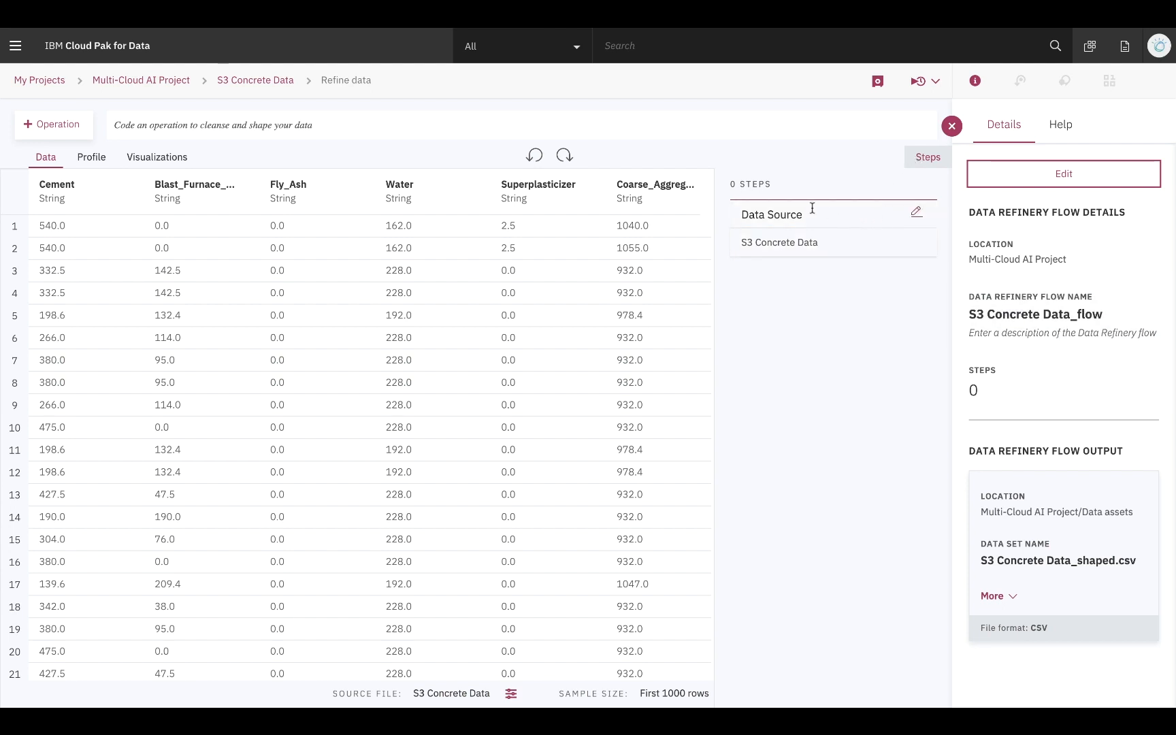
click(102, 161)
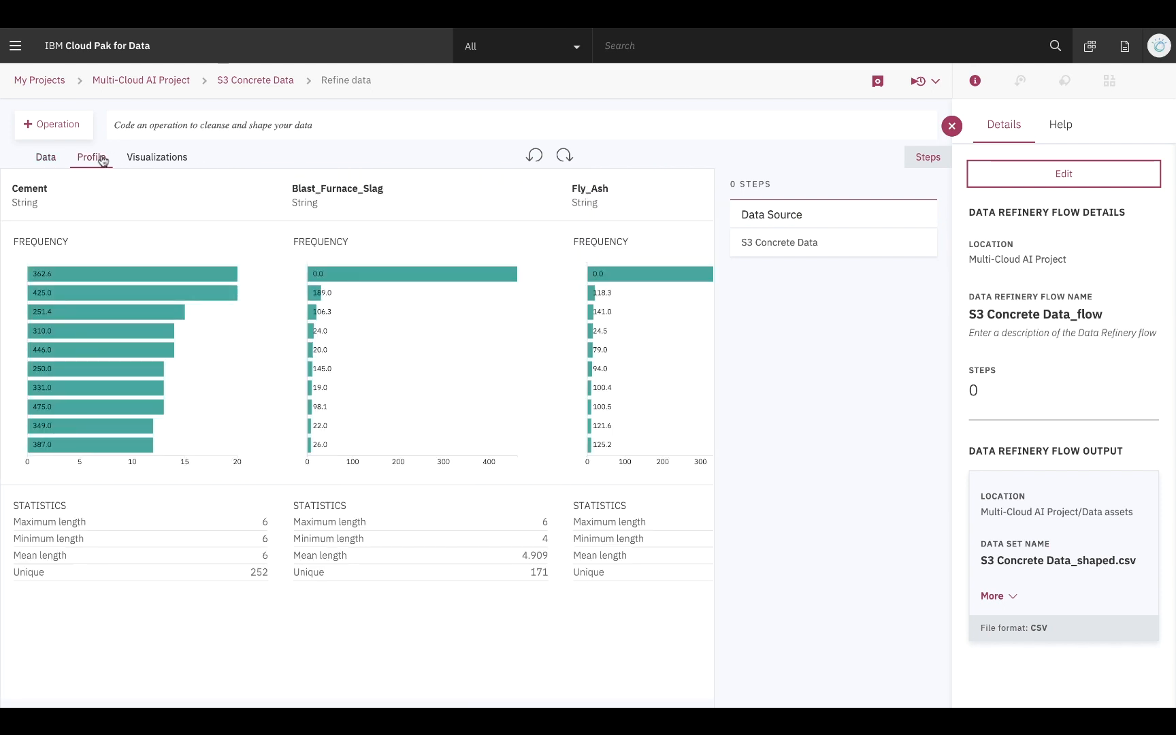
scroll(313, 333, right, 10)
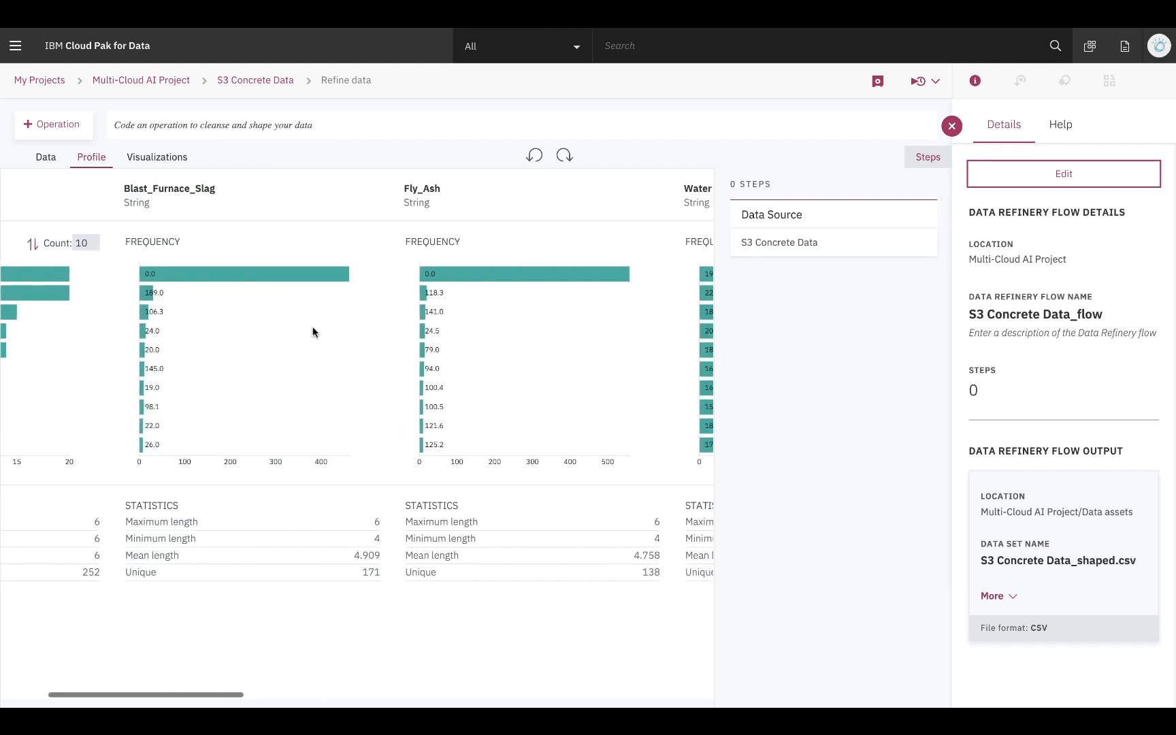
scroll(313, 333, right, 8)
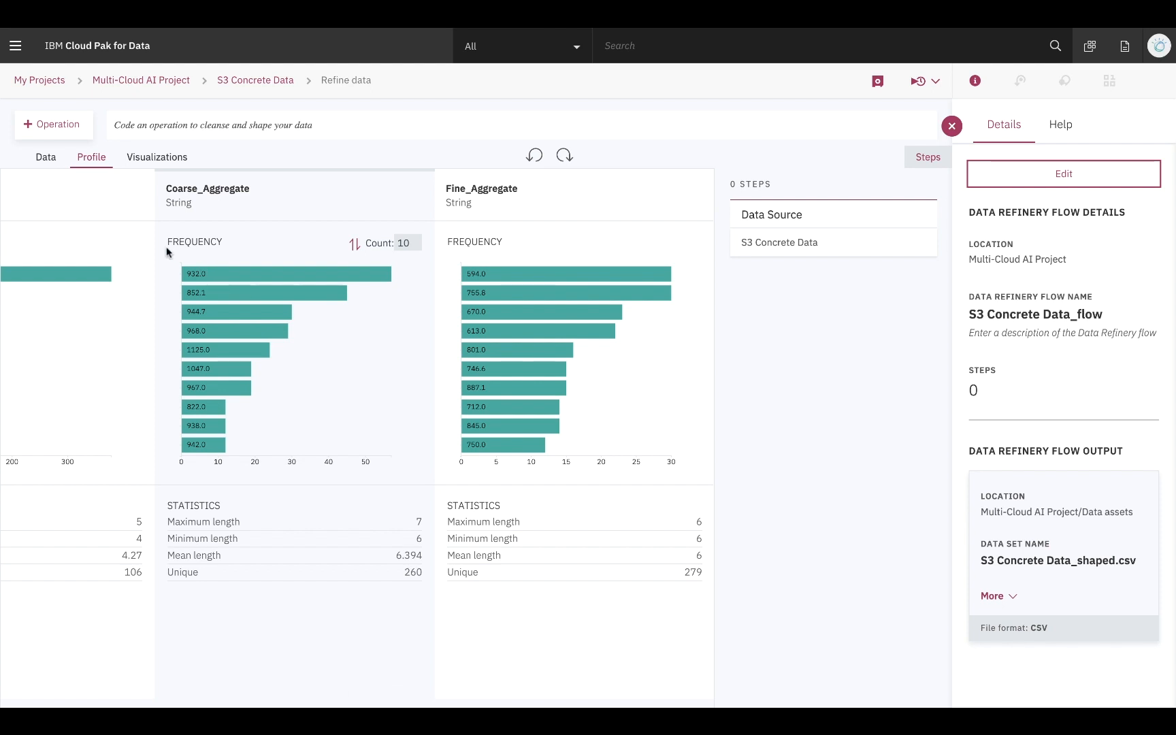
click(47, 158)
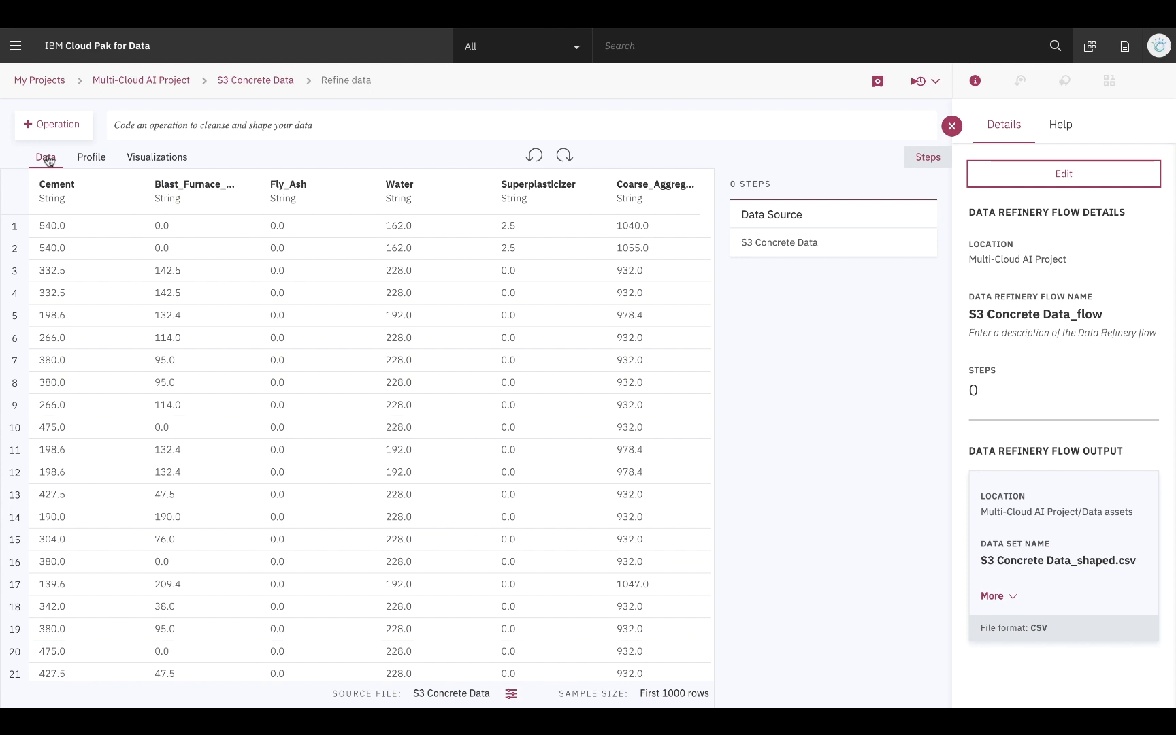
- Hide the flow details and start a Convert column type operation that changes the Cement column to Decimal
click(951, 126)
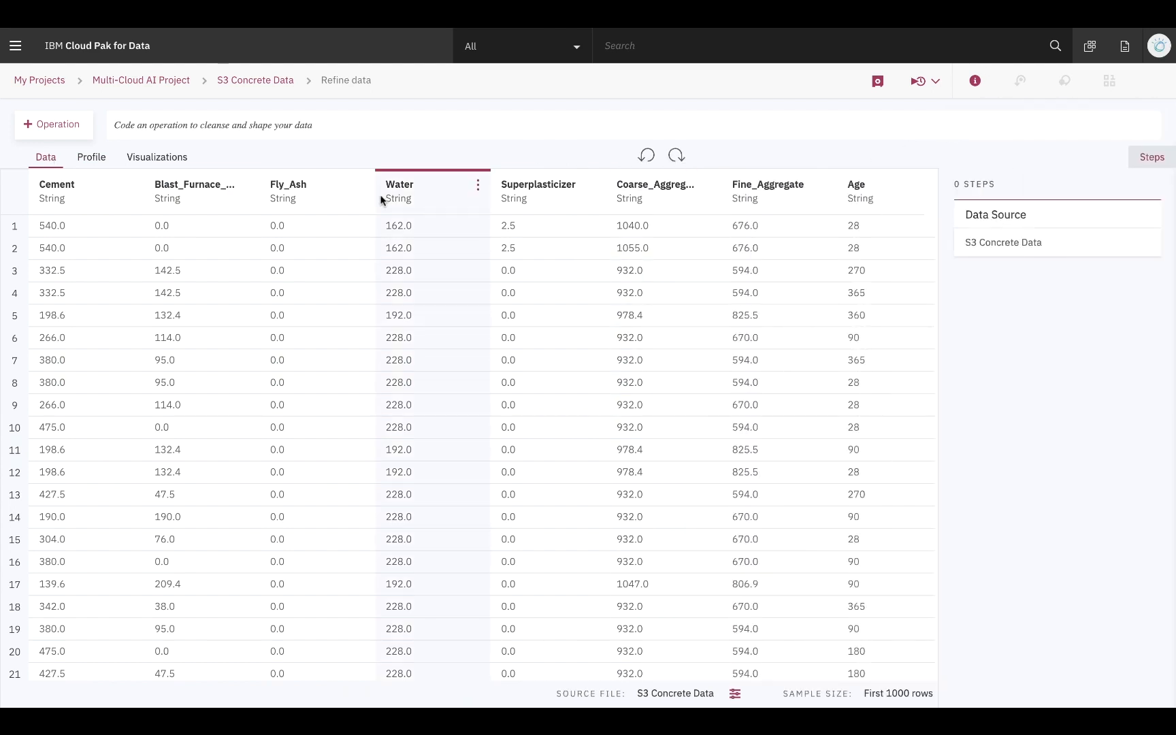
click(53, 124)
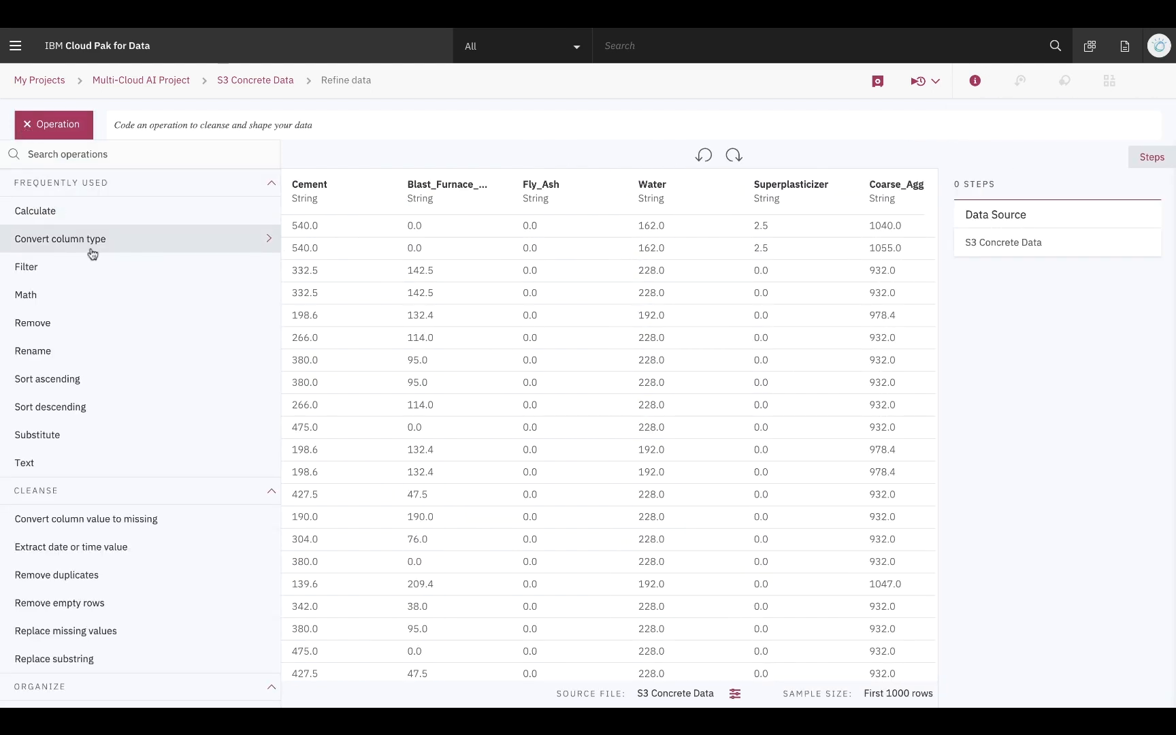
click(93, 249)
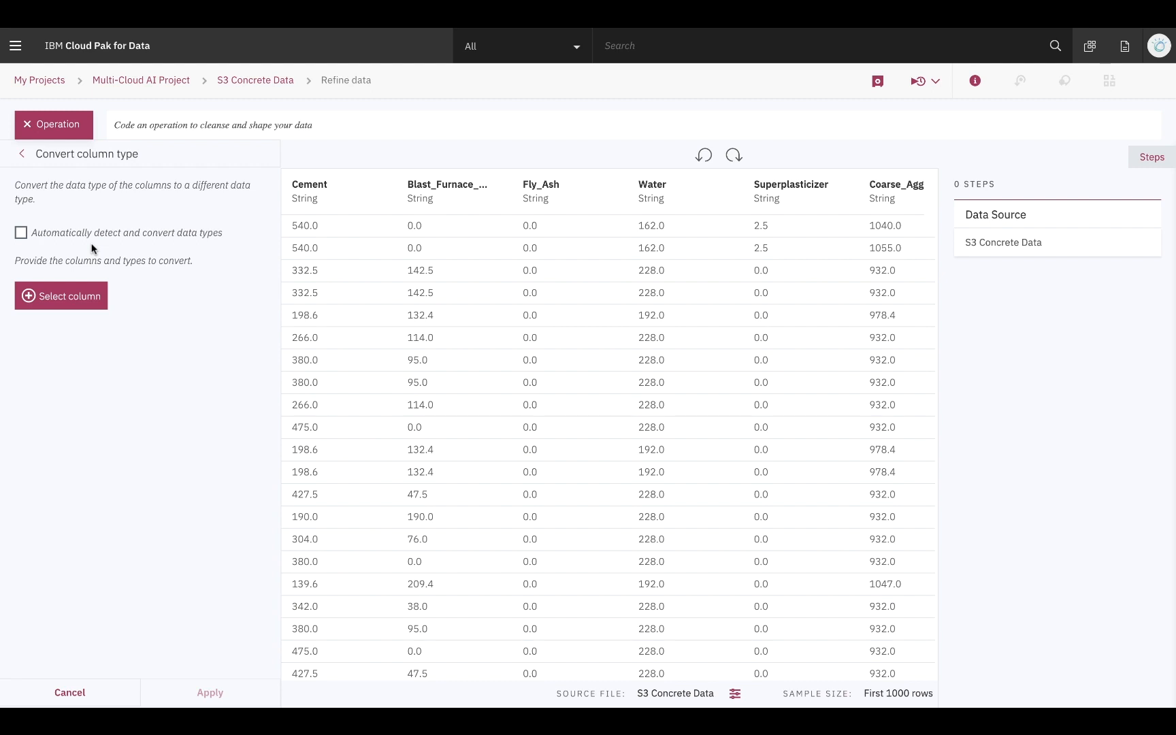
click(86, 297)
click(177, 371)
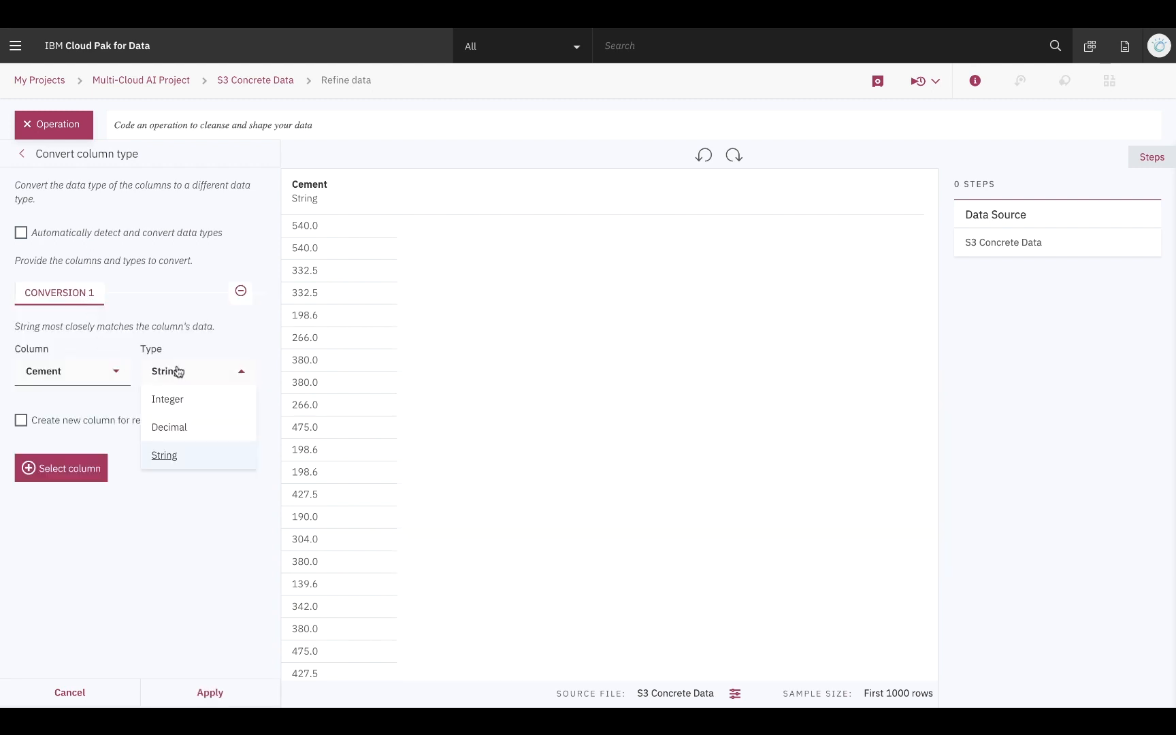
click(196, 418)
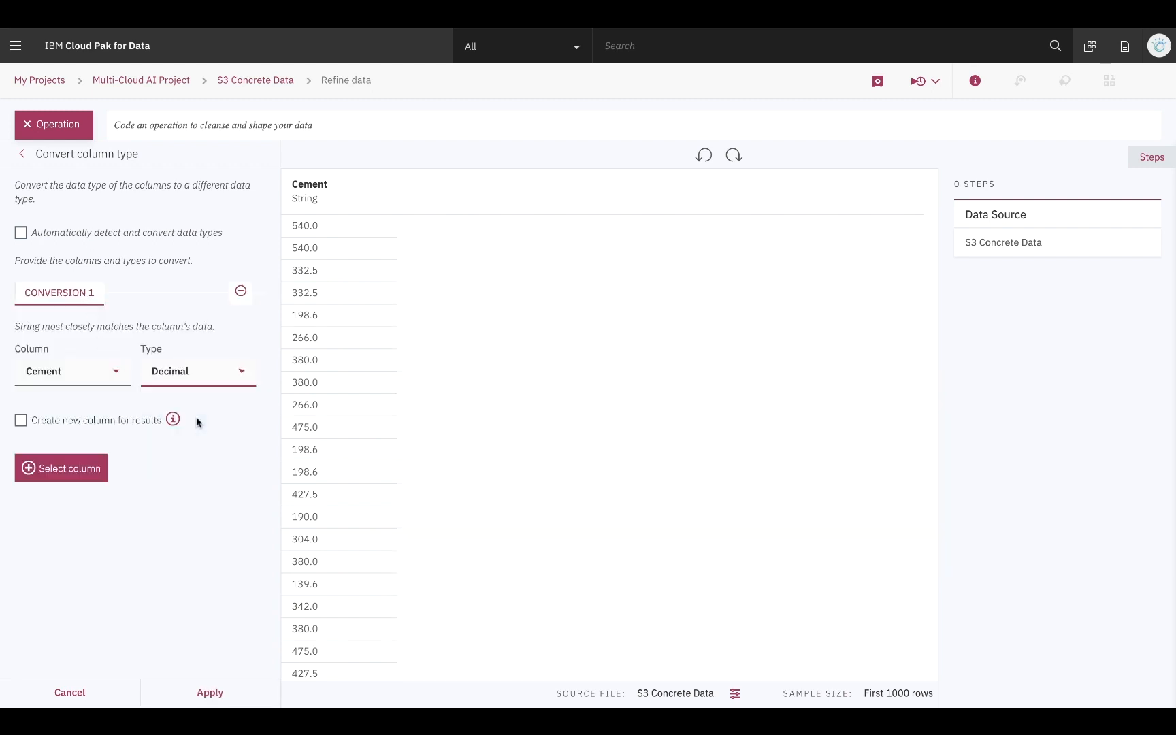
- Add conversions of the Blast_Furnace_Slag and Fly_Ash columns to Decimal
click(106, 463)
click(174, 548)
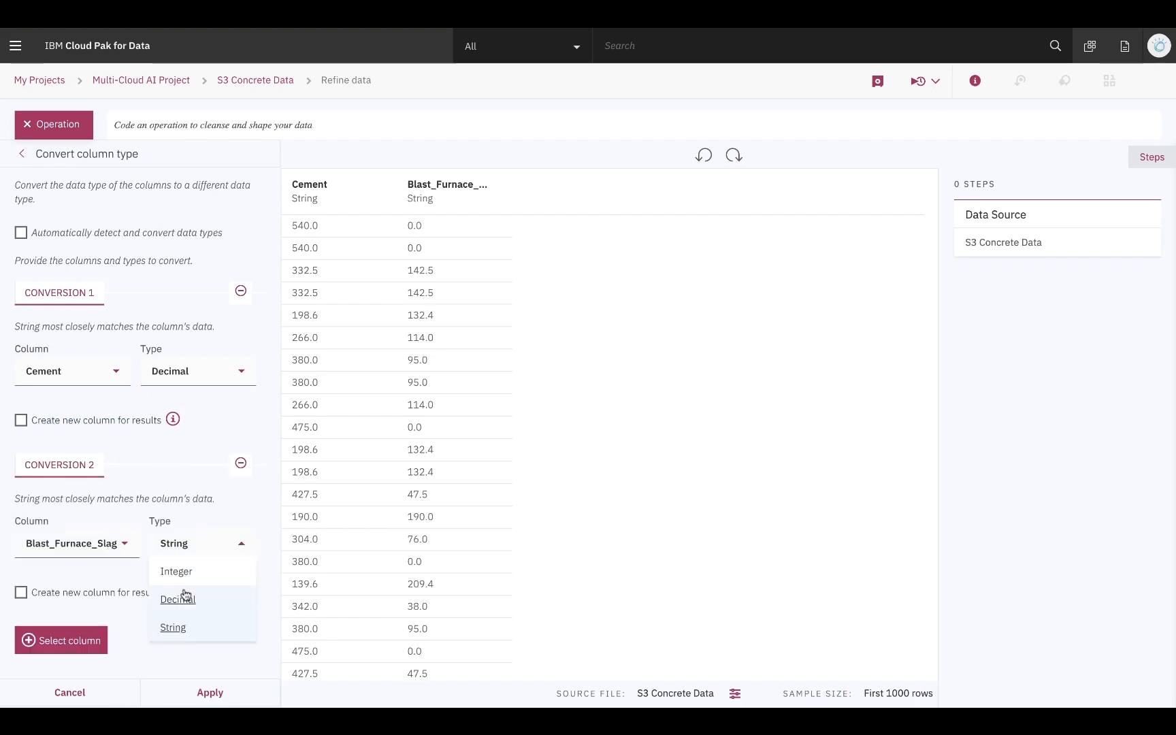
click(173, 600)
click(76, 639)
click(151, 592)
click(157, 643)
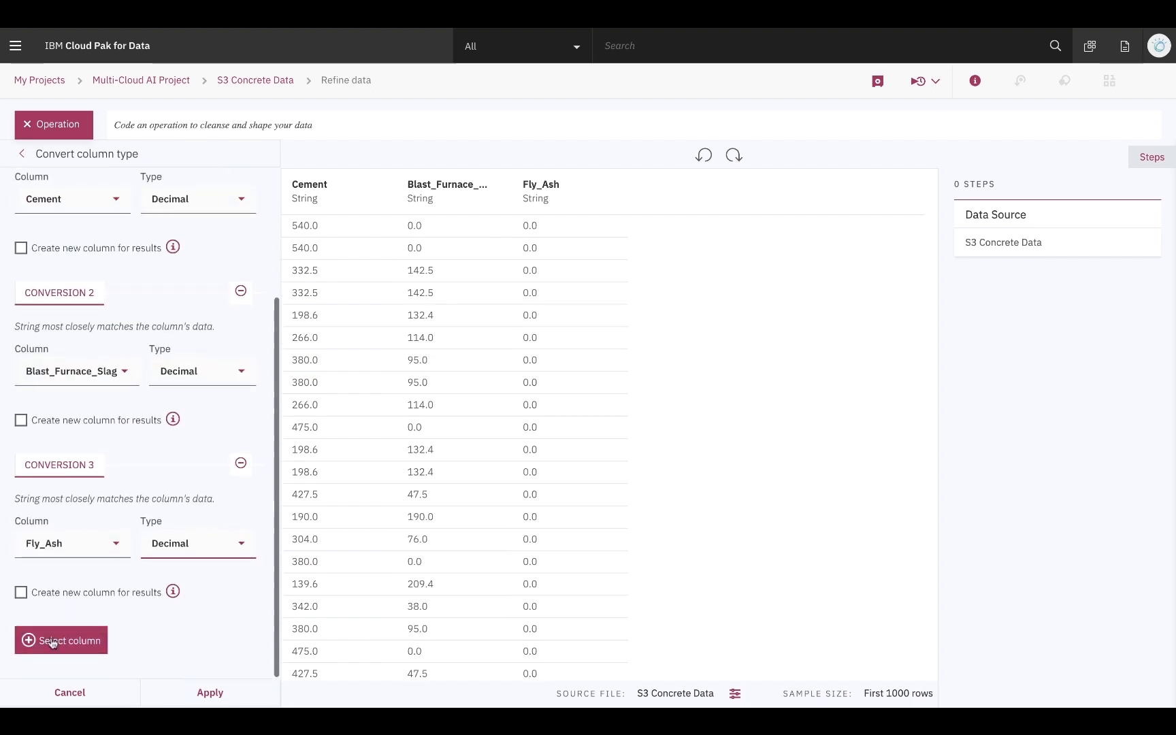
- Add conversions of the Water and Superplasticizer columns to Decimal
click(53, 638)
click(198, 542)
click(184, 602)
click(54, 639)
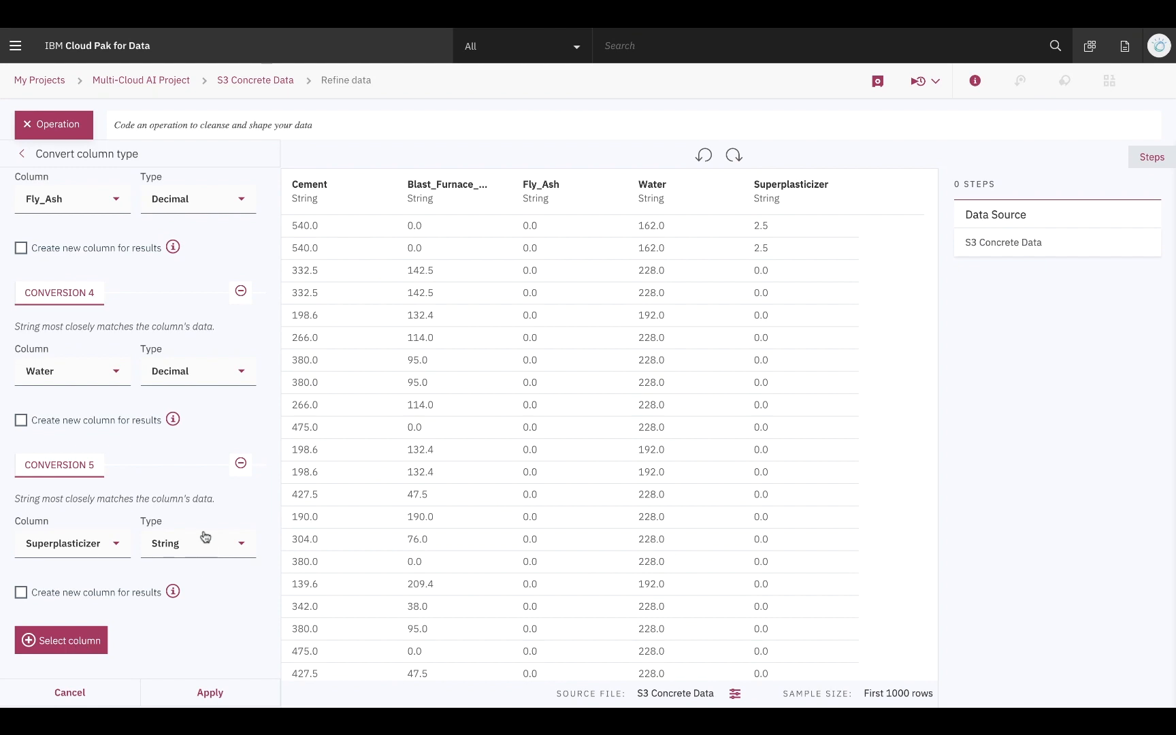
click(197, 543)
click(174, 602)
- Add conversions of the Coarse_Aggregate and Fine_Aggregate columns to Decimal
click(75, 643)
click(198, 543)
click(184, 601)
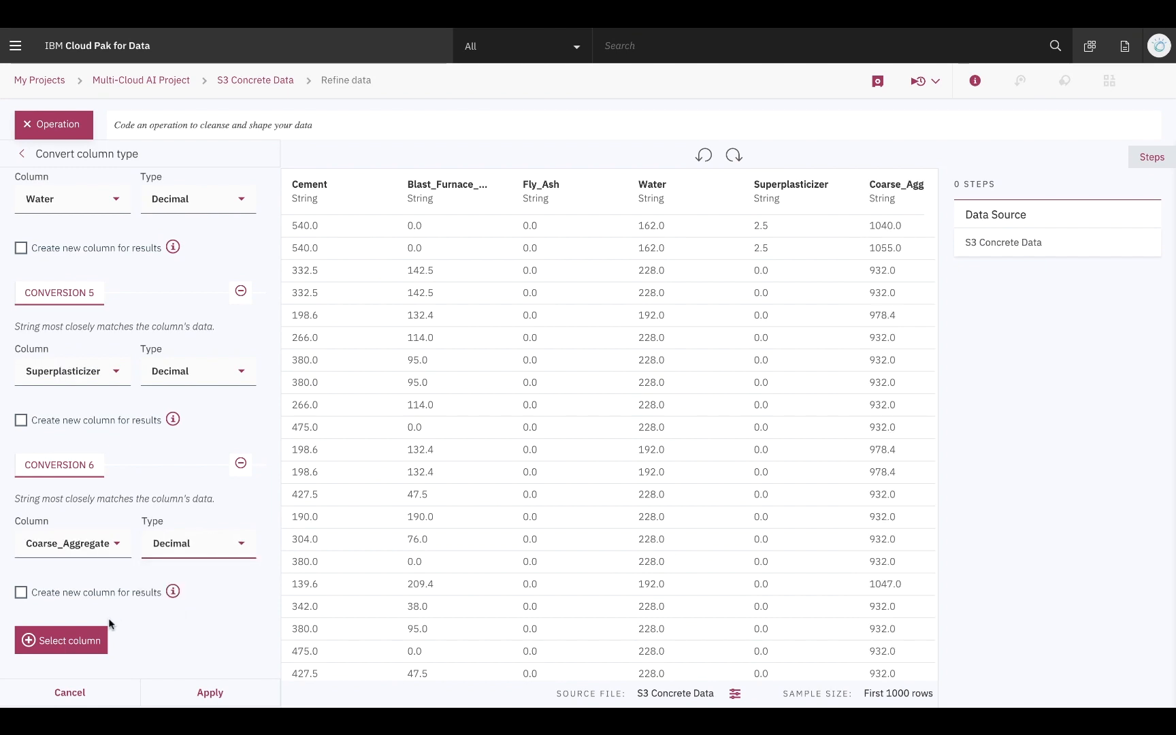
click(68, 639)
click(197, 543)
click(184, 599)
scroll(651, 425, right, 3)
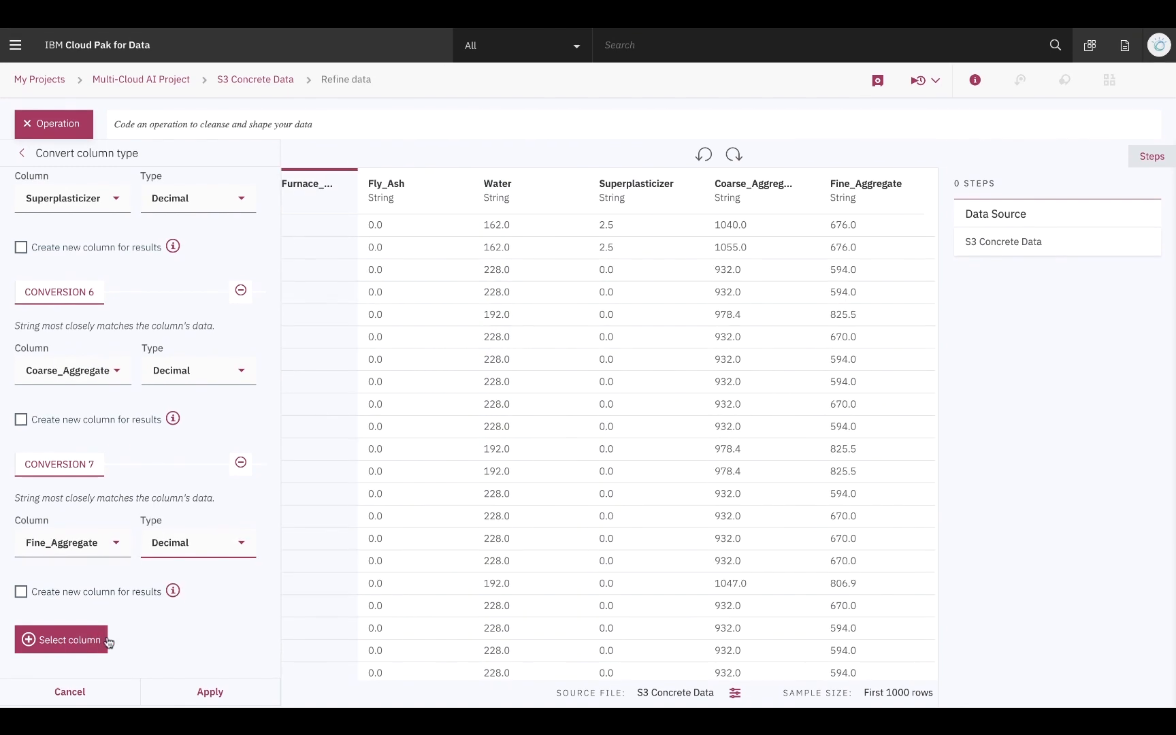
- Add conversions of Age to Integer and the concrete compressive strength column to Decimal, apply all conversions, and review the converted columns
click(41, 639)
click(199, 544)
click(167, 571)
scroll(729, 454, right, 2)
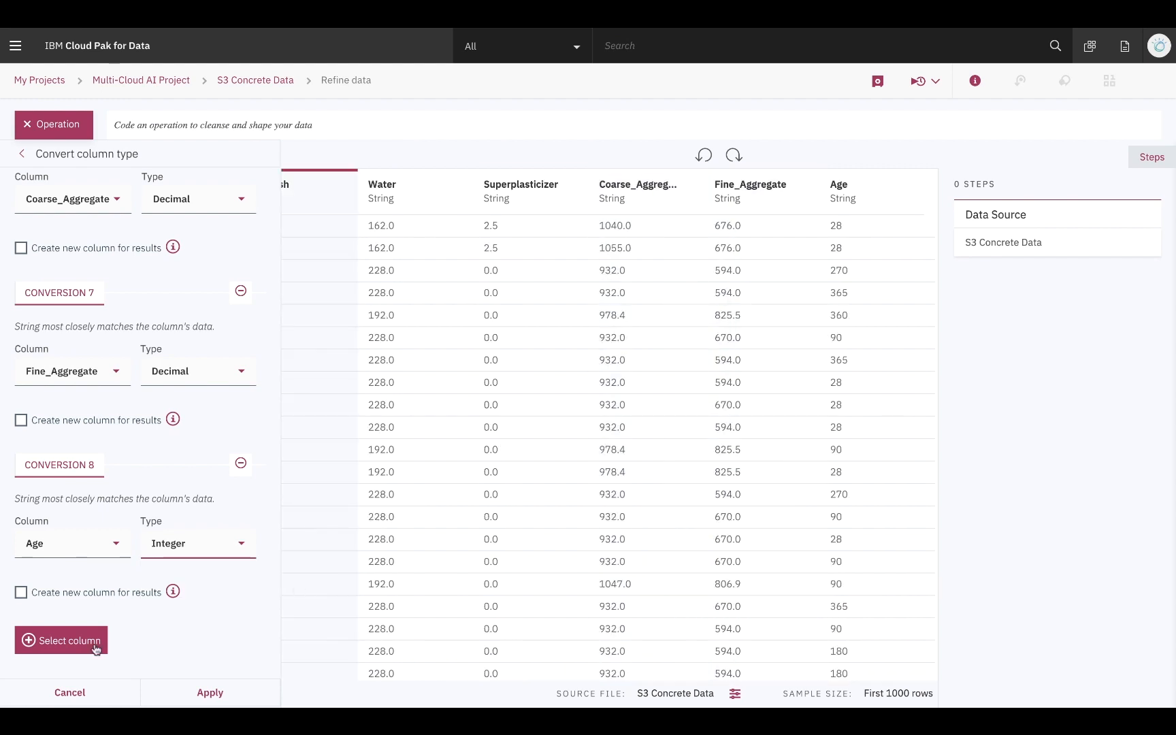
click(61, 640)
click(242, 544)
click(207, 599)
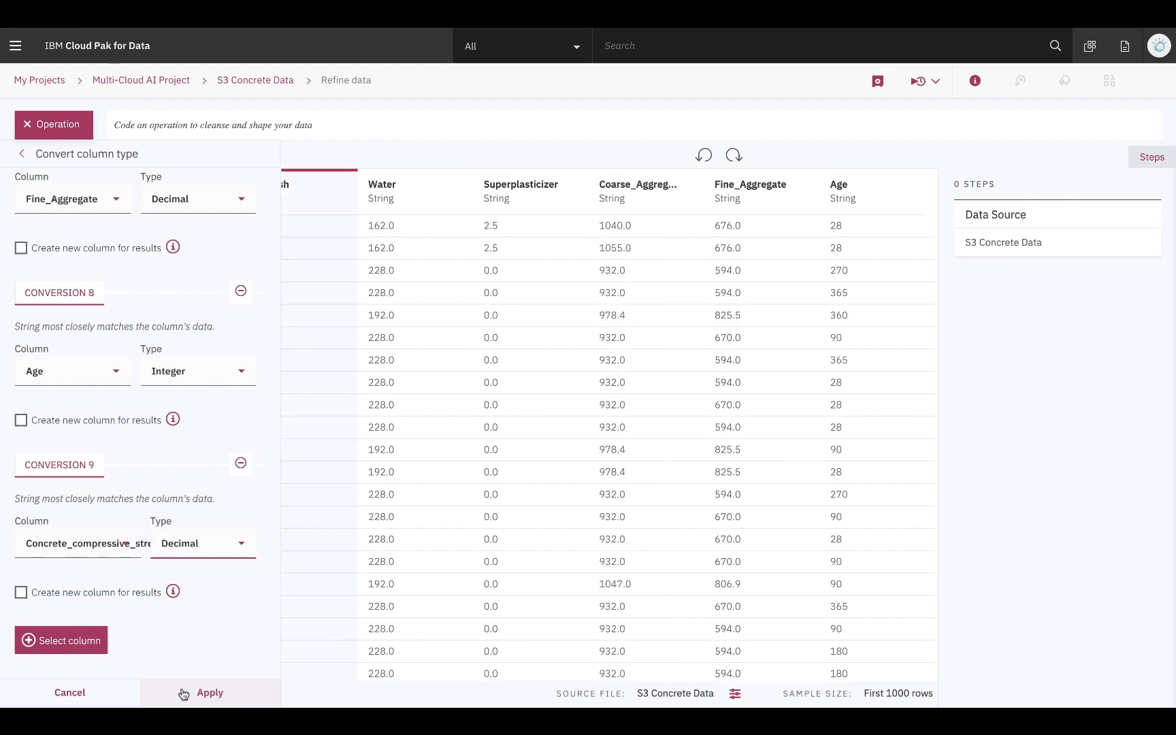
click(210, 693)
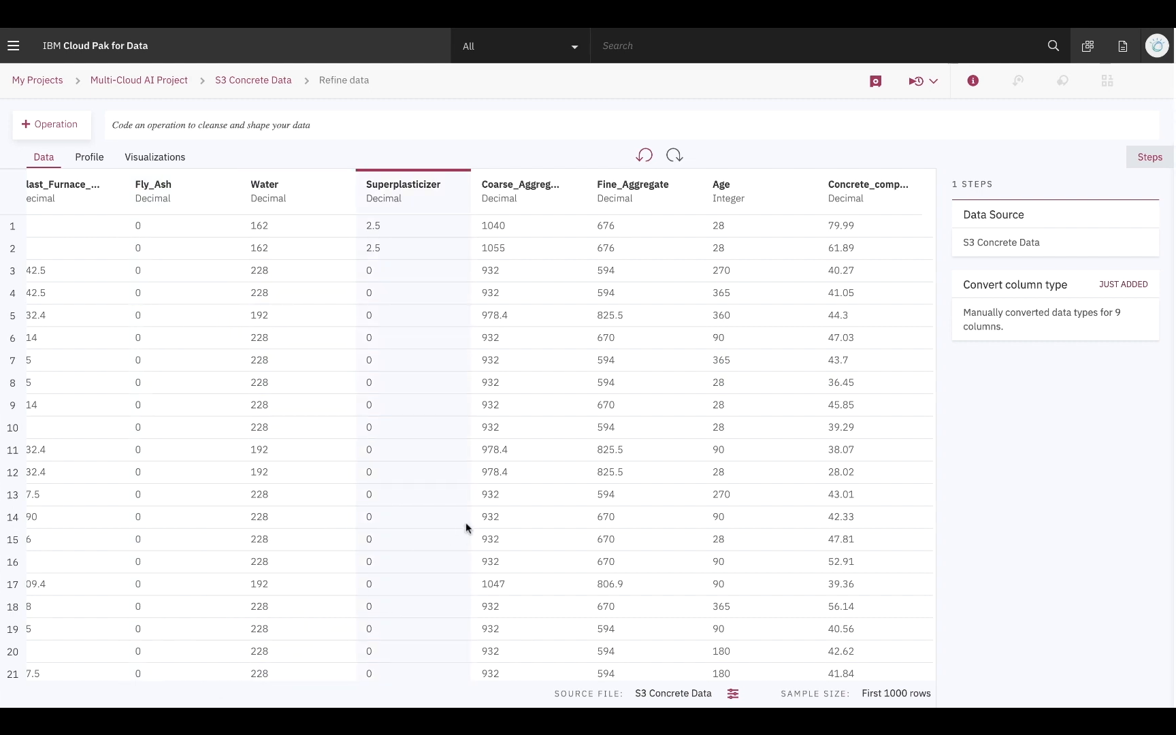
scroll(466, 522, left, 4)
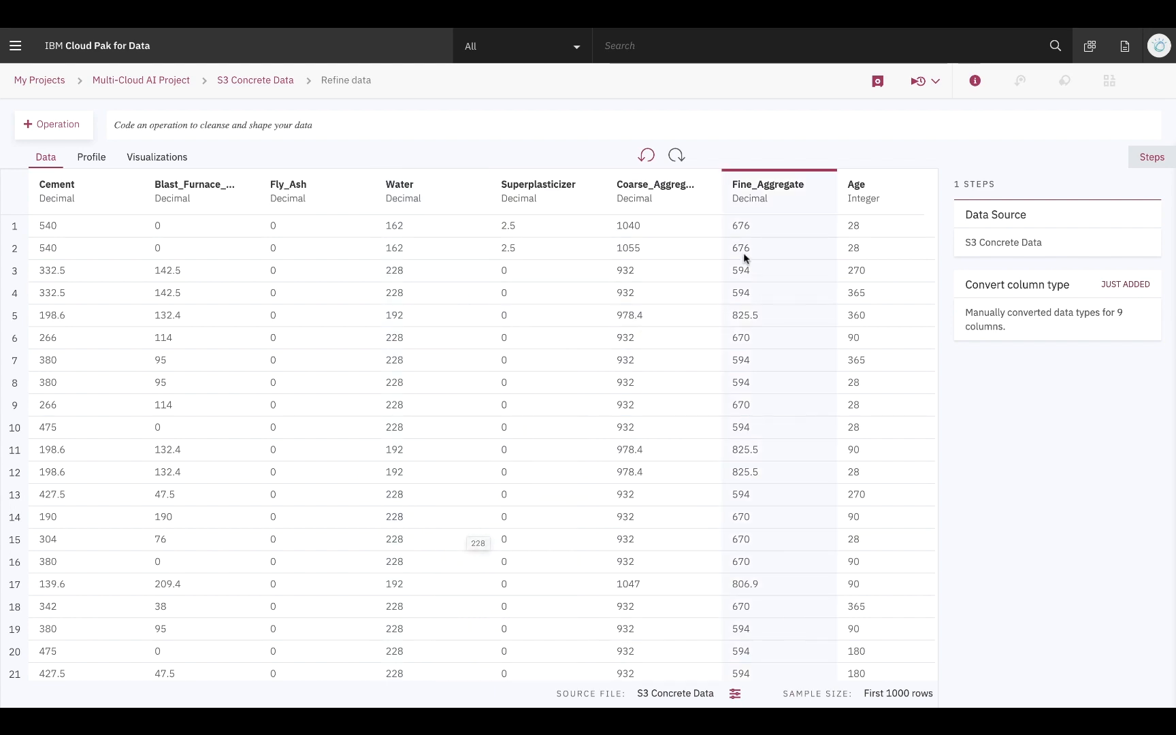
- Save the refinery flow, then create and run a job for it named "Convert Concrete Data Types" without a description
click(927, 84)
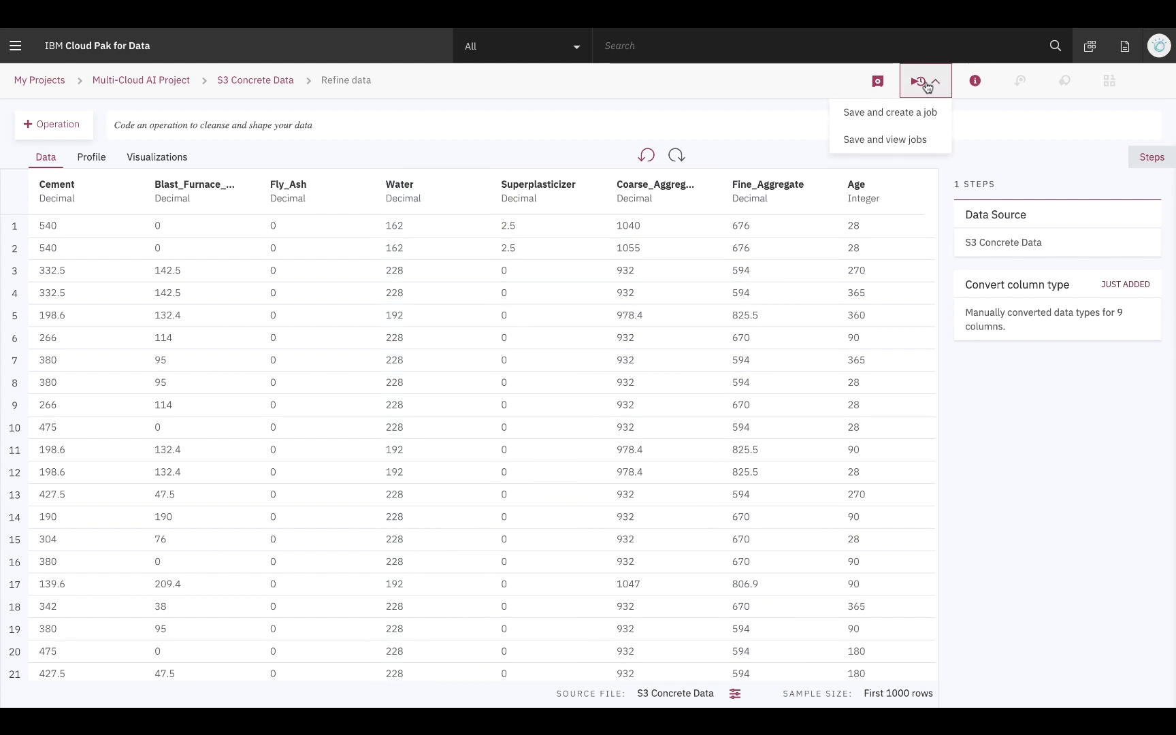
click(917, 115)
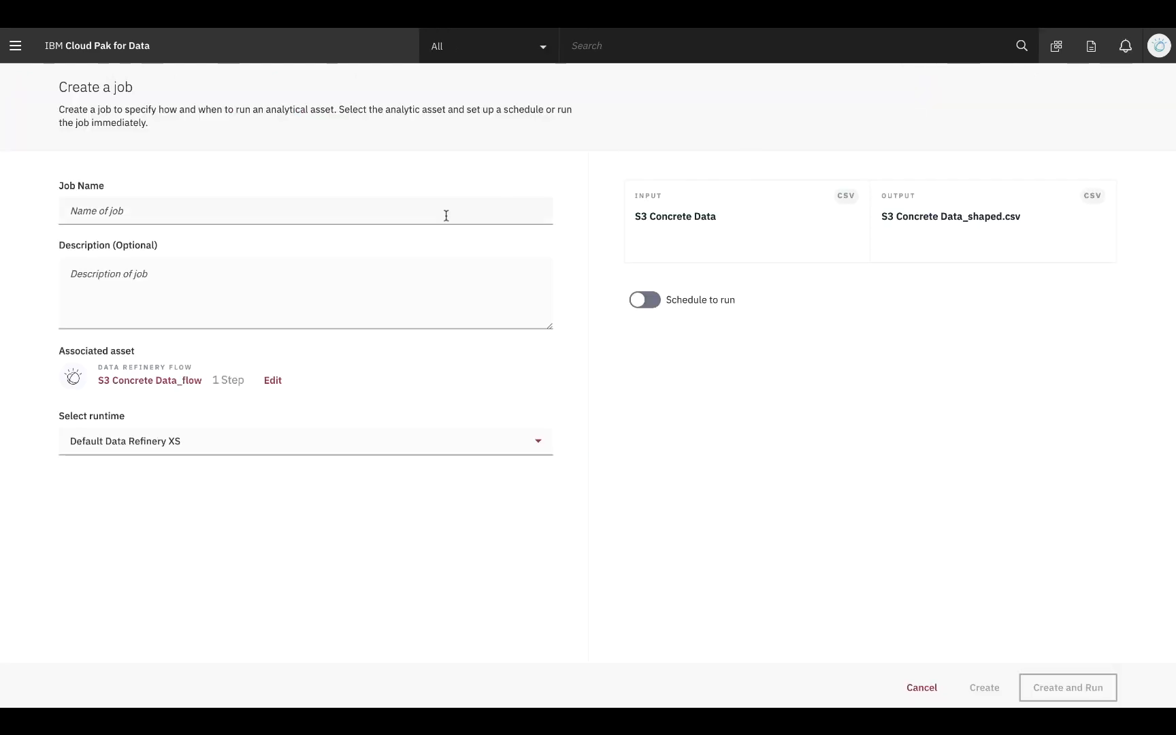
click(445, 215)
text(Convert Concrete Da)
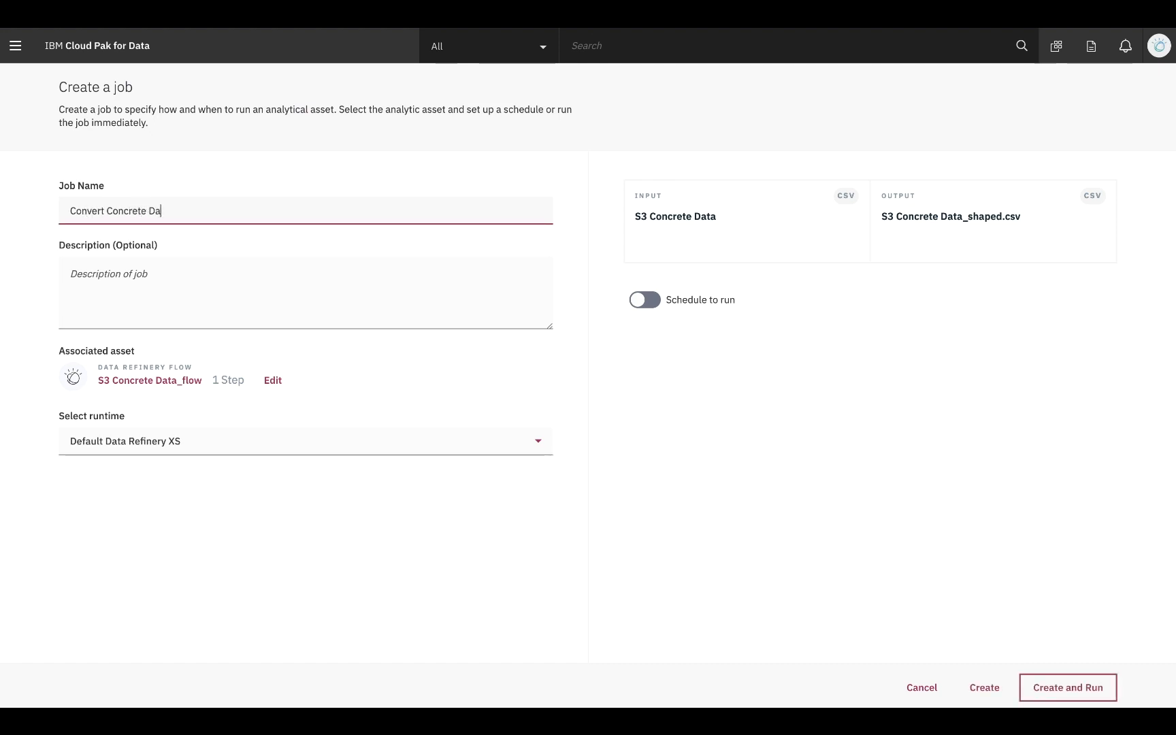
text(ta Types)
click(300, 298)
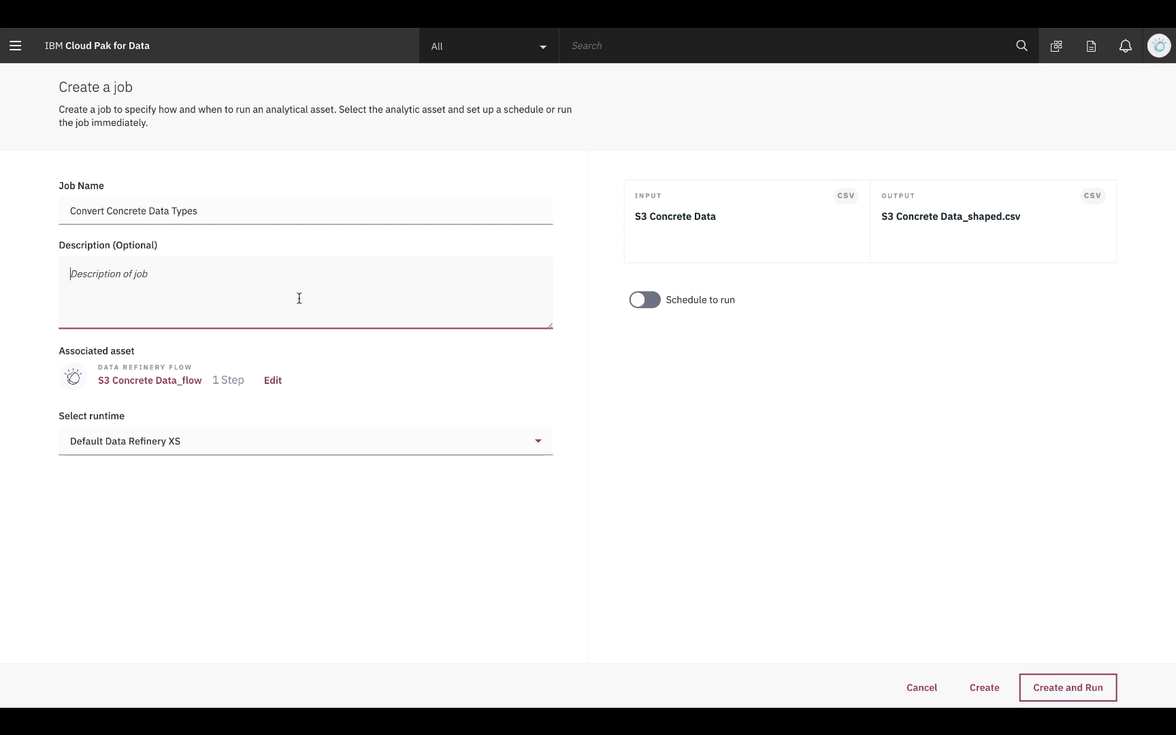
click(1078, 693)
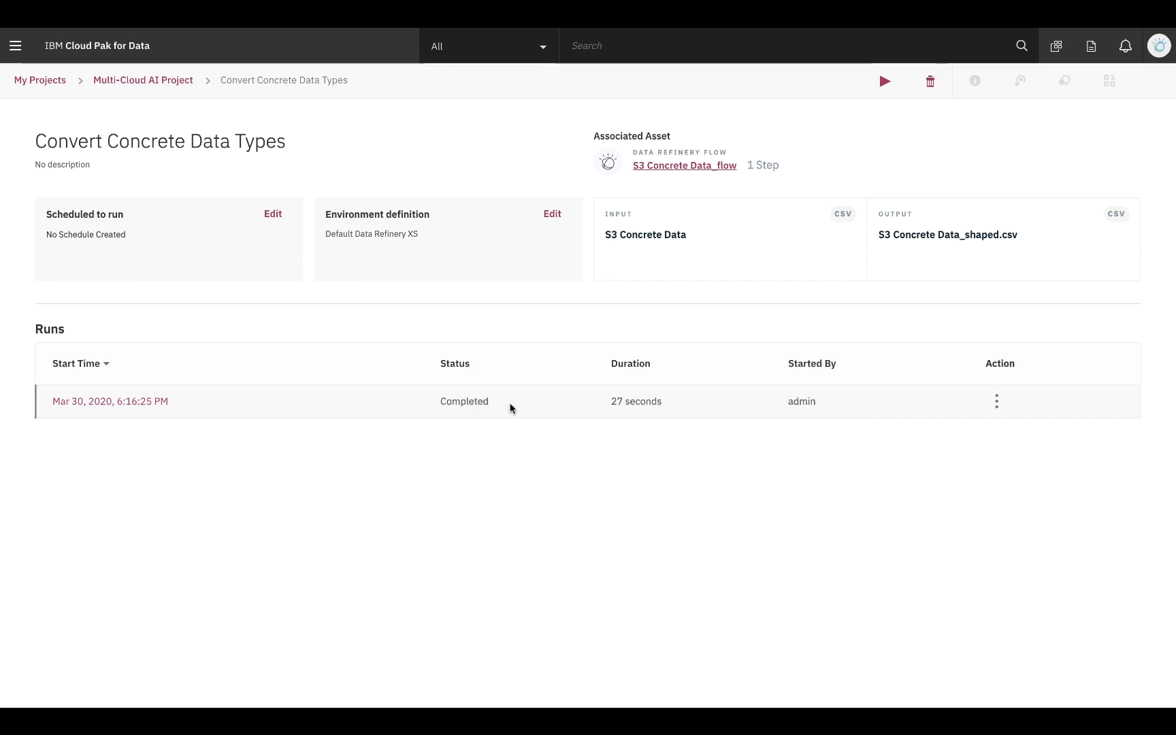
- Check the status of the job run, then return to the Multi-Cloud AI Project and view its assets and Data Refinery flow
drag(491, 401, 441, 401)
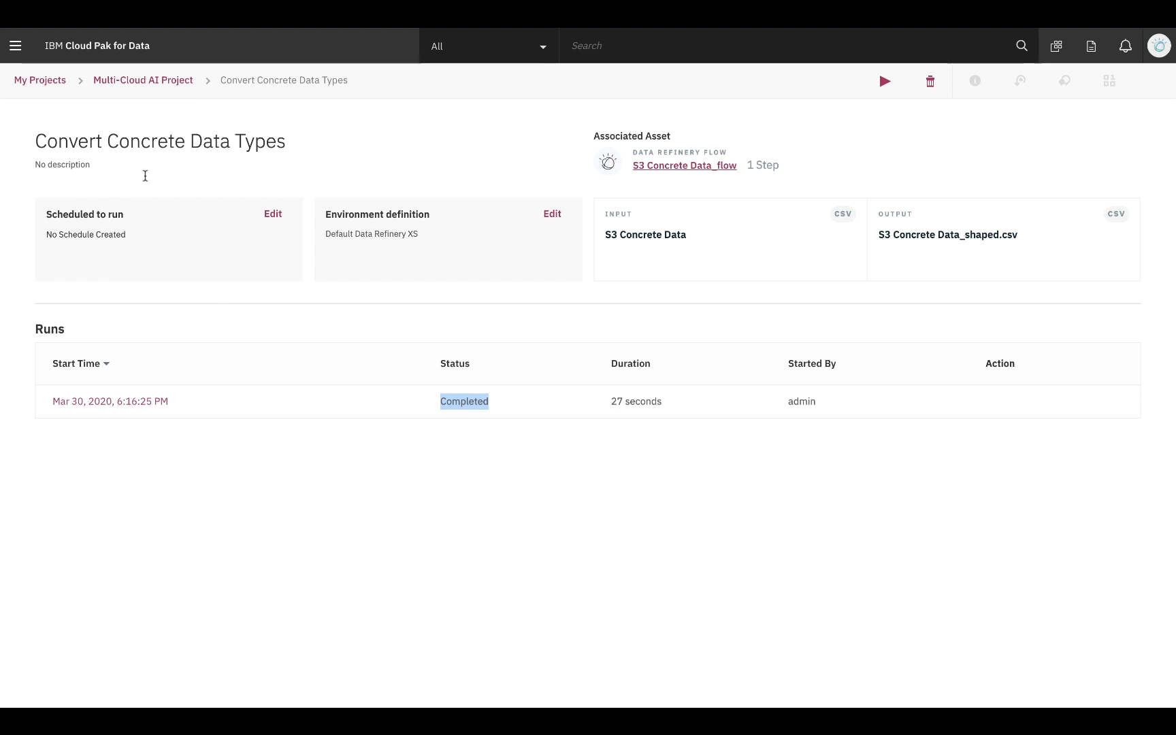
click(129, 84)
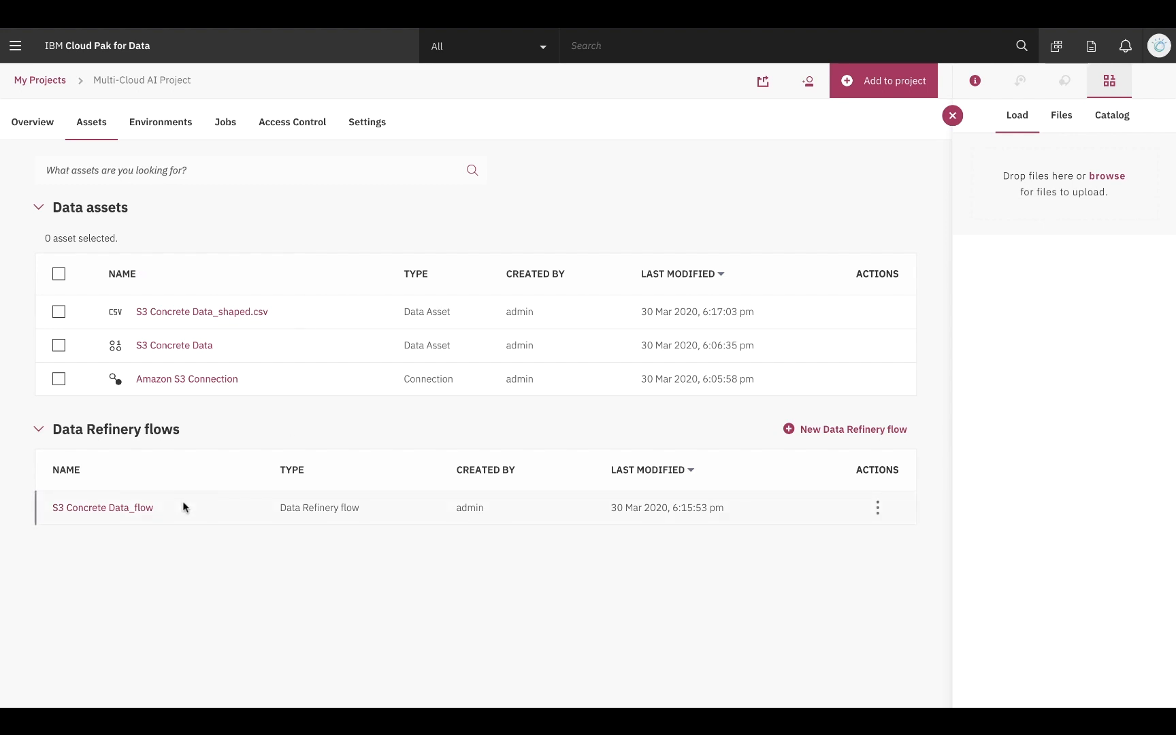
drag(185, 508, 45, 507)
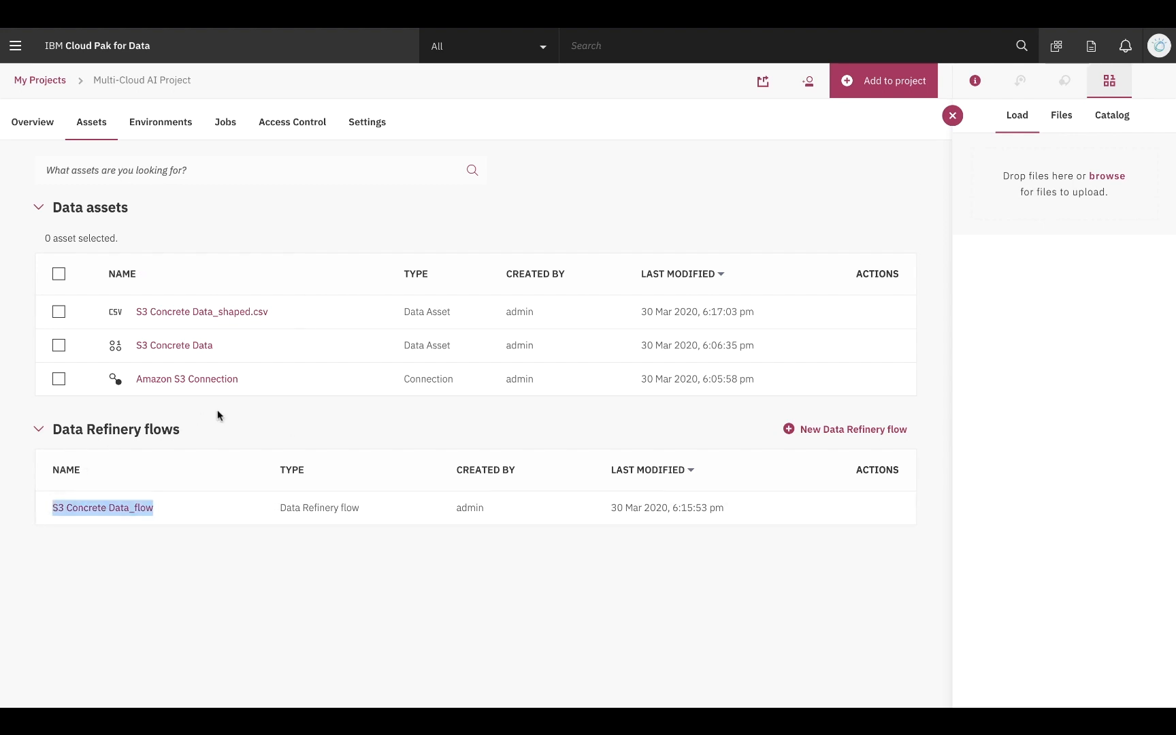
drag(296, 308, 134, 309)
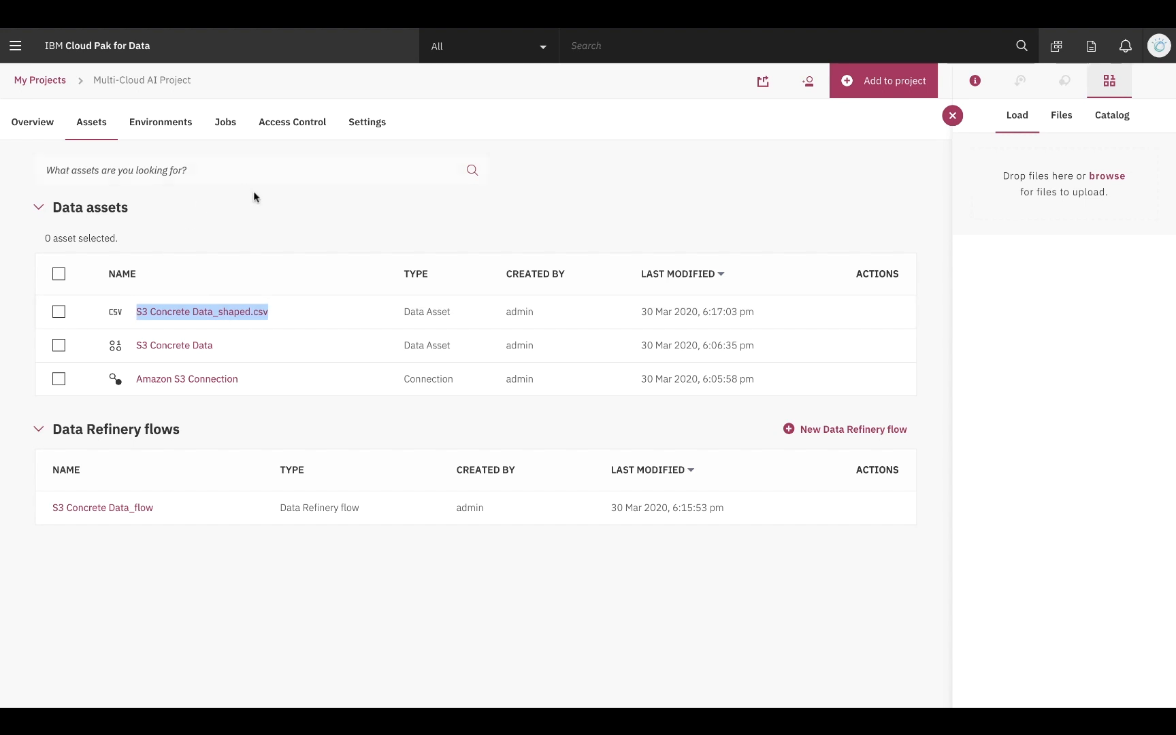
click(273, 210)
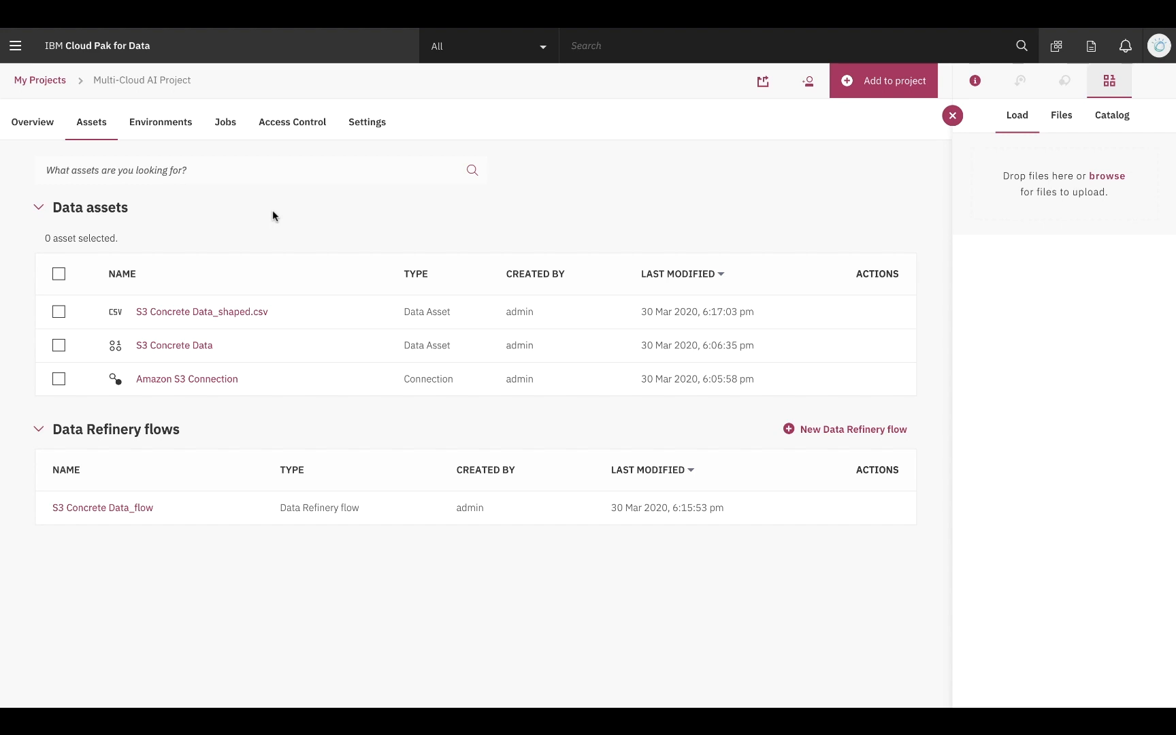
- Add an AutoAI experiment named "Concrete Strength Predictor" to the project with the 4 vCPU and 16 GB RAM compute configuration
click(877, 89)
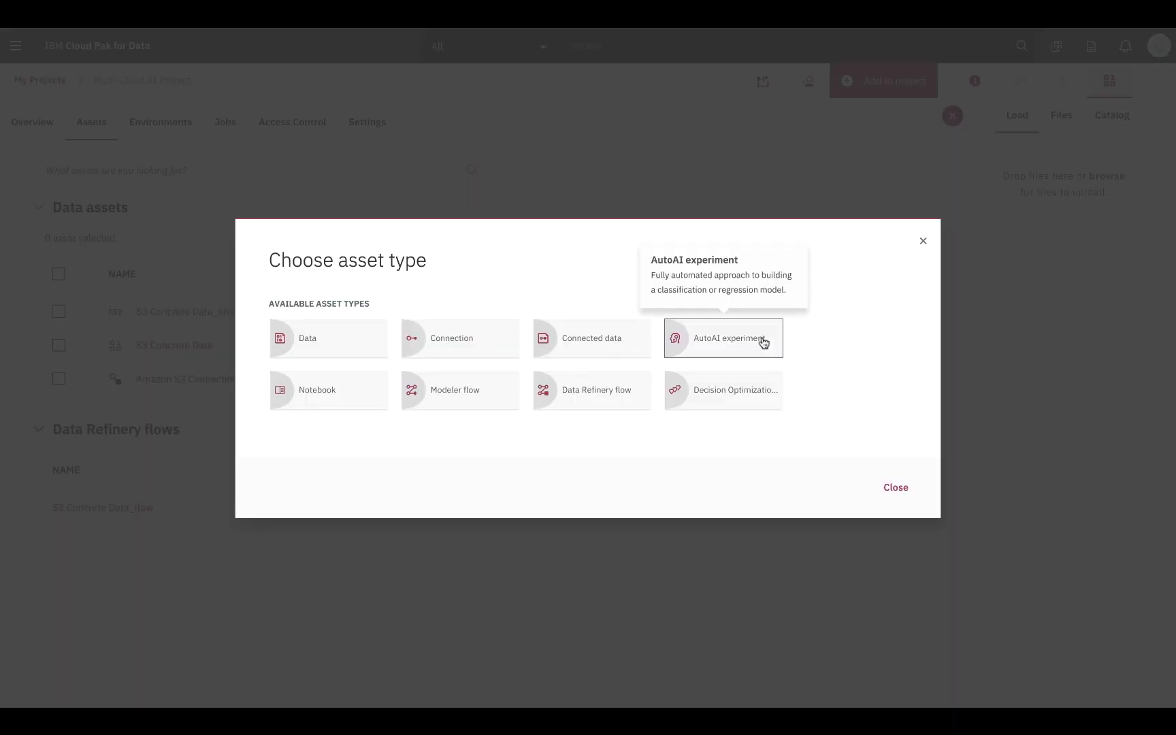
click(763, 340)
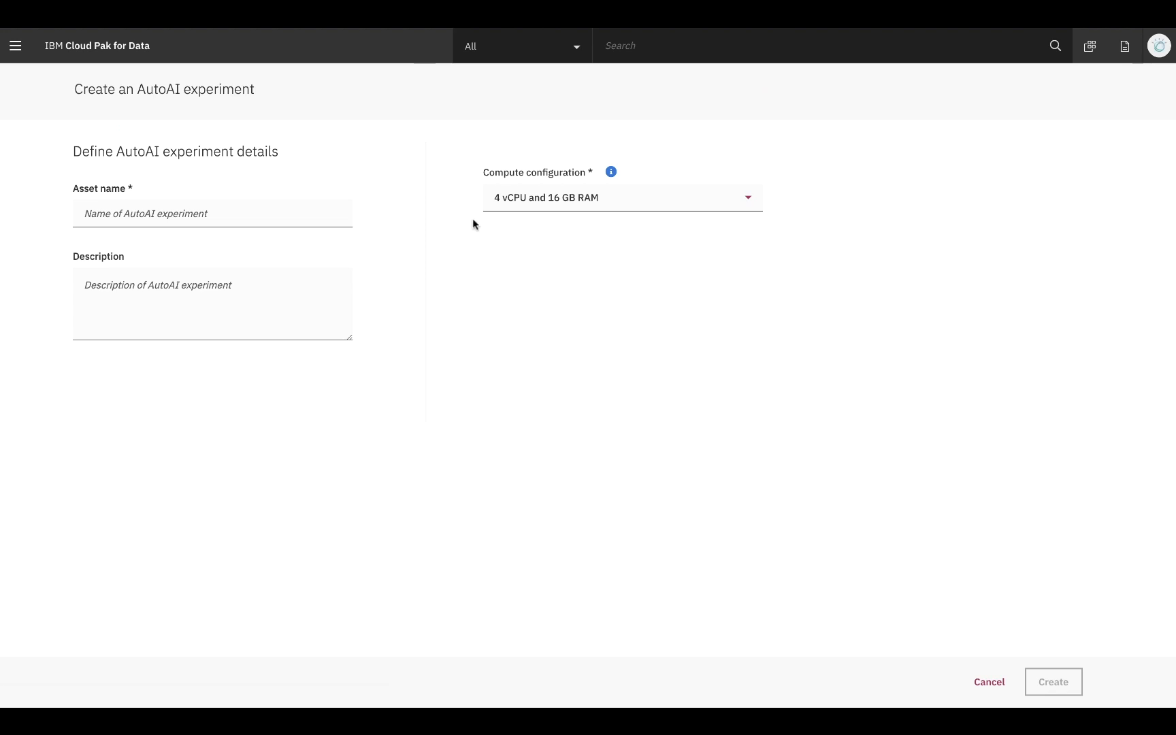
click(307, 210)
text(Concre)
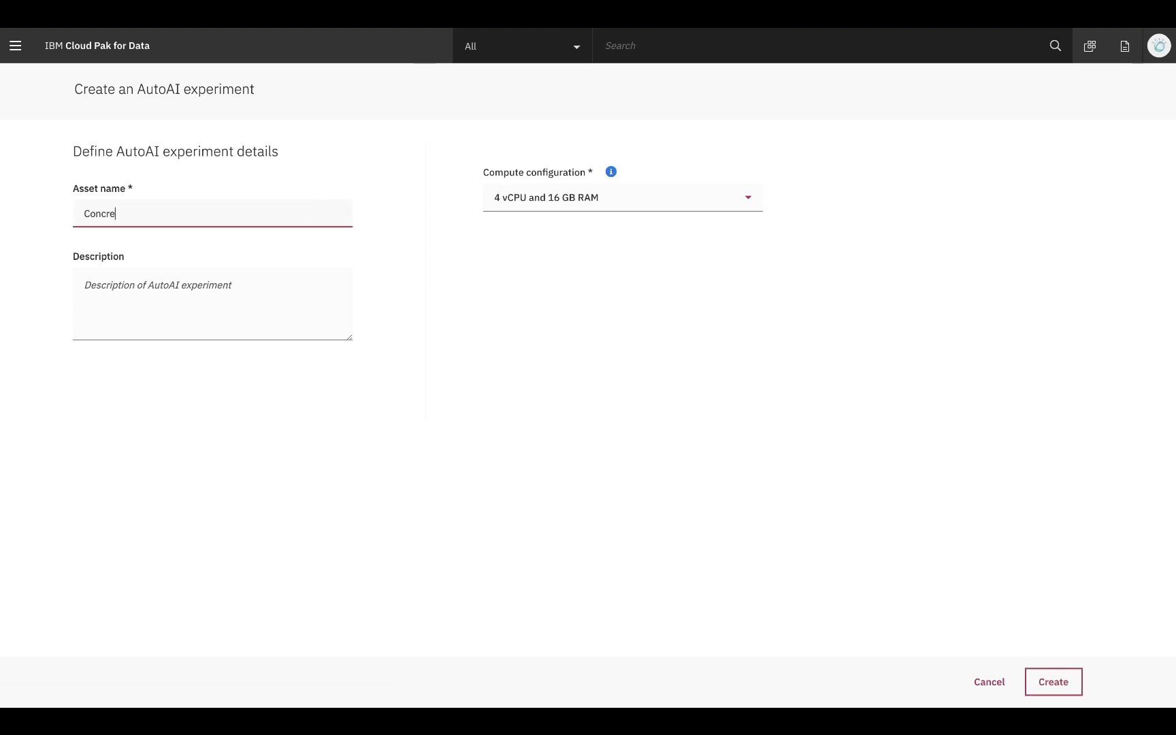
text(te Strength Predictor)
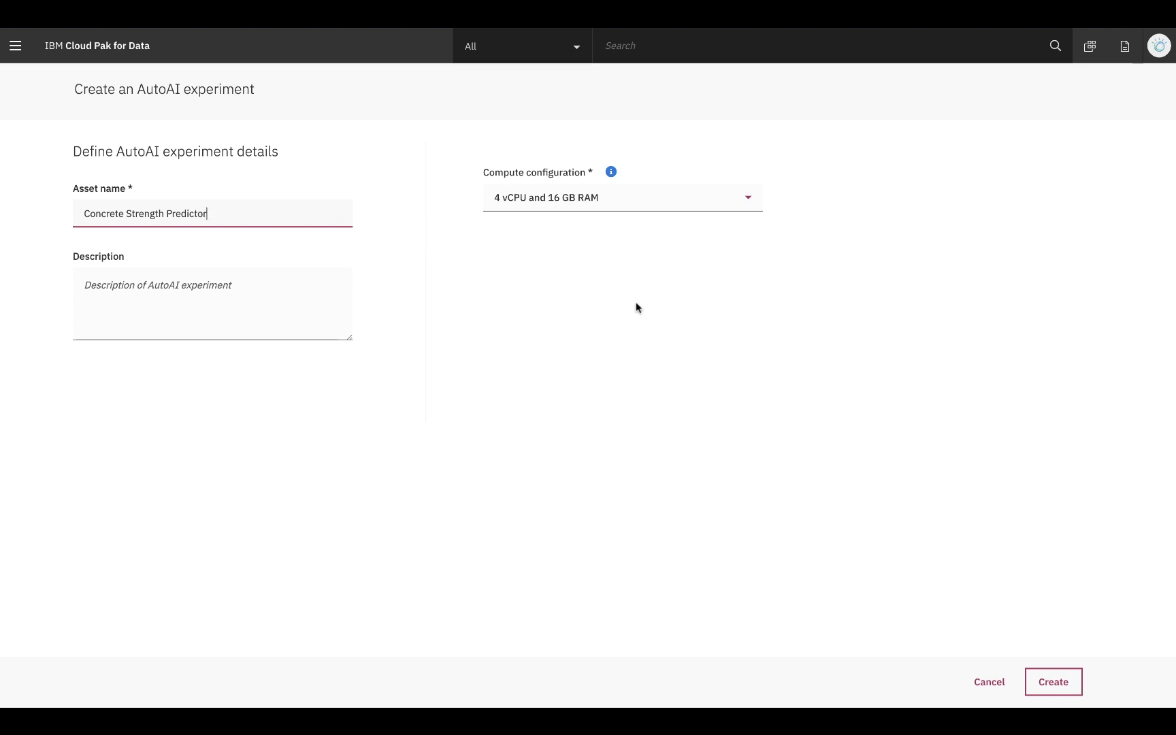
click(1052, 684)
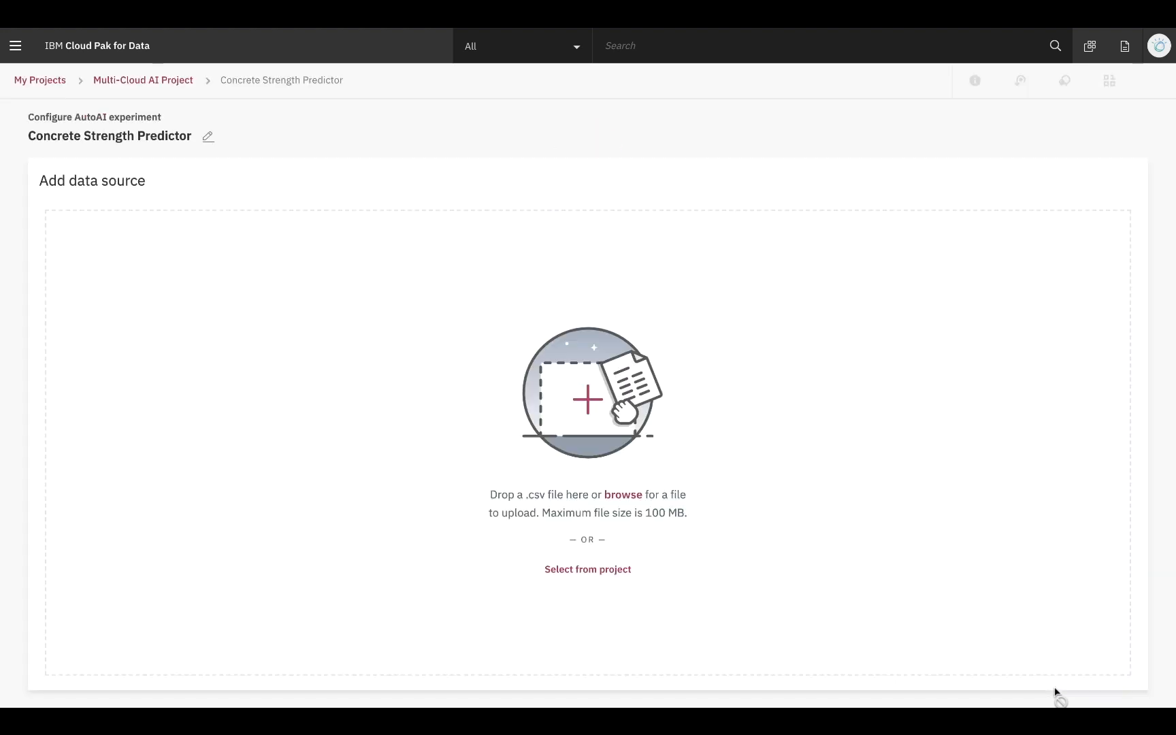
- Use S3 Concrete Data_shaped.csv from the project as the experiment's data source, with Concrete_compressive_strength as the prediction column
click(589, 567)
click(579, 394)
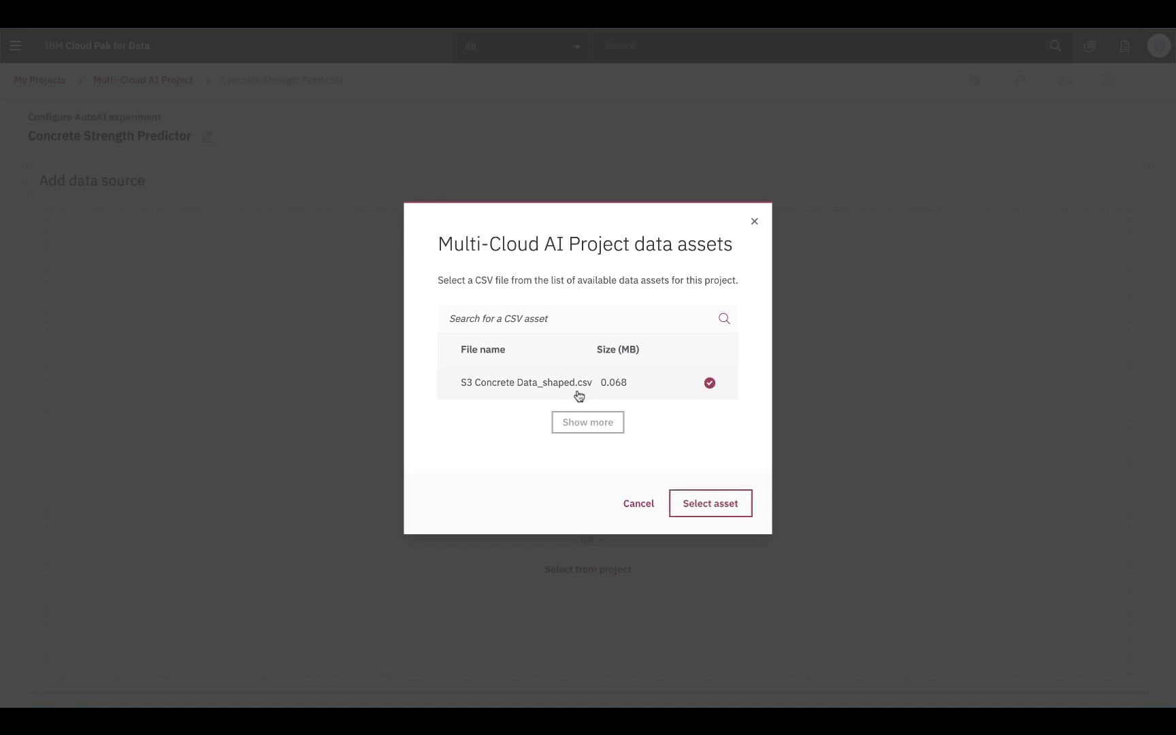
click(710, 504)
click(710, 504)
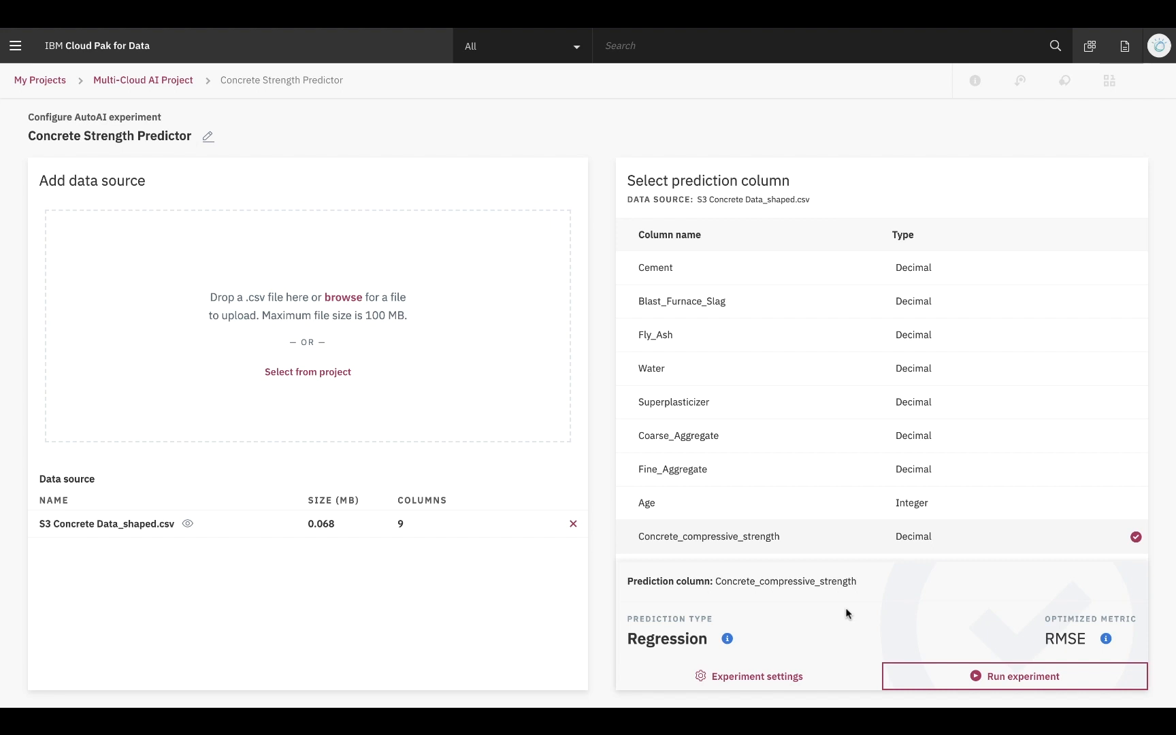
- Review the experiment's data source and prediction settings, save them with Regression and RMSE selected, and run the experiment
click(791, 672)
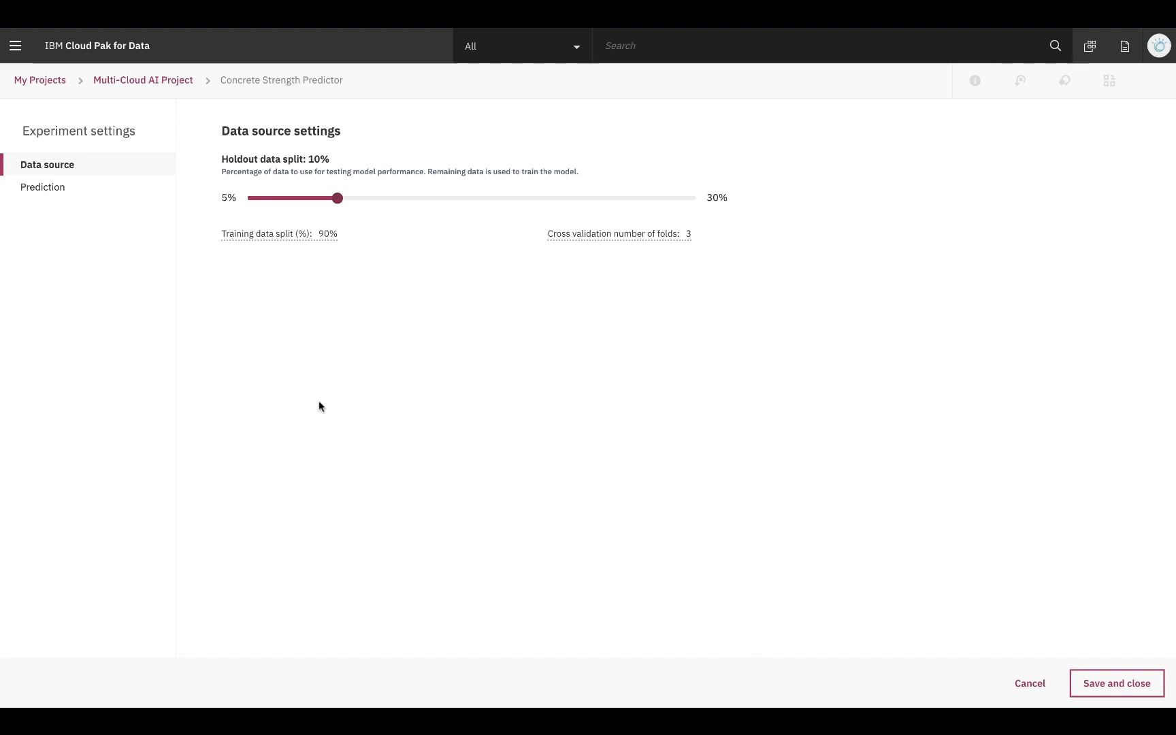
click(36, 190)
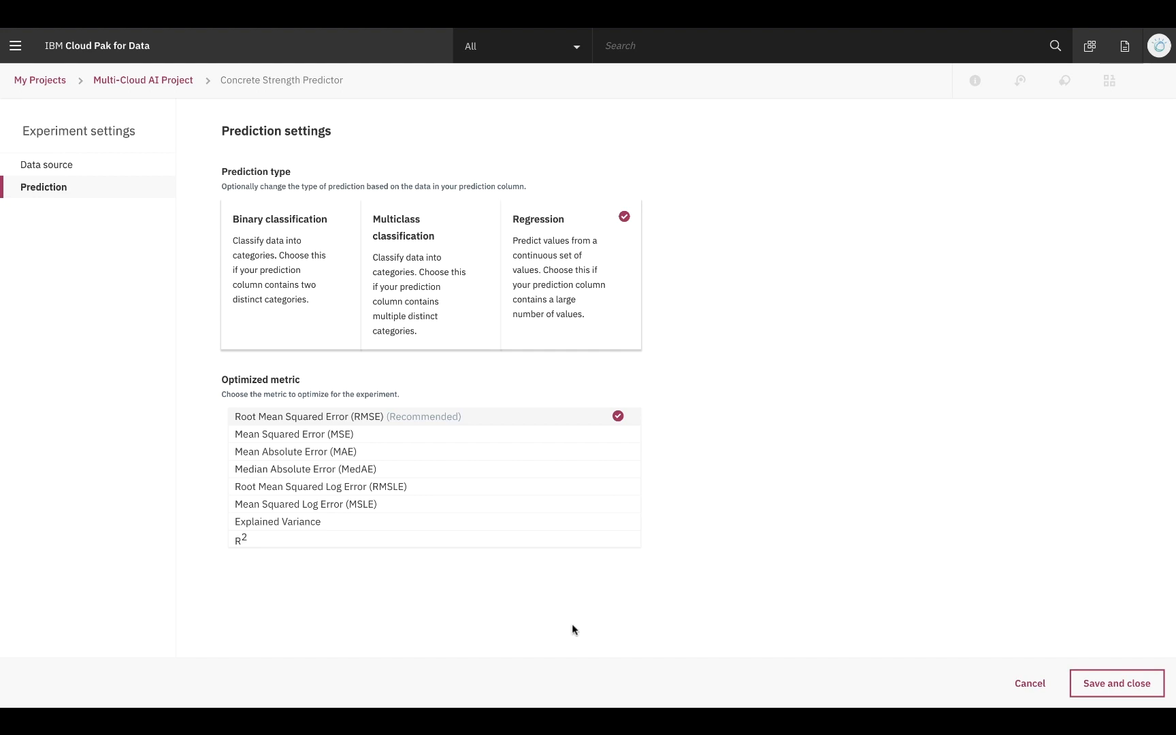
click(1096, 683)
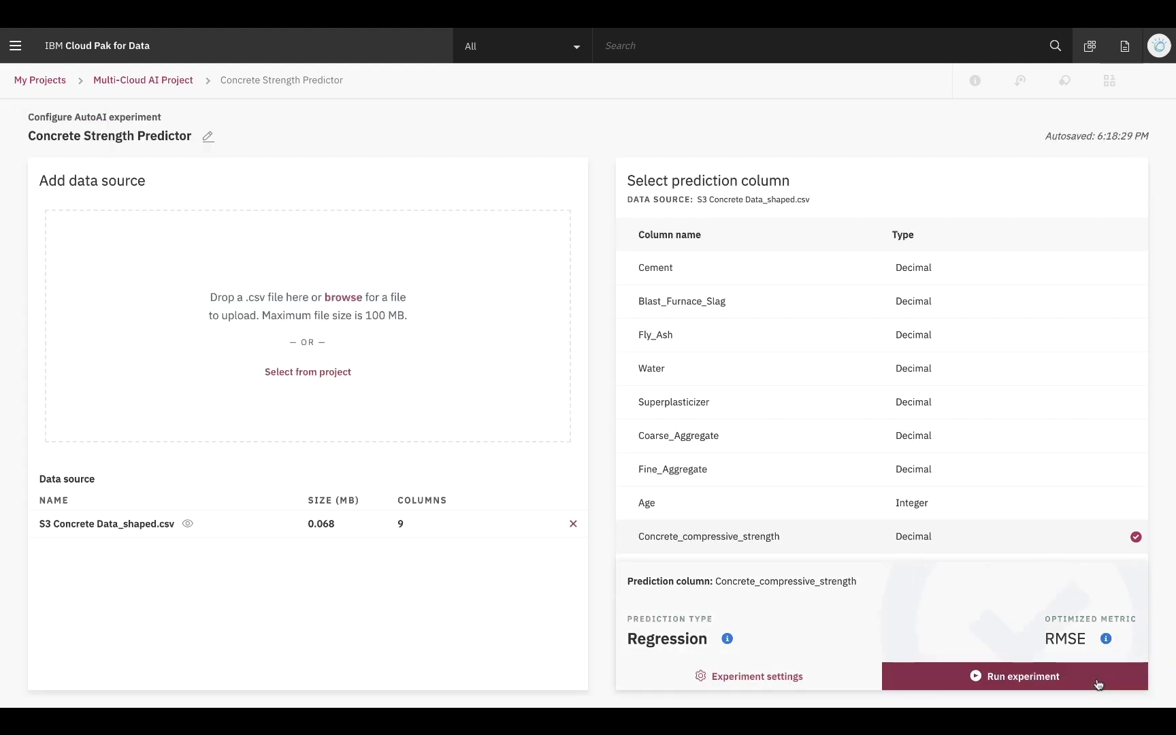
click(1097, 684)
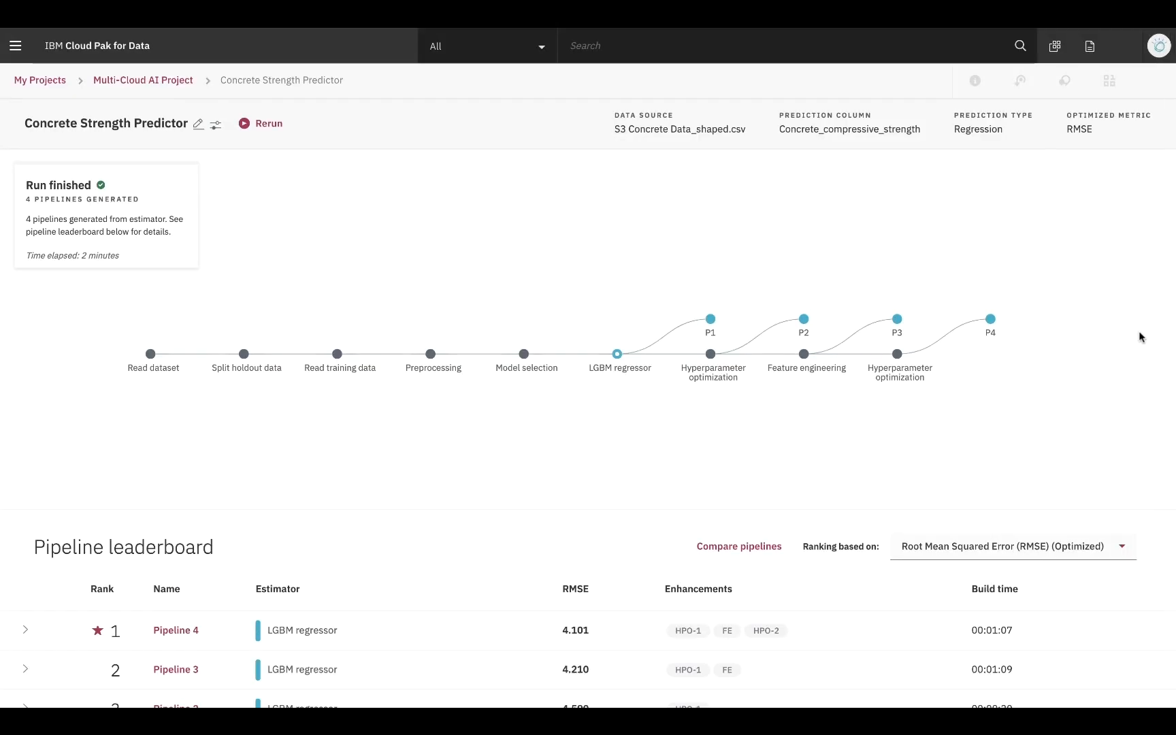
- Save the top-ranked Pipeline 4 from the leaderboard as a model, keeping its default name and no description
scroll(1139, 332, down, 2)
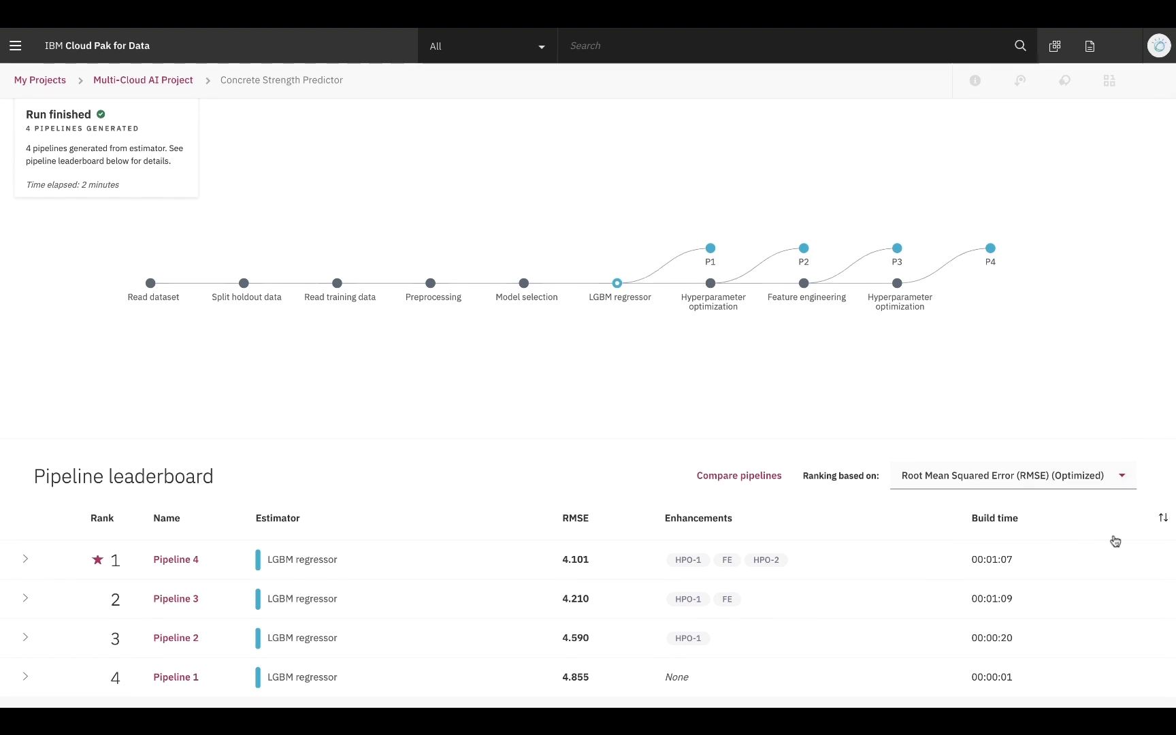
mouse_move(1113, 564)
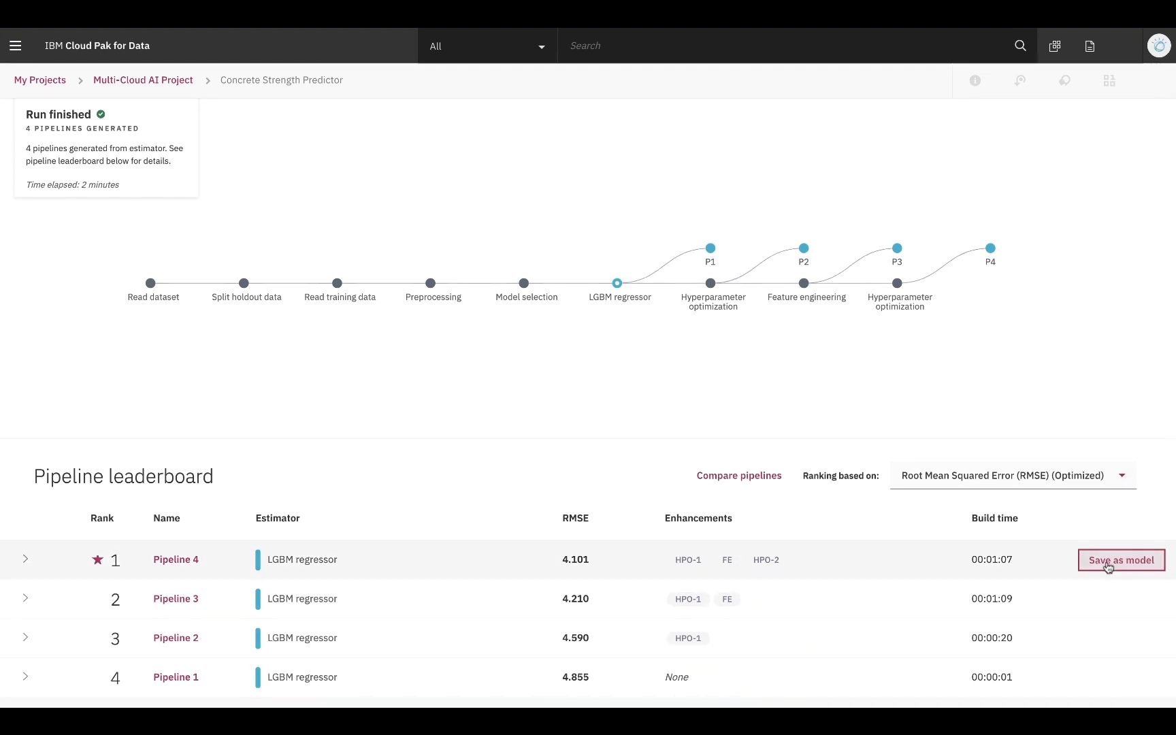
click(1109, 562)
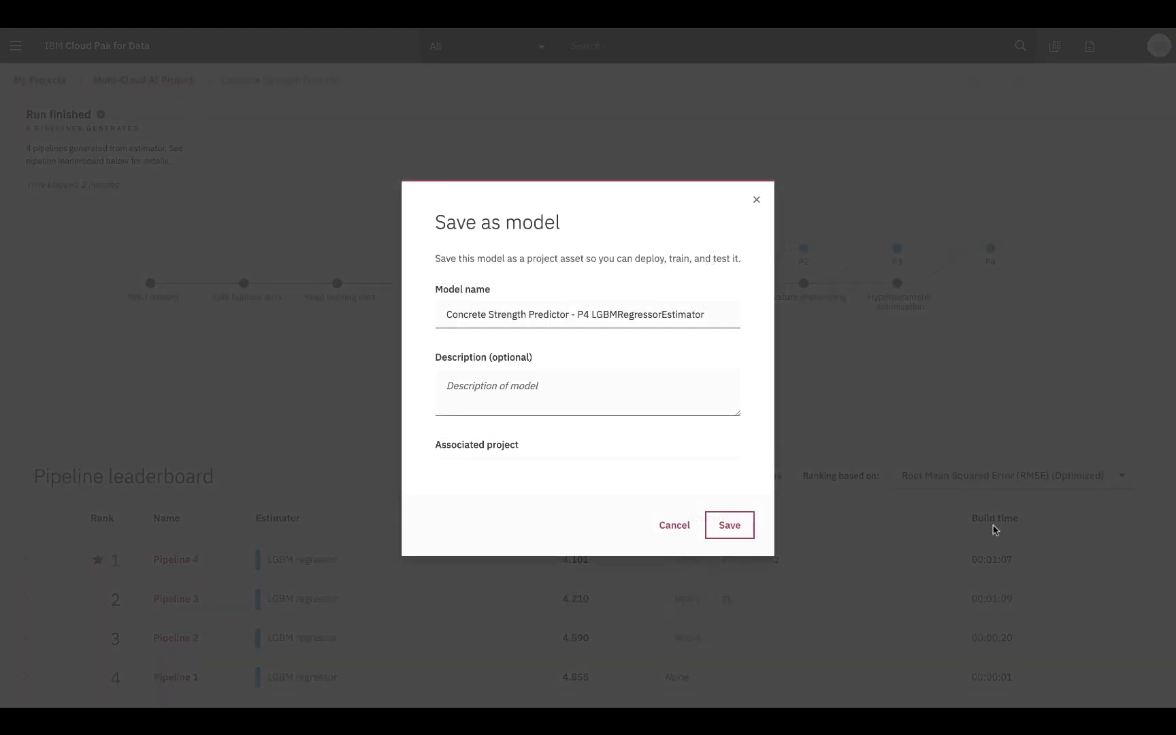
scroll(694, 436, down, 1)
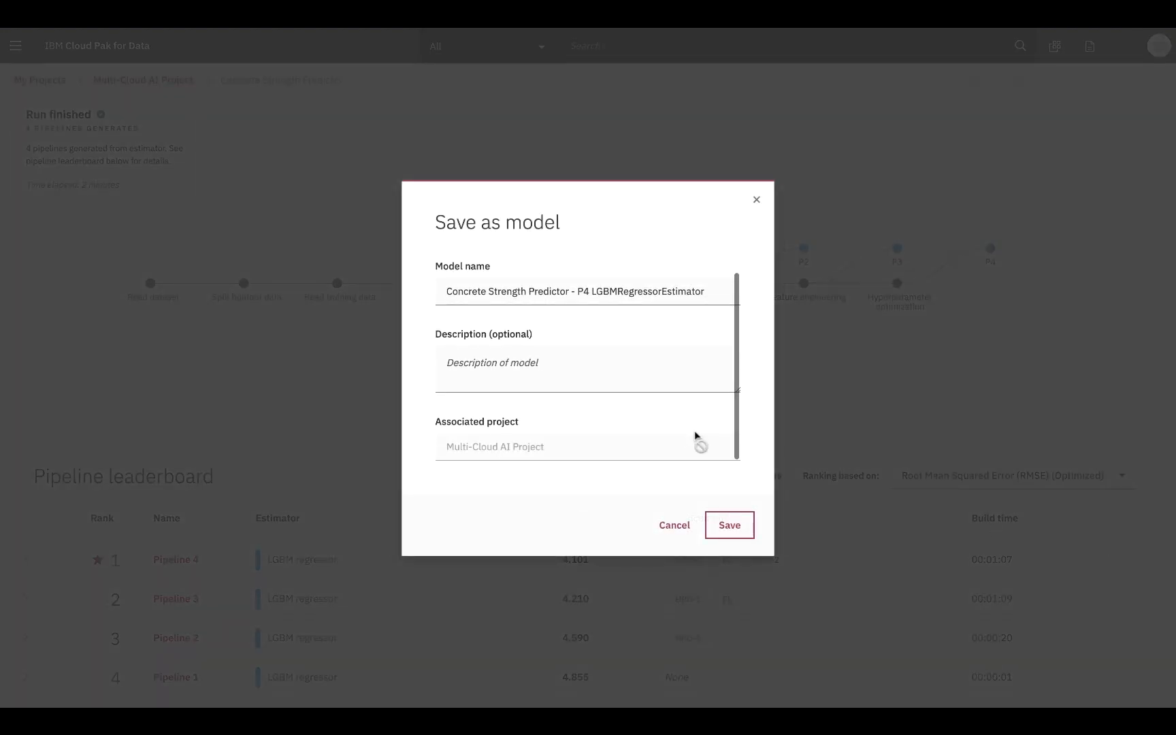
click(730, 525)
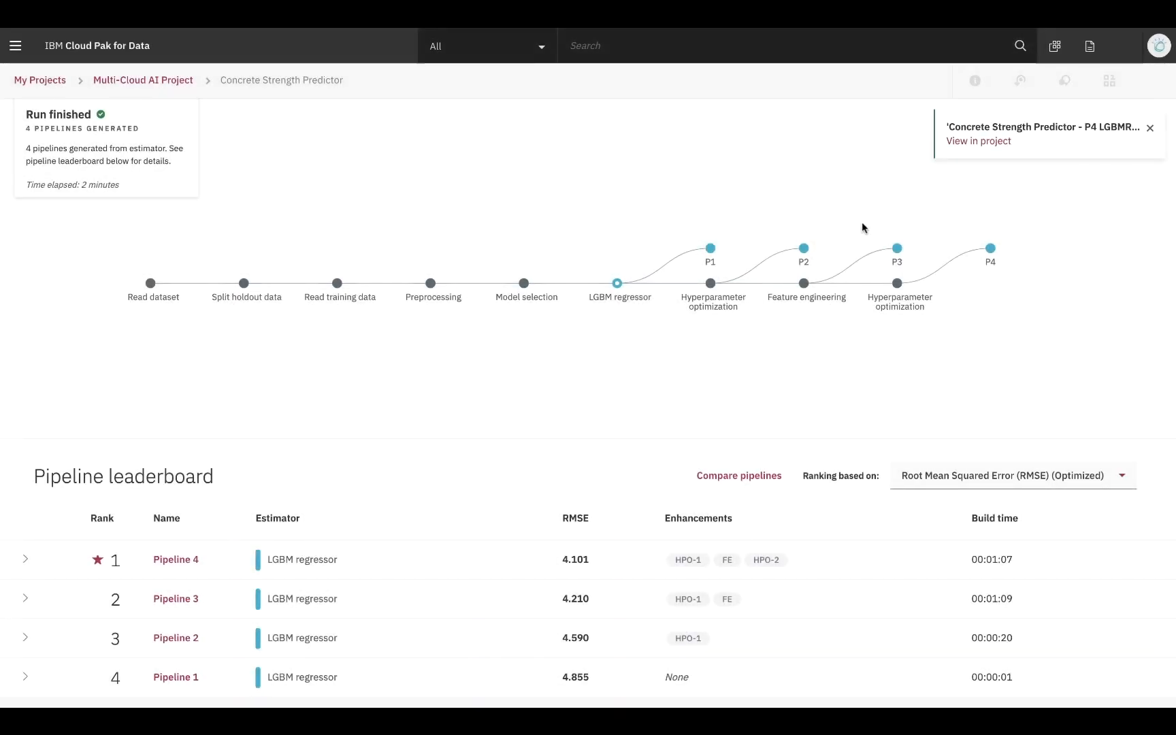
- Open the saved model in the project and review its summary and input schema
click(962, 142)
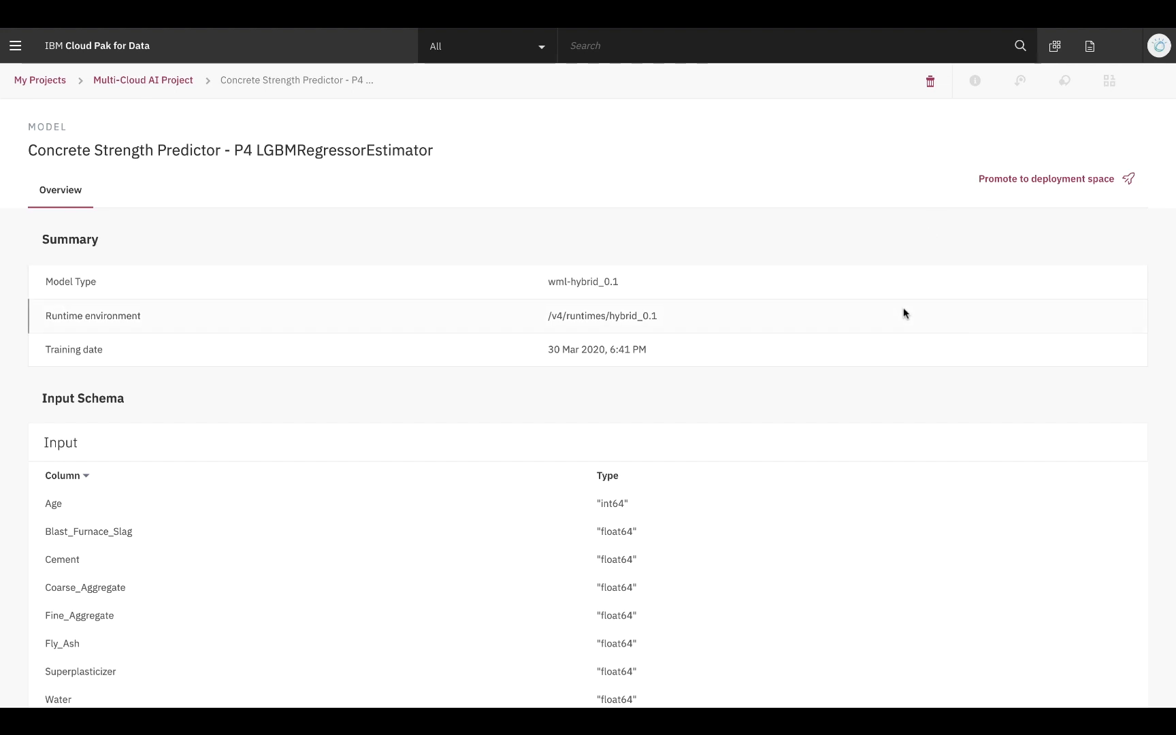
scroll(903, 310, down, 2)
scroll(903, 311, up, 2)
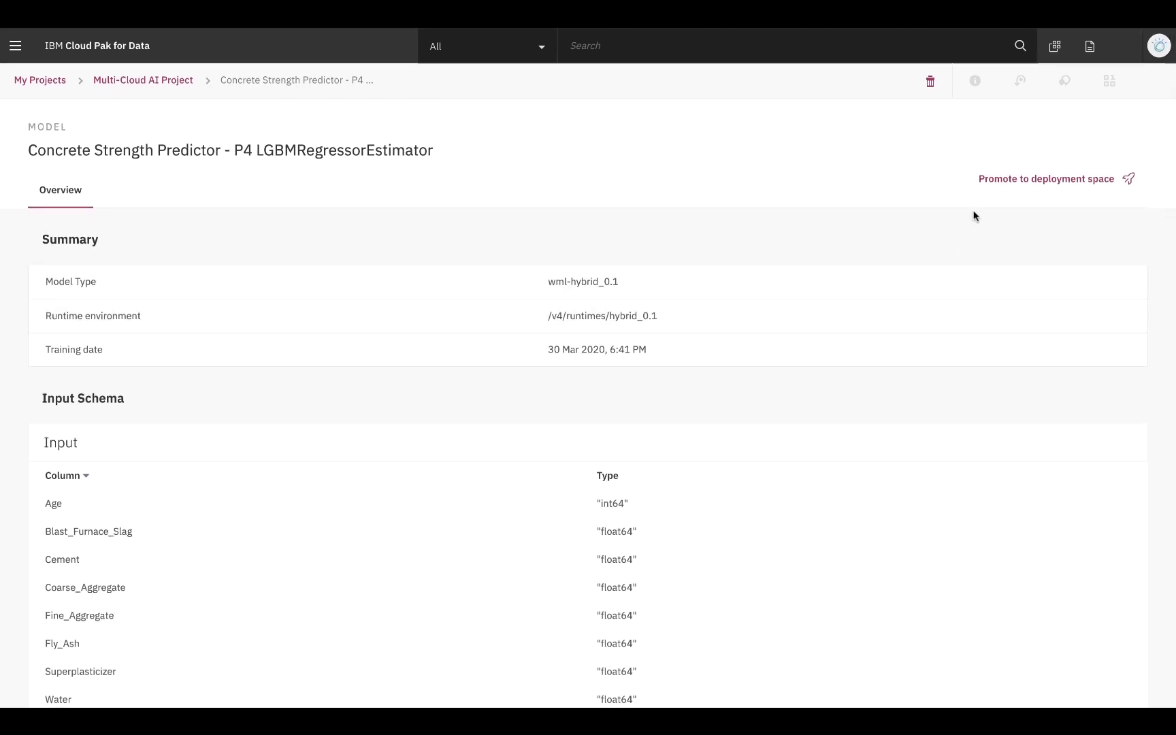
- Start promoting the model and associate the project with a new deployment space named "AutoAI Deployment Space" without a description
click(996, 185)
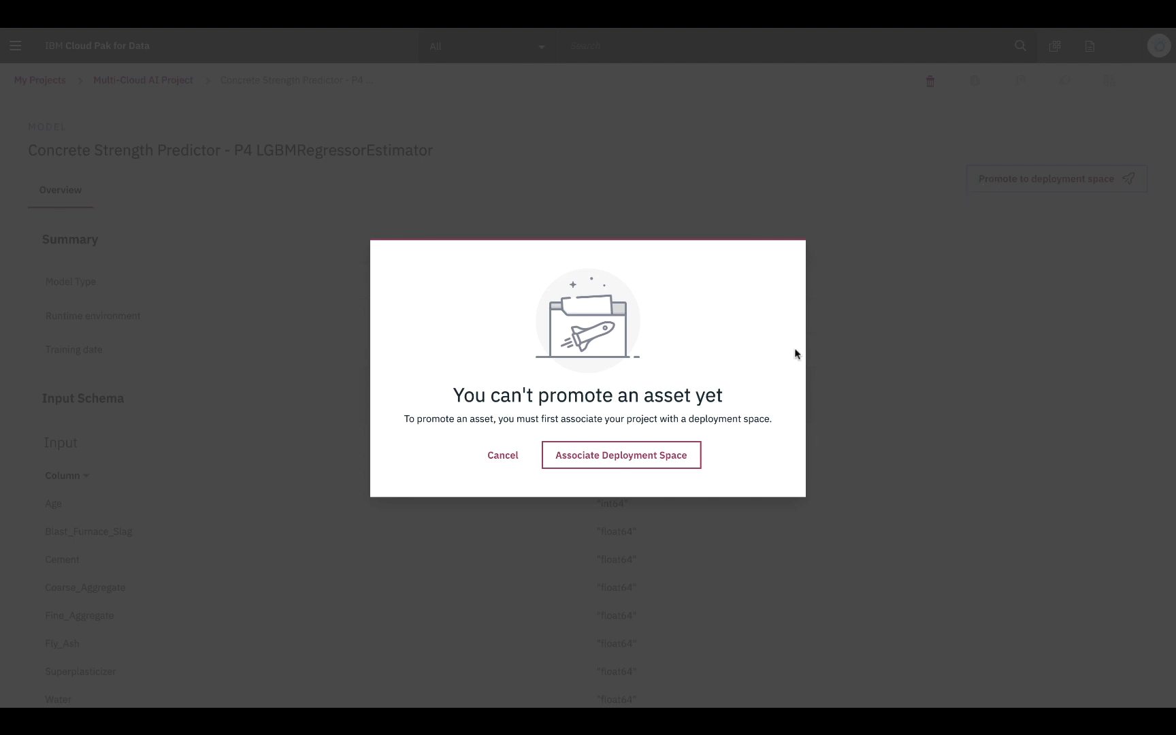
click(684, 454)
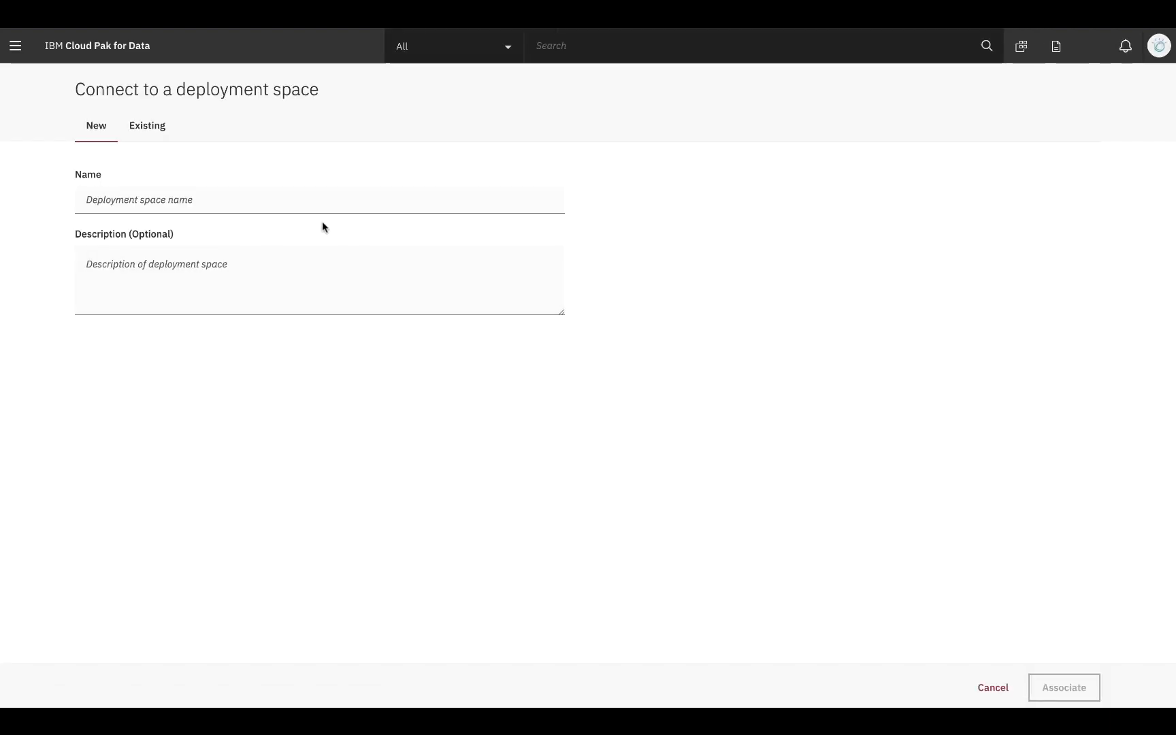
click(319, 203)
text(Au)
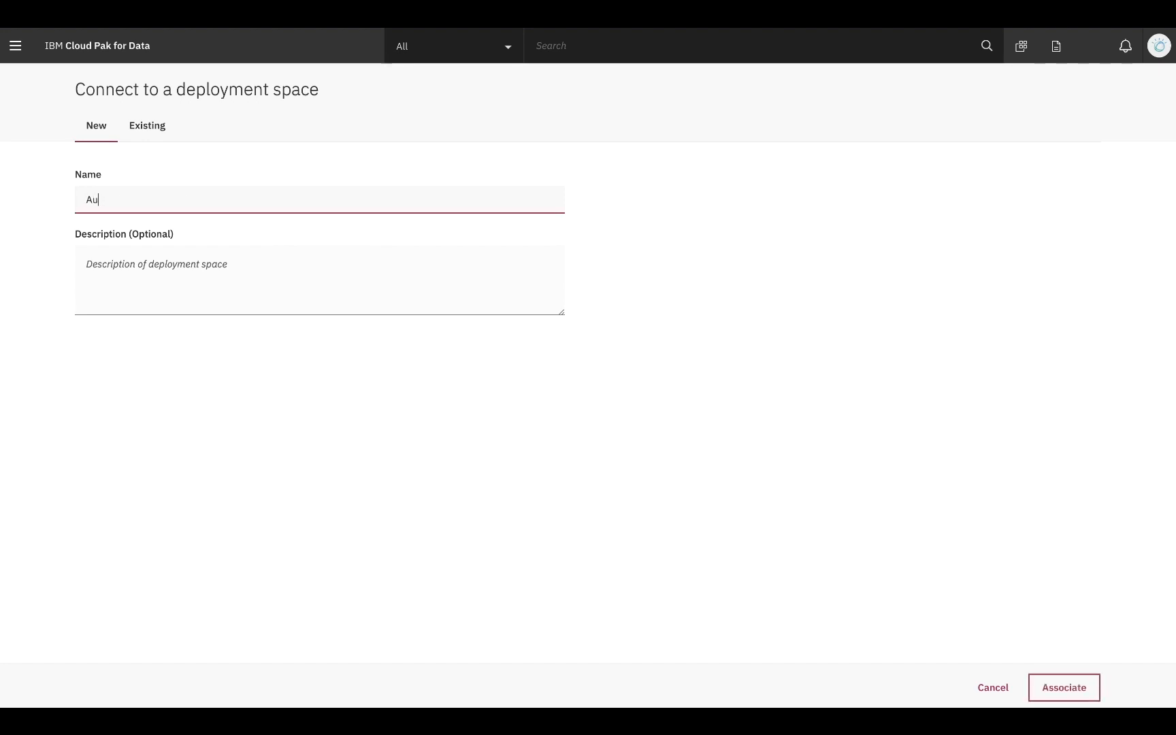
text(toAI Deployment Space)
click(477, 292)
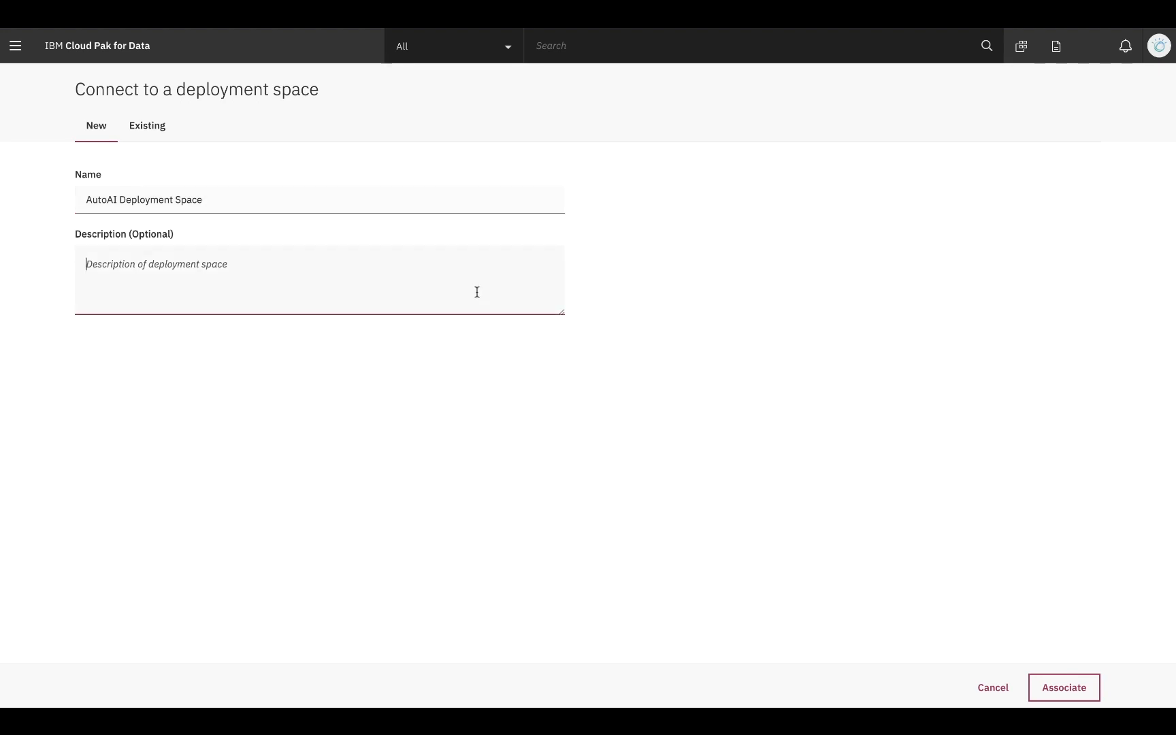
click(1059, 688)
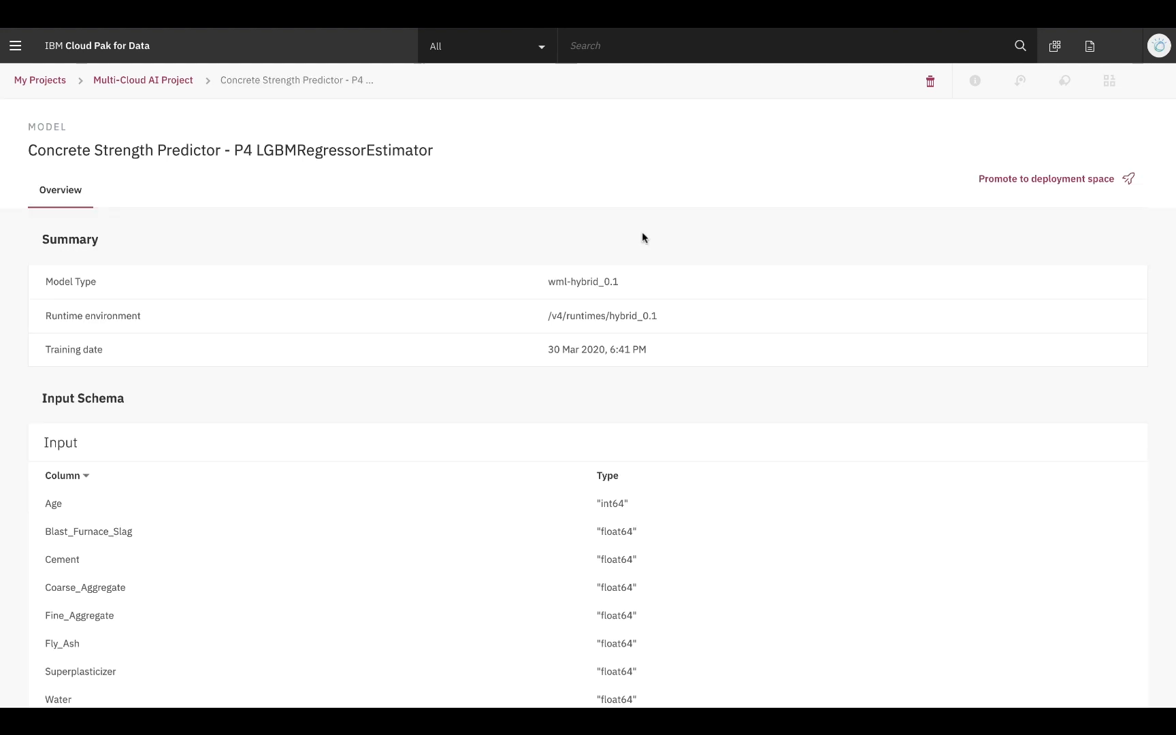
- Promote the model to the associated deployment space and open that space
click(1030, 181)
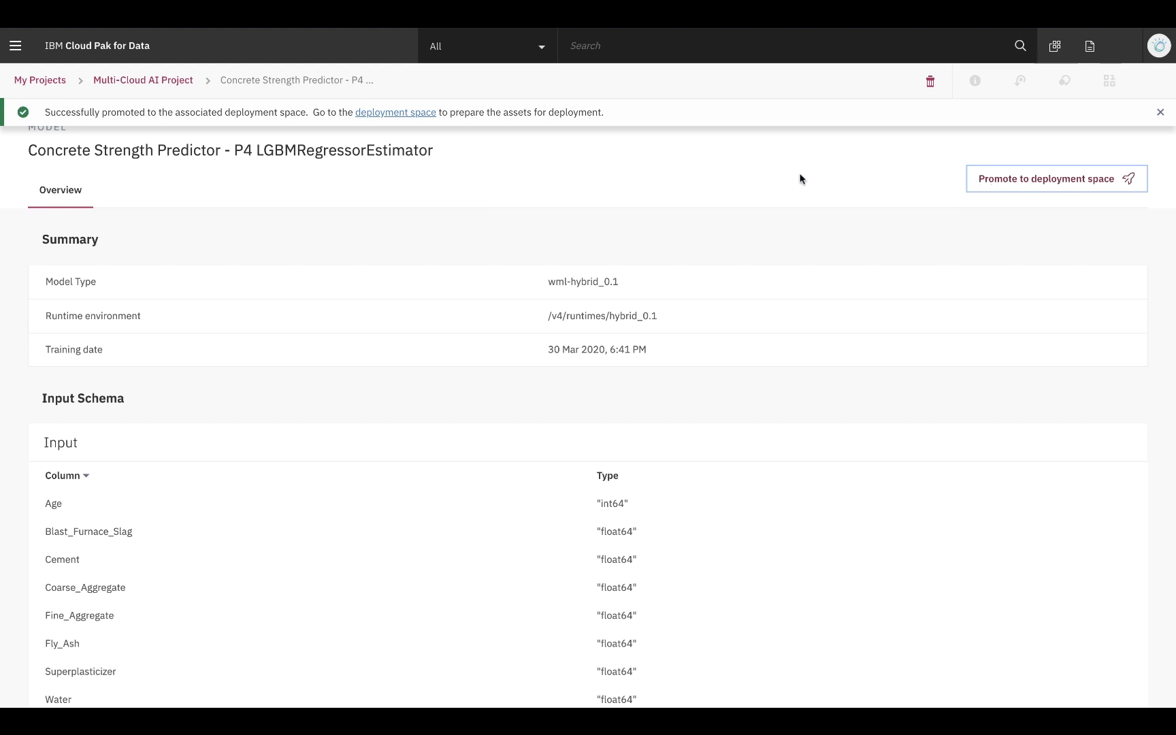
click(404, 116)
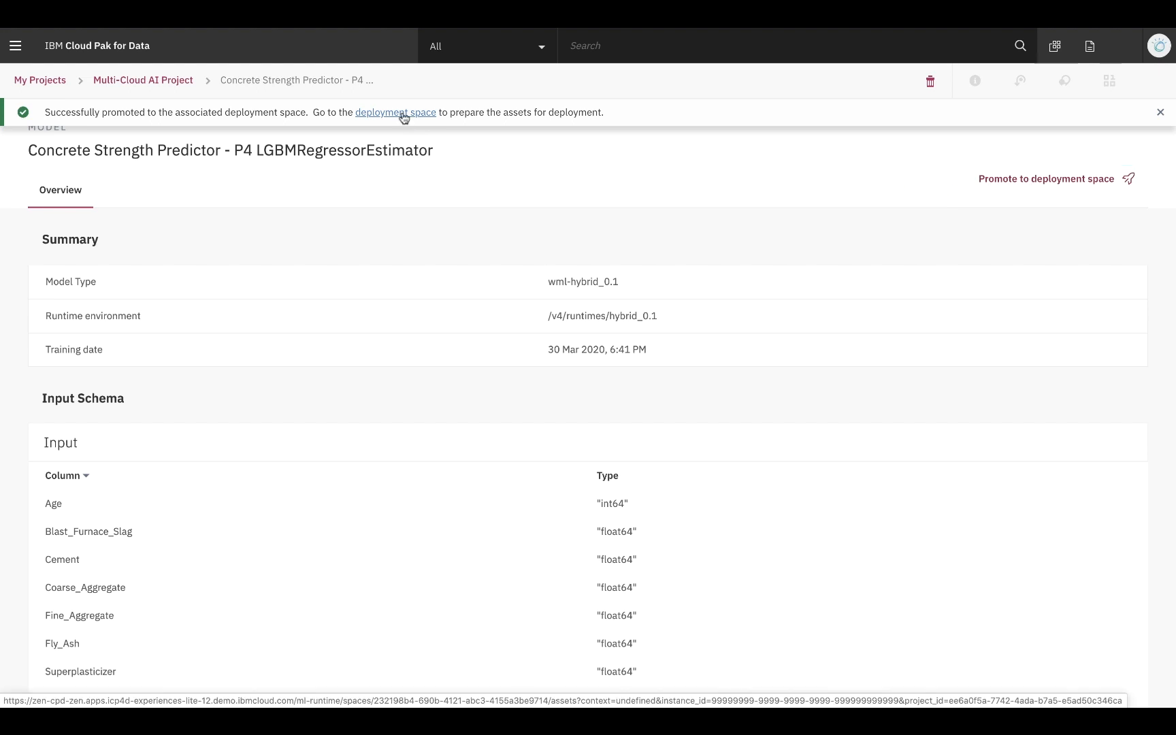
click(403, 116)
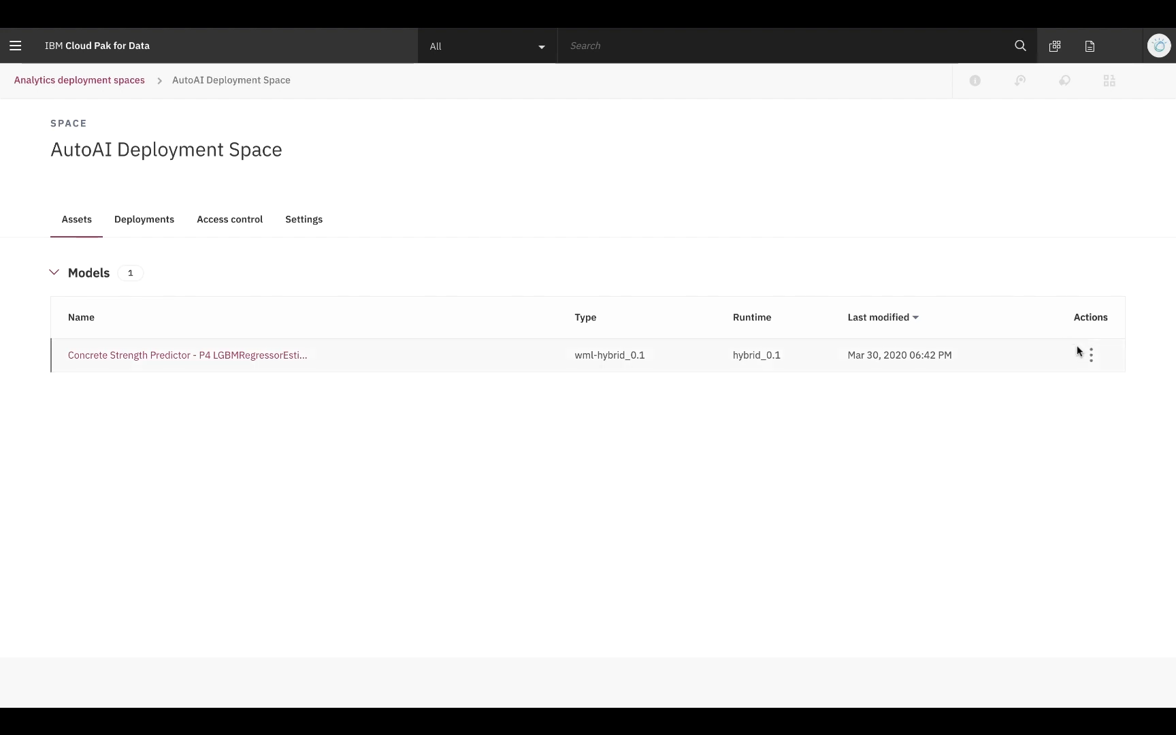
- Deploy the promoted model online as "Concrete Strength Deployment" without a description, and open the deployment's details
click(1091, 355)
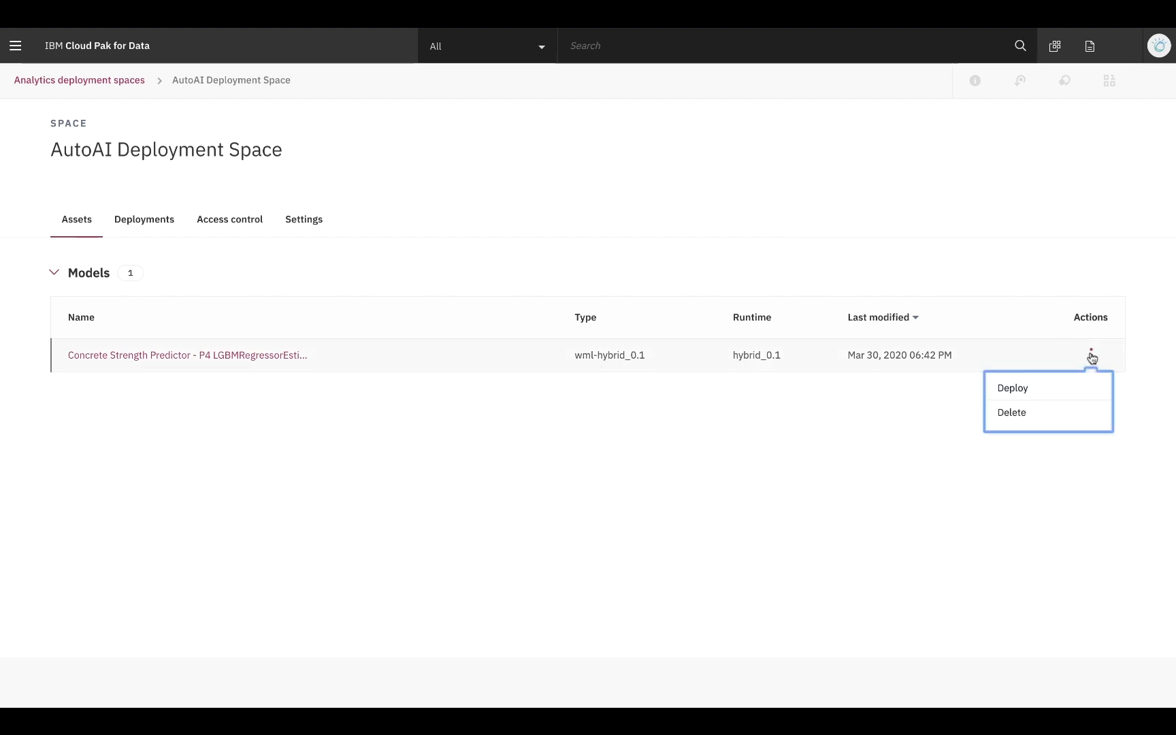
click(1070, 387)
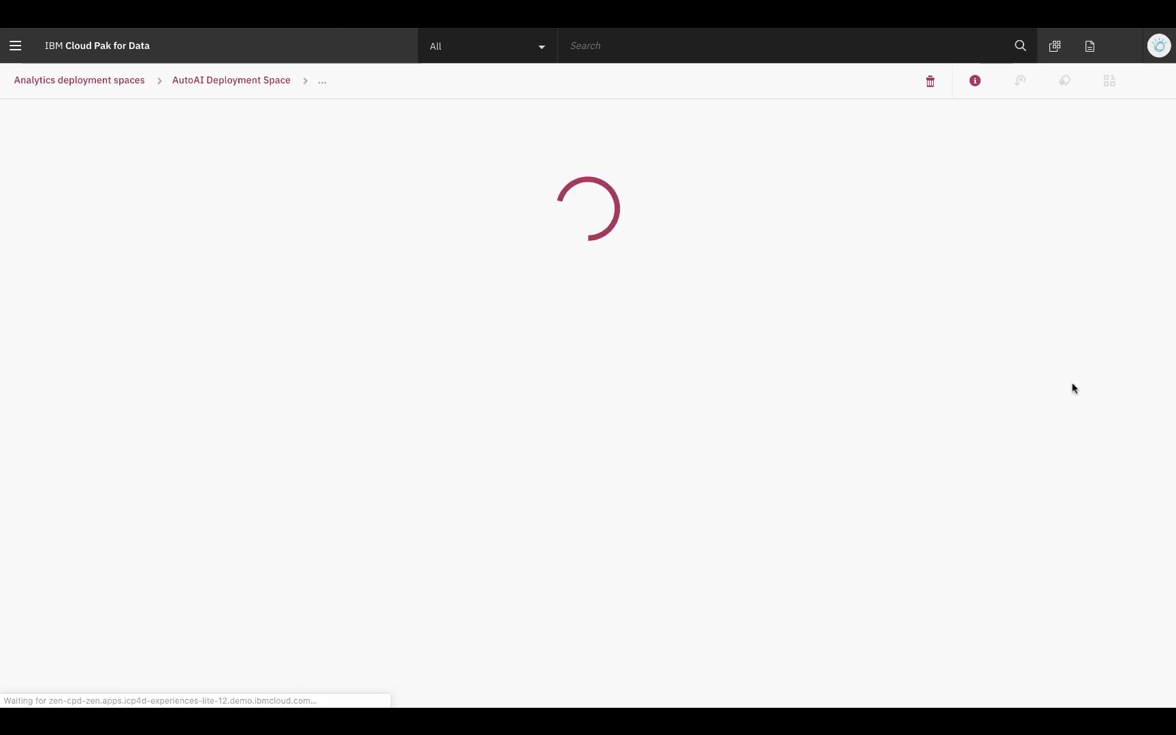
click(456, 264)
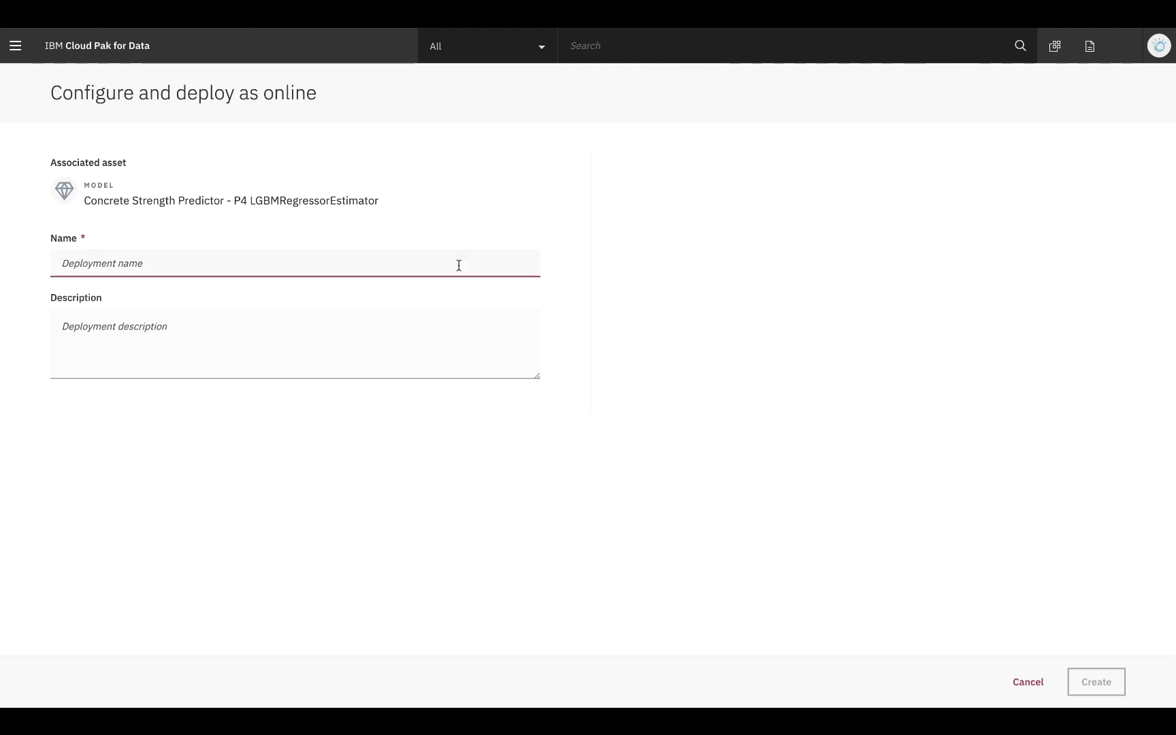
text(Concrete Str)
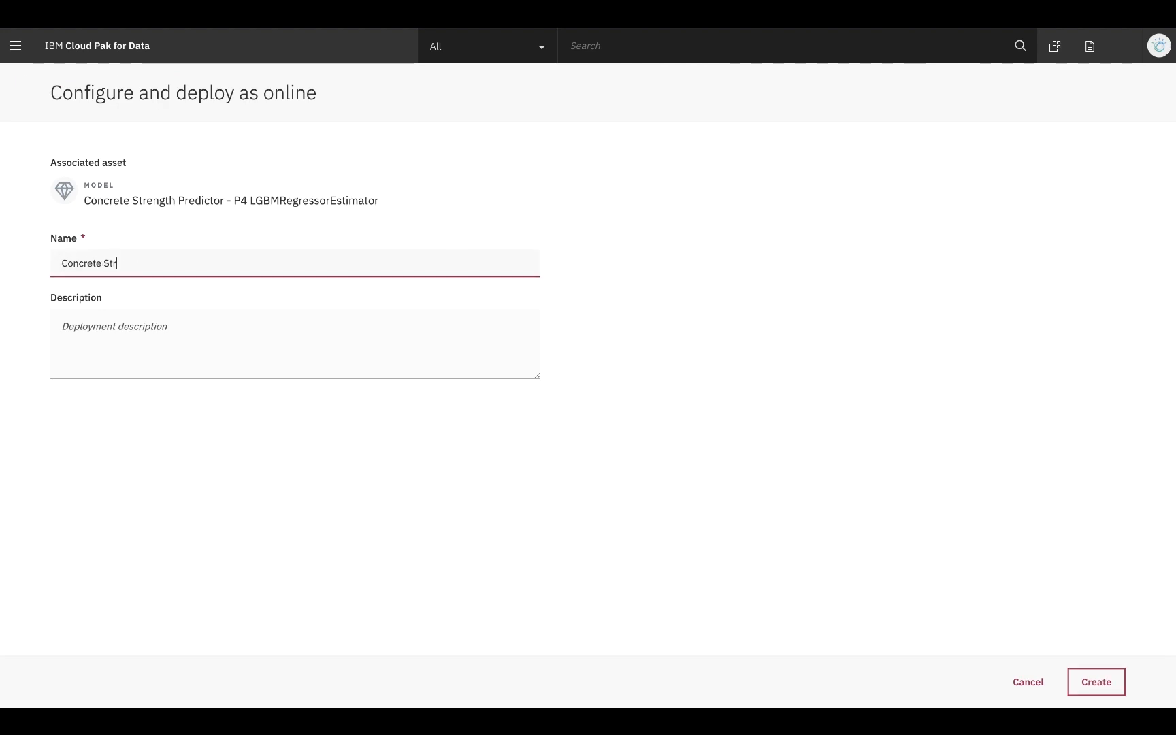
text(ength Deployment)
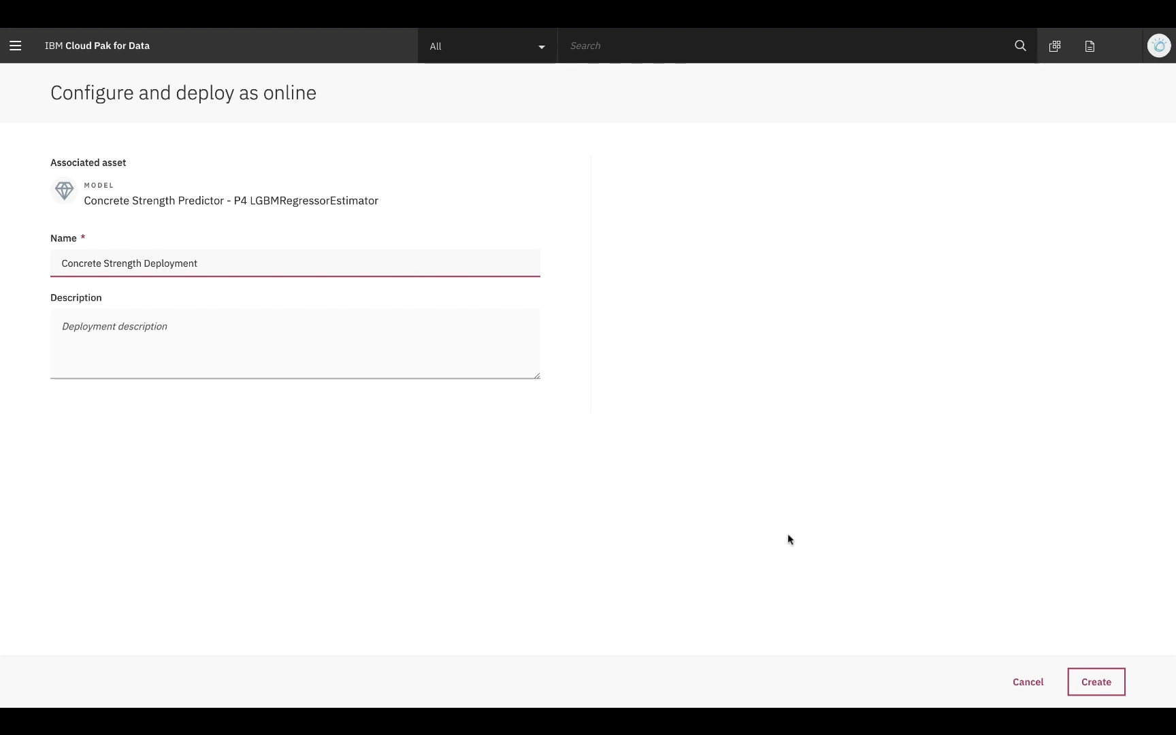
click(1106, 678)
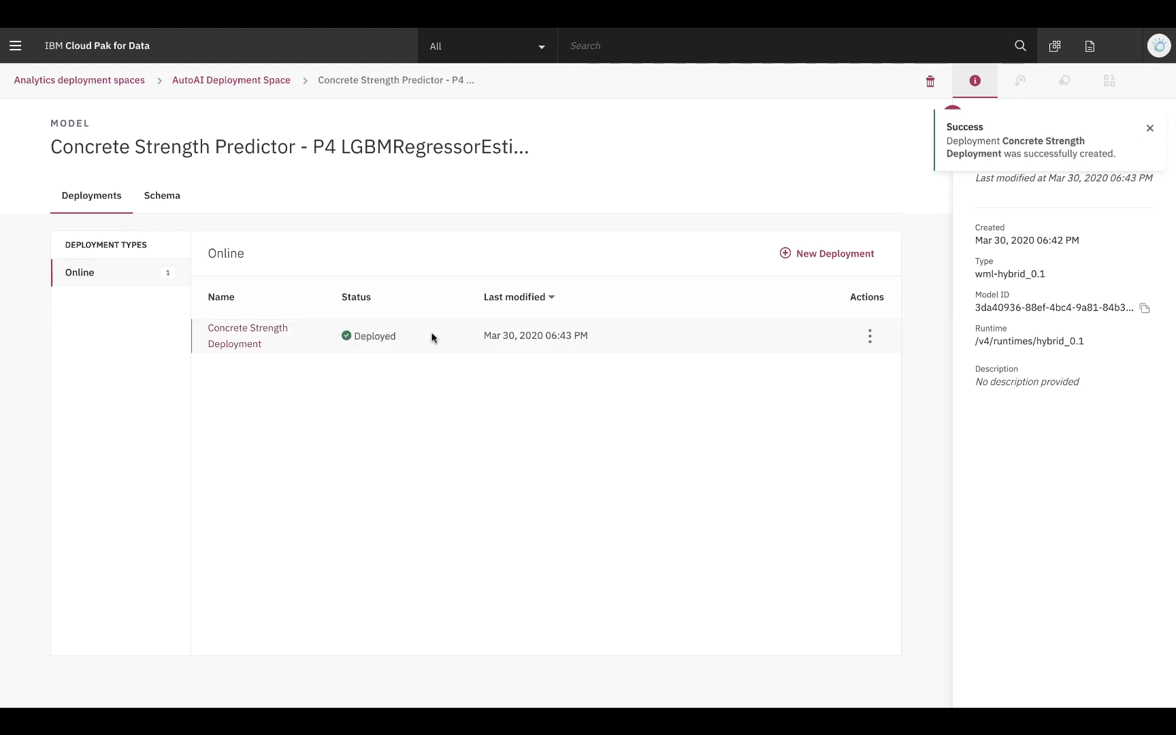
click(271, 333)
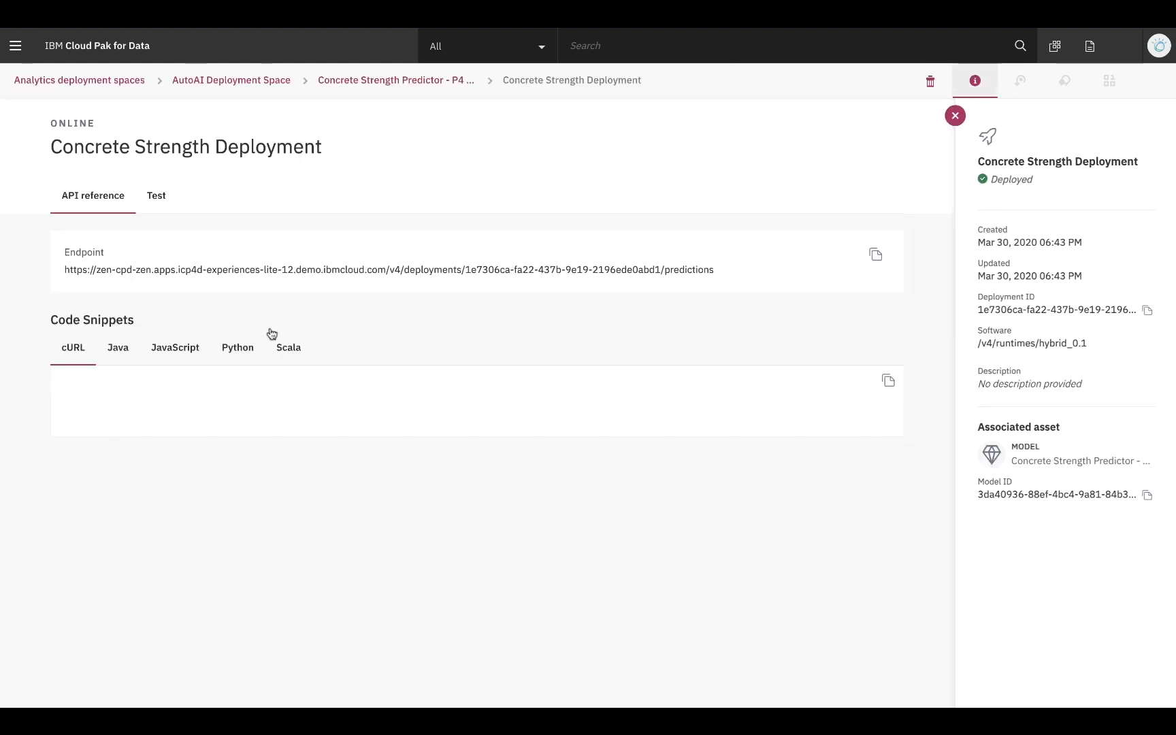
- Review the deployment's API code snippets for Java, JavaScript, Python and Scala
click(119, 345)
click(170, 356)
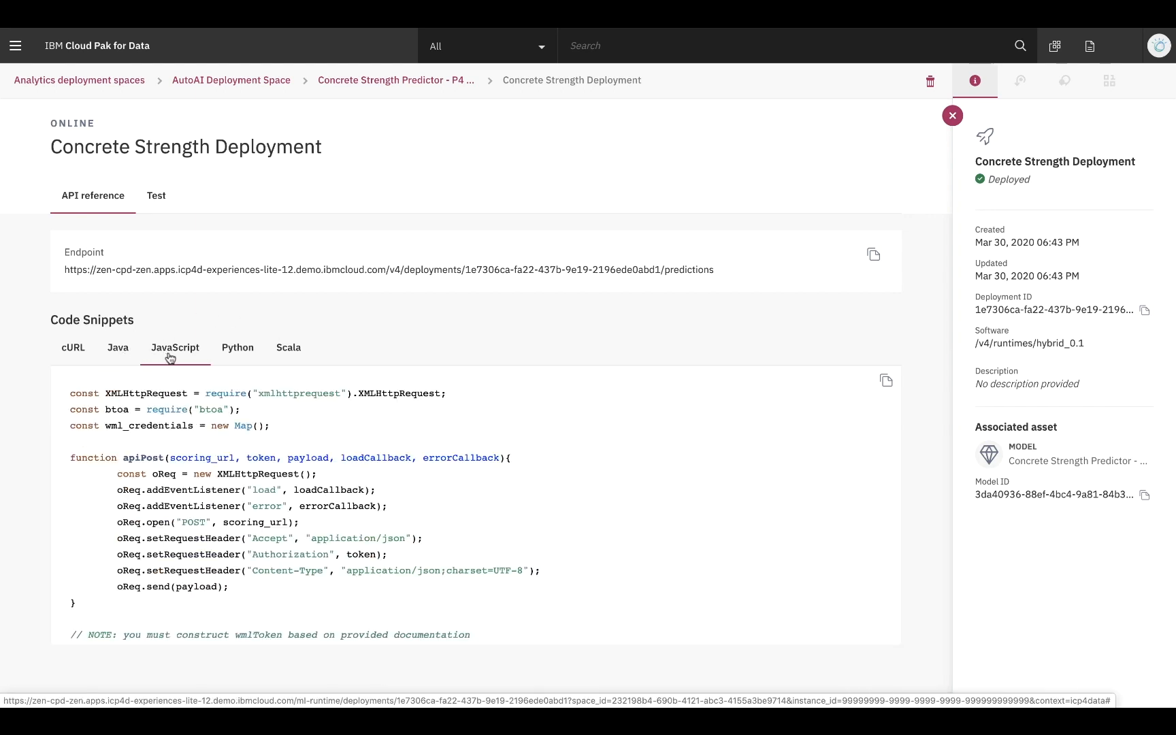
click(236, 355)
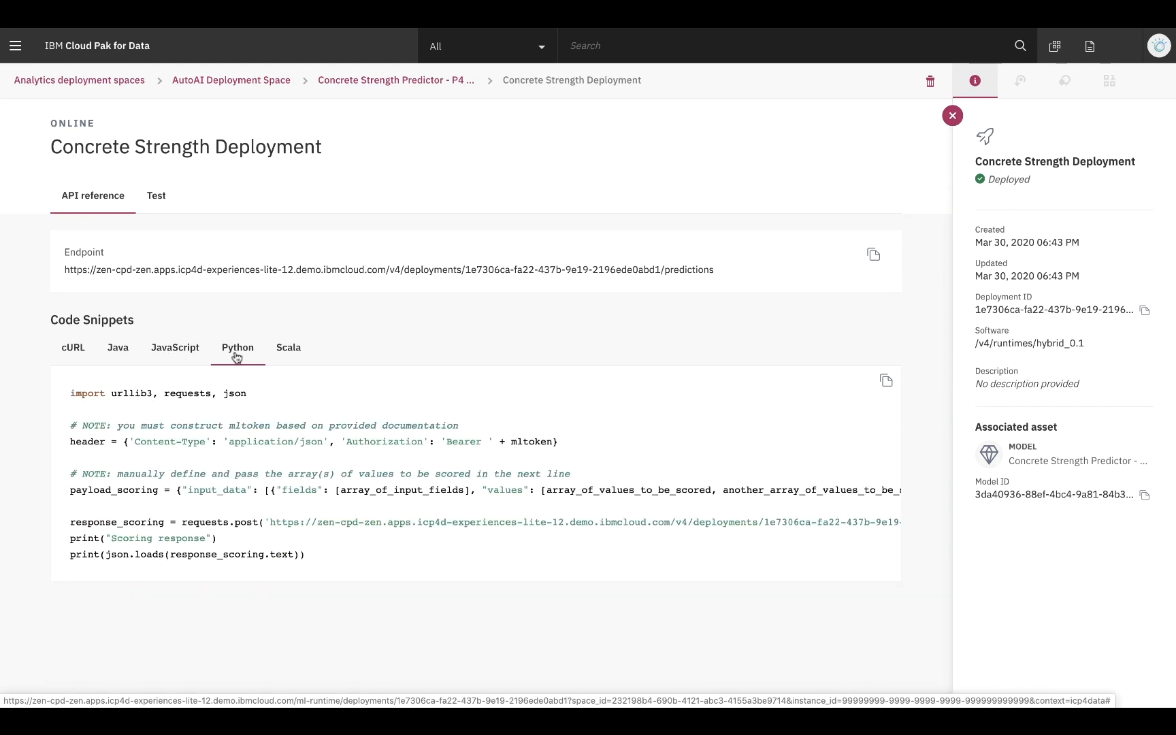
click(293, 354)
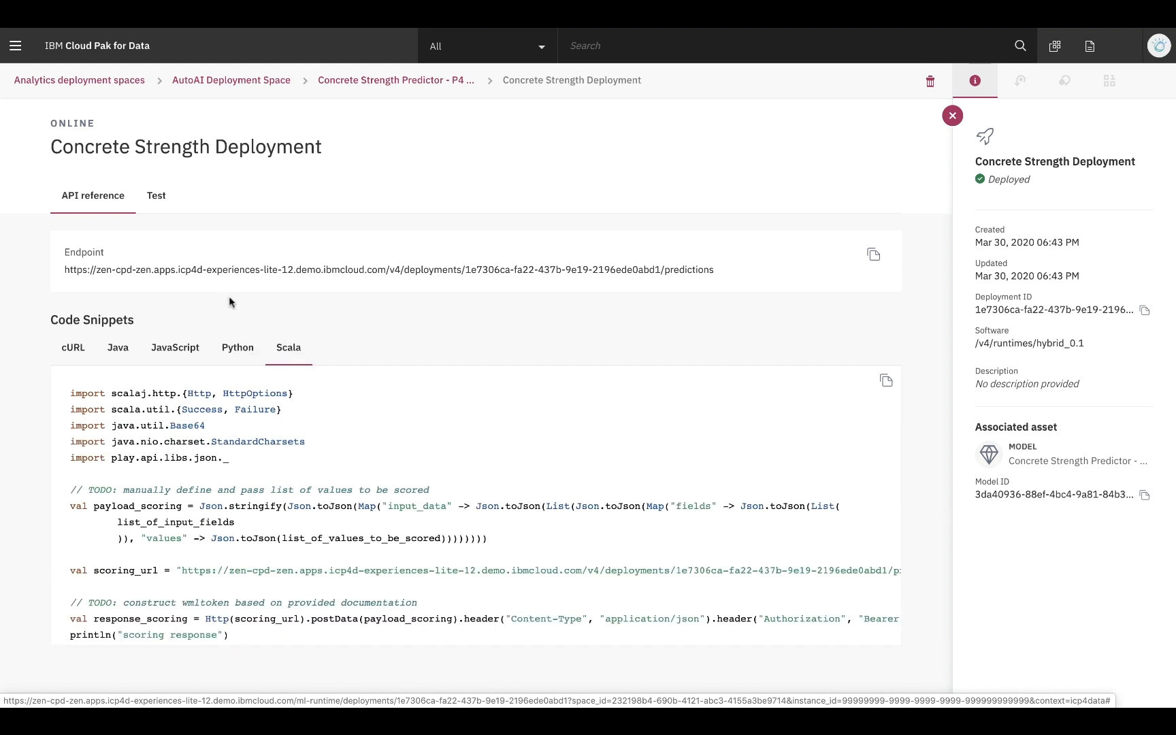
- Open the deployment's test form and enter Cement 540, Blast_Furnace_Slag 0, Fly_Ash 0 and Water 162
click(157, 197)
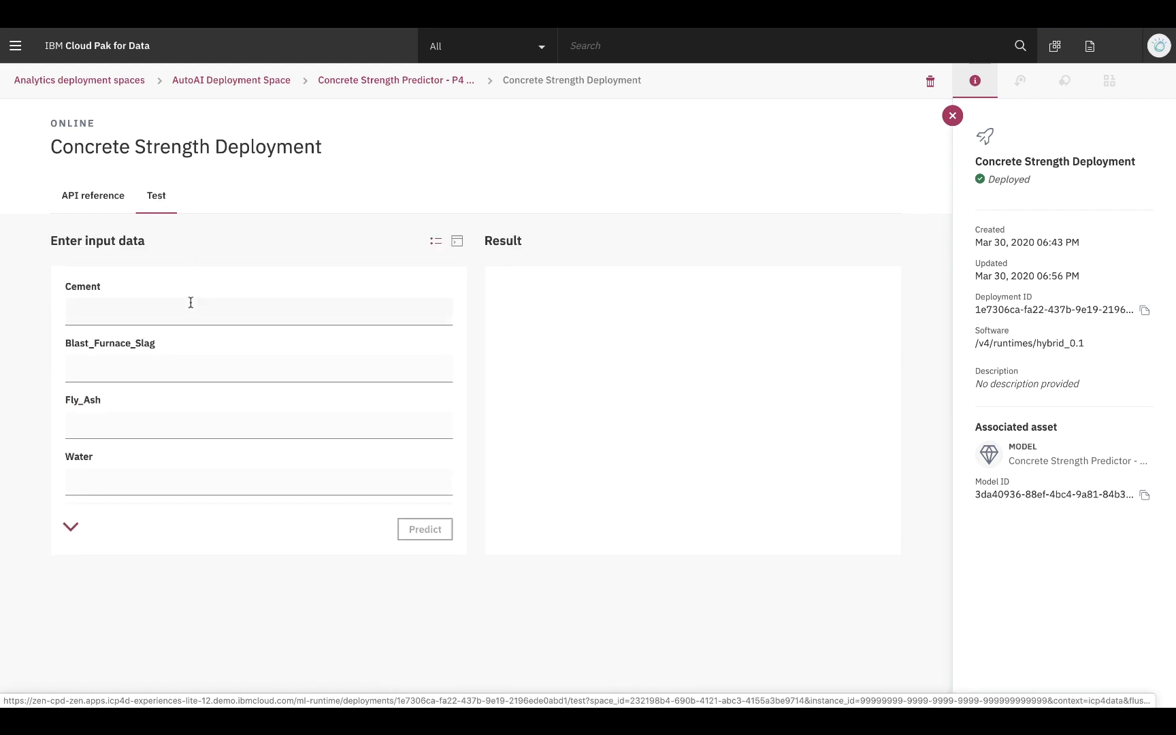
click(190, 309)
text(540)
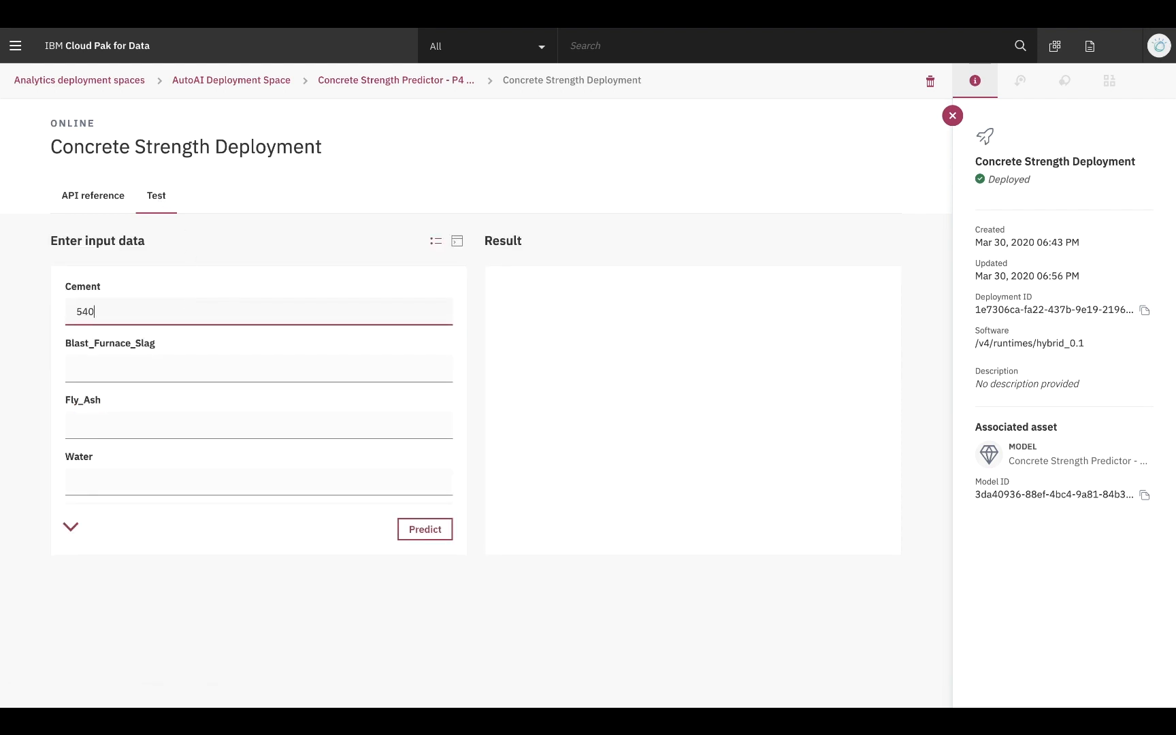
key(Tab)
text(0)
key(Tab)
text(0)
key(Tab)
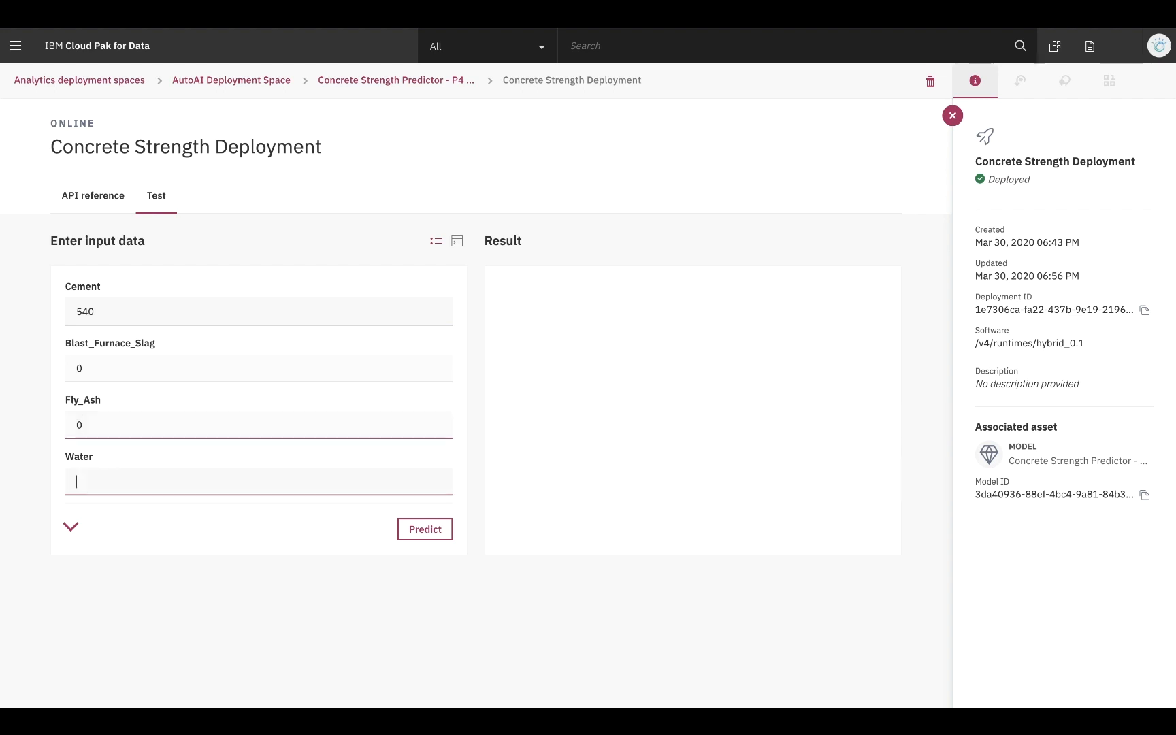
text(162)
key(Tab)
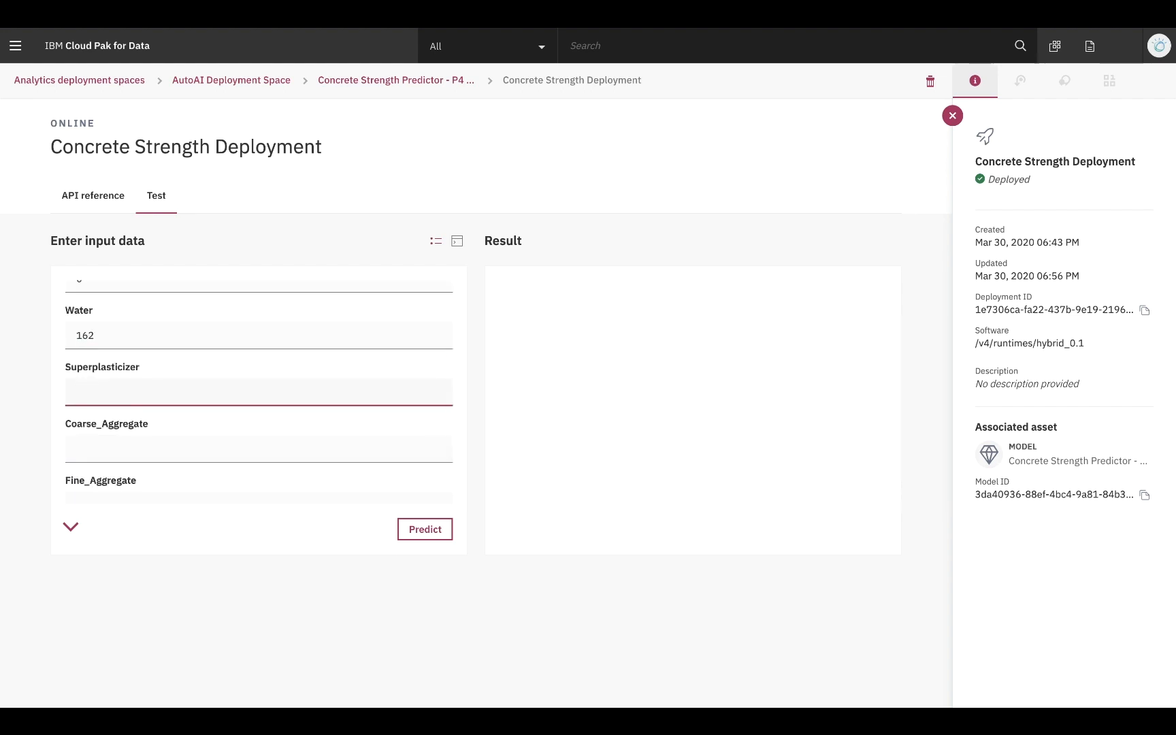
- Complete the test input data with Superplasticizer 2.5, Coarse_Aggregate 1040, Fine_Aggregate 676 and Age 28
text(2.5)
key(Tab)
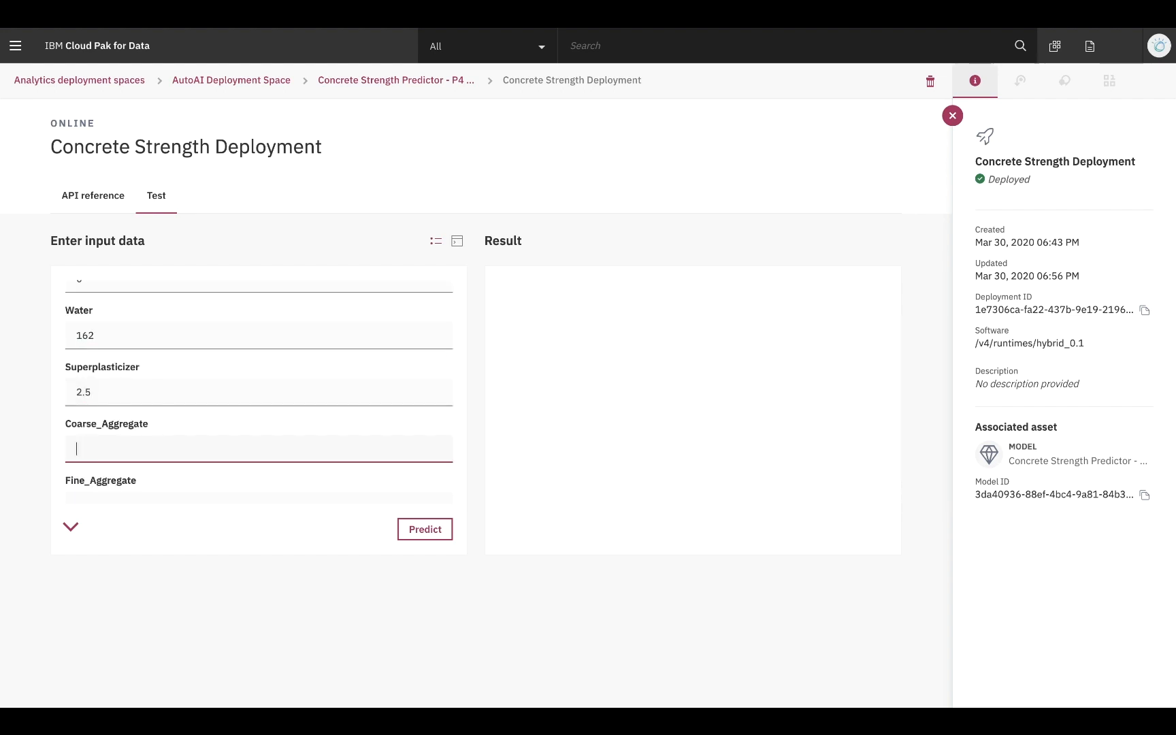
text(1040)
key(Tab)
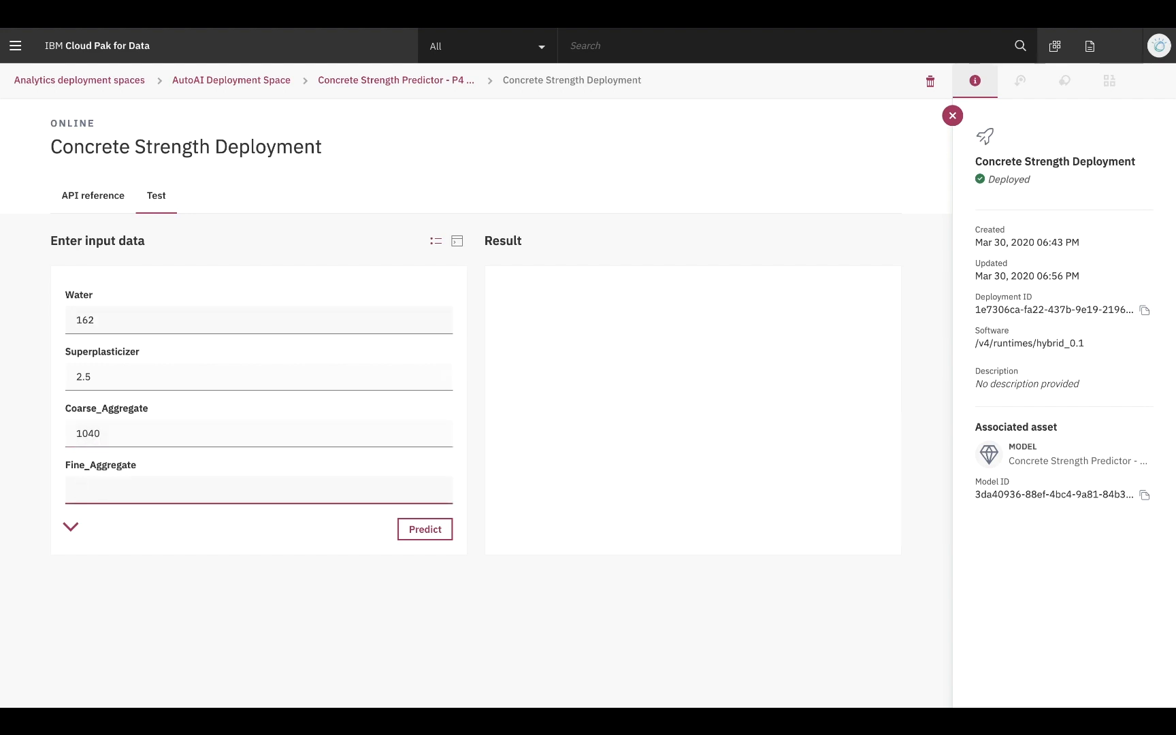
text(676)
key(Tab)
text(28)
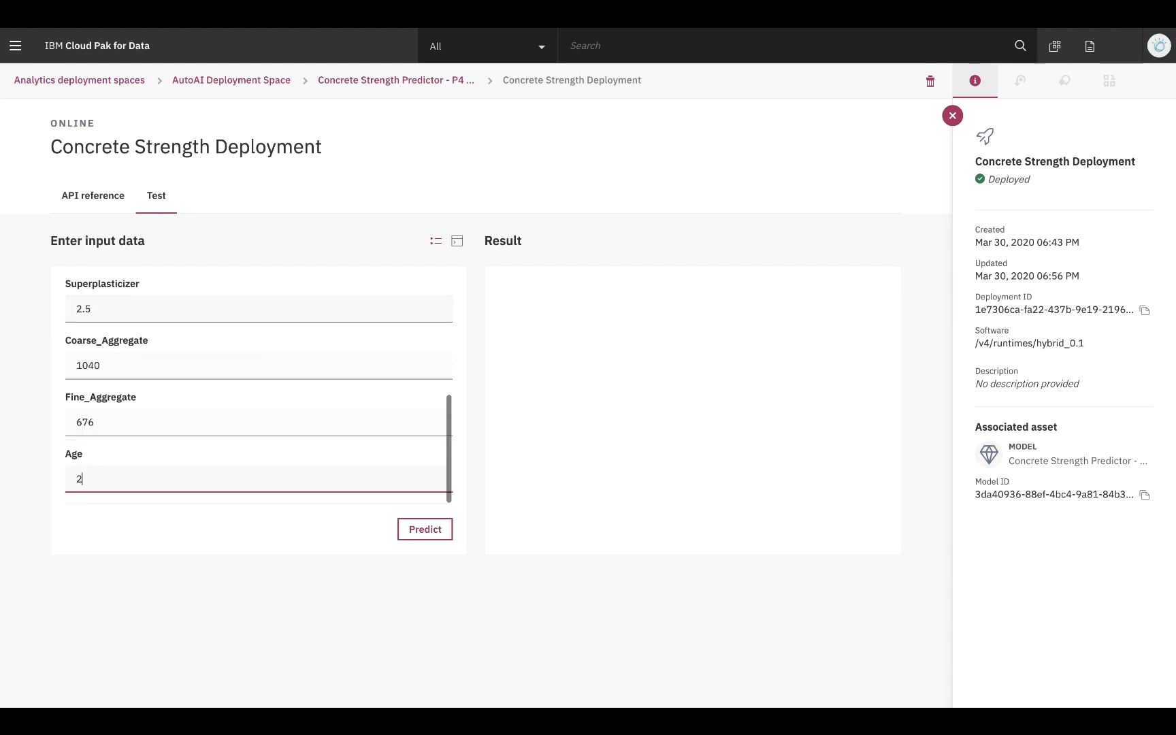
- Run the prediction on the entered concrete mix and examine the predicted strength value in the result
click(408, 529)
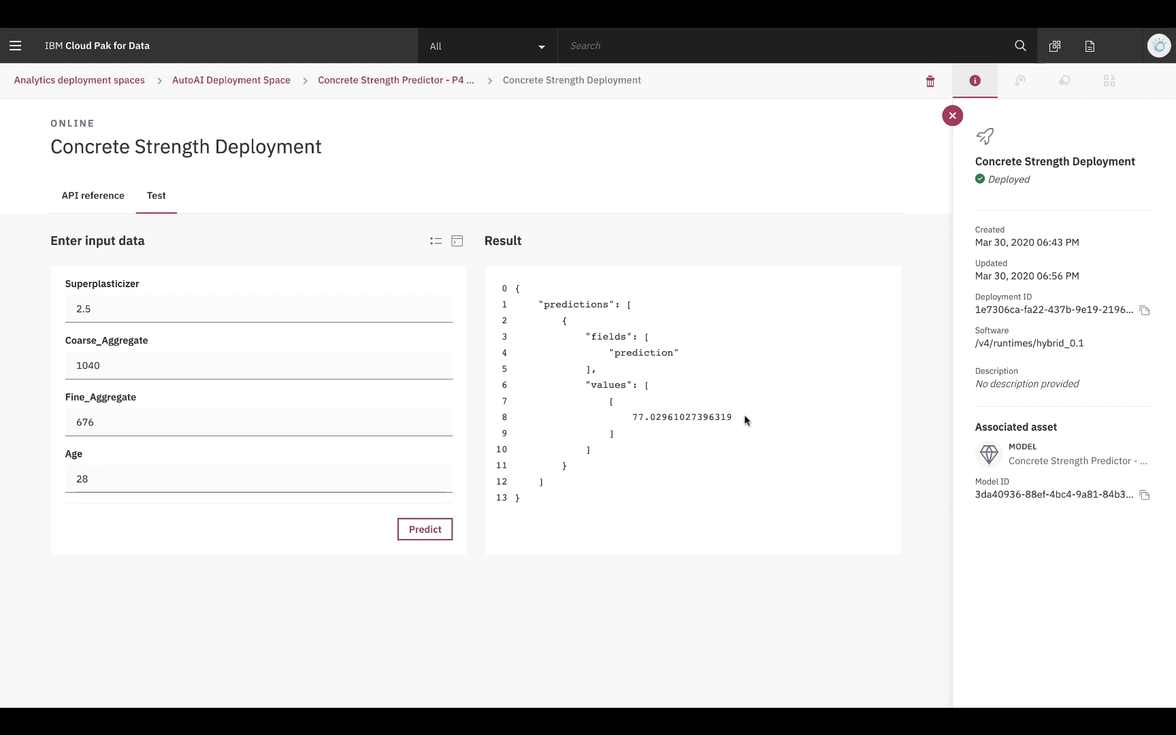
drag(743, 417, 629, 426)
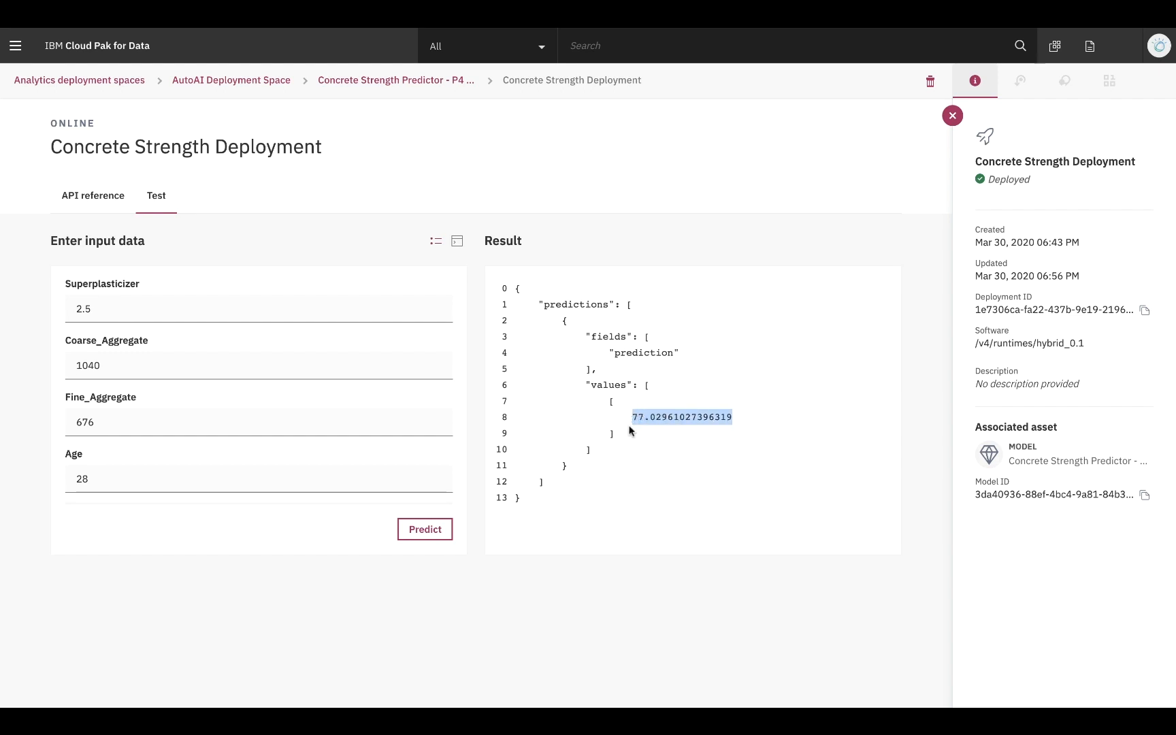
click(635, 541)
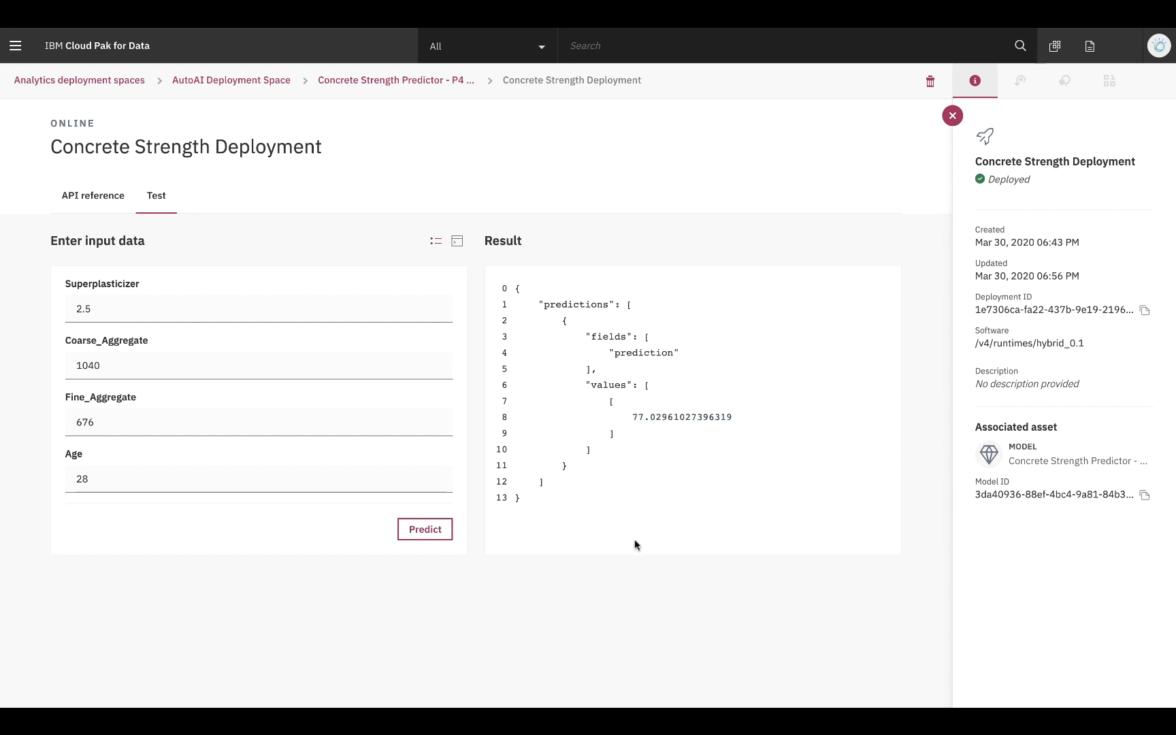